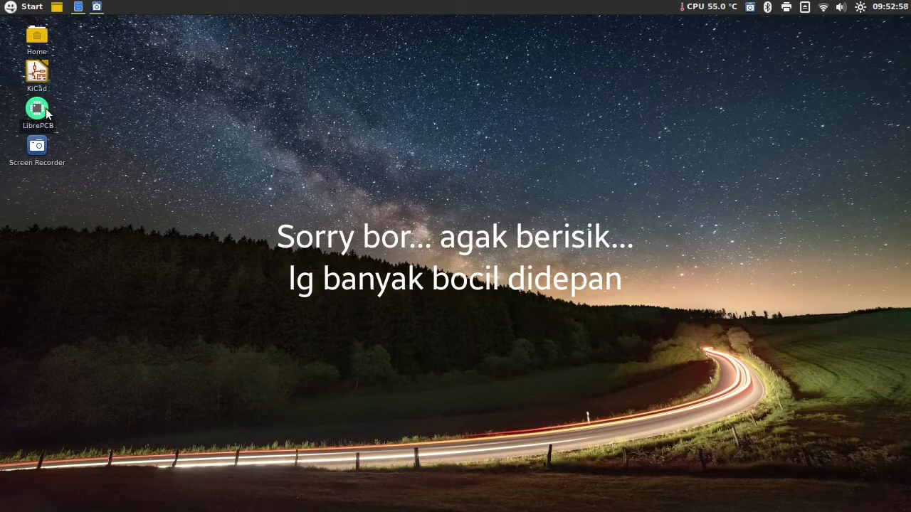
left_click(22, 116)
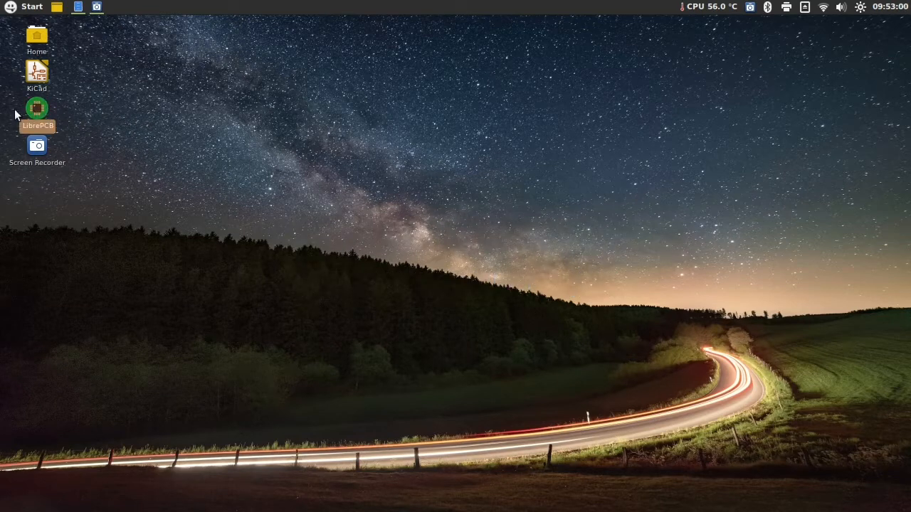
left_click(71, 111)
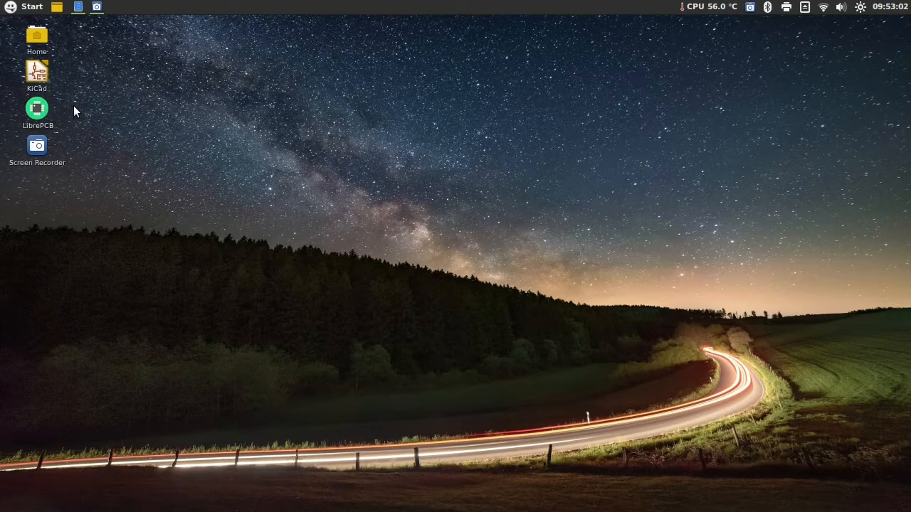
left_click(37, 109)
left_click(63, 107)
left_click(37, 109)
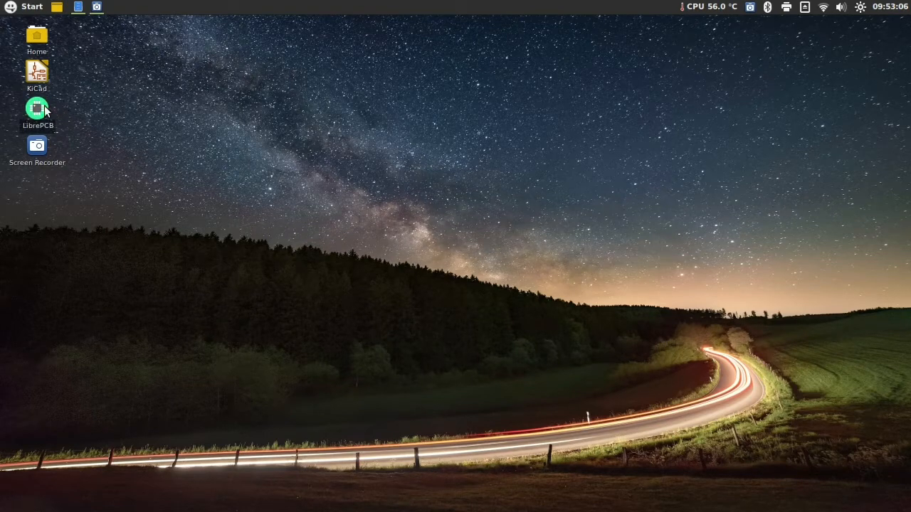
left_click(115, 105)
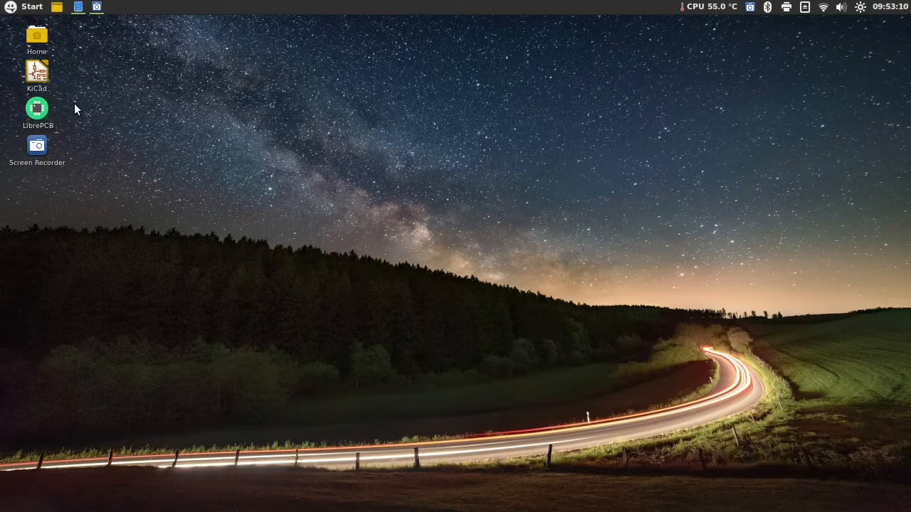
left_click_drag(89, 98, 28, 120)
left_click(66, 107)
left_click(36, 79)
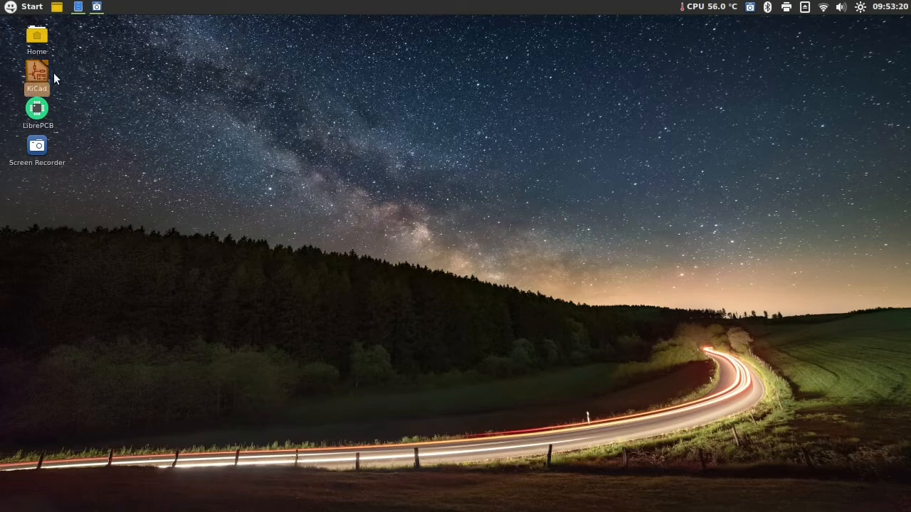
left_click(82, 68)
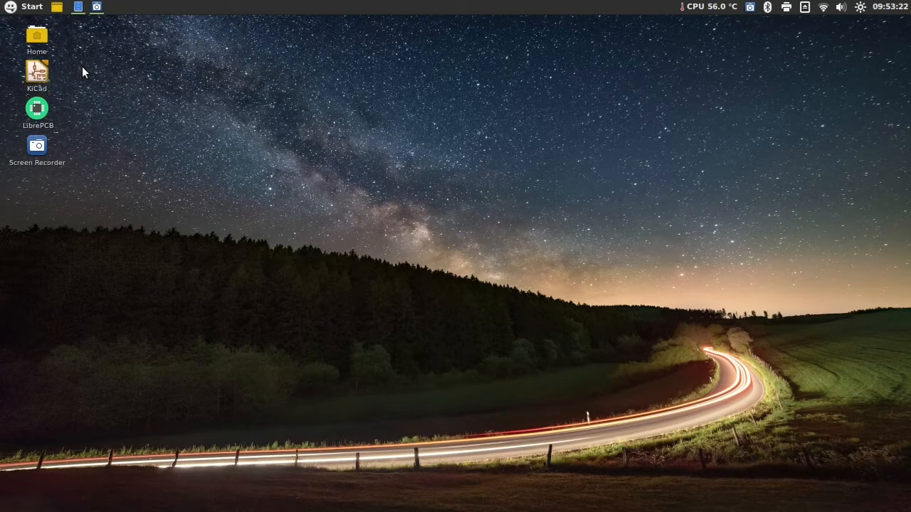
left_click(45, 73)
left_click(119, 70)
left_click(44, 72)
left_click(123, 67)
left_click(33, 67)
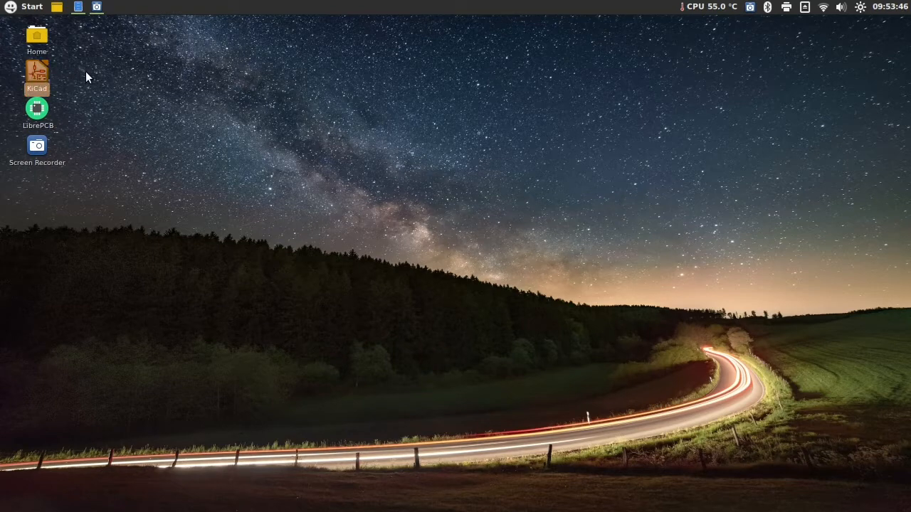
Step: Launch KiCad and create a new project named Testing in the Documents/PCB folder, with its own directory
double_click(35, 73)
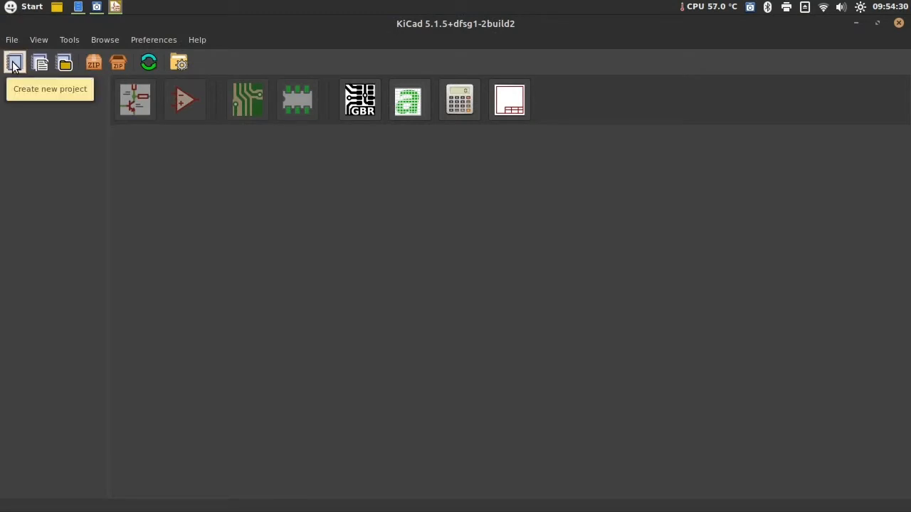
left_click(14, 64)
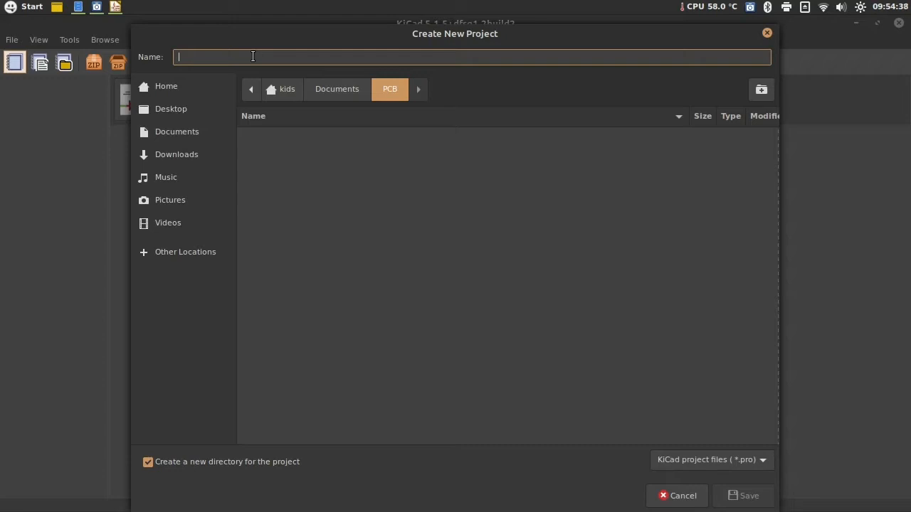
type("Testing")
left_click(747, 496)
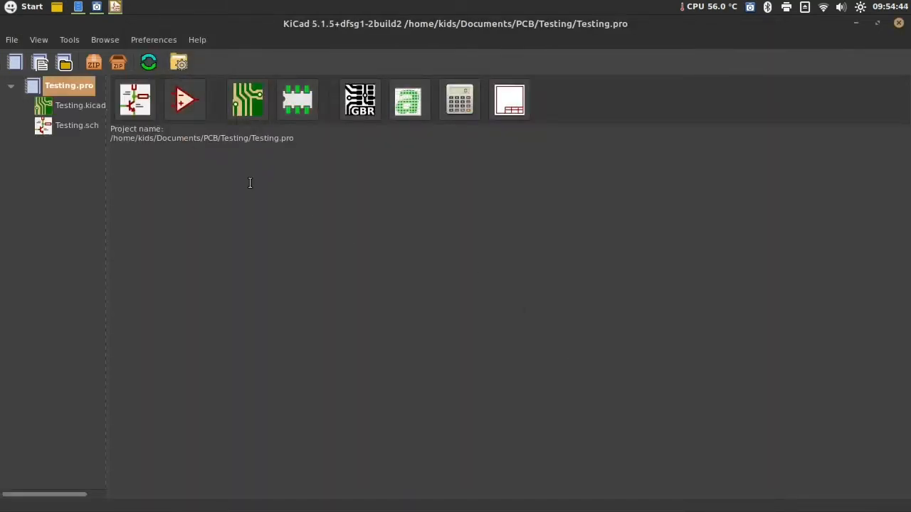
Step: Open the project's schematic file Testing.sch in the schematic editor
left_click(62, 108)
left_click(58, 129)
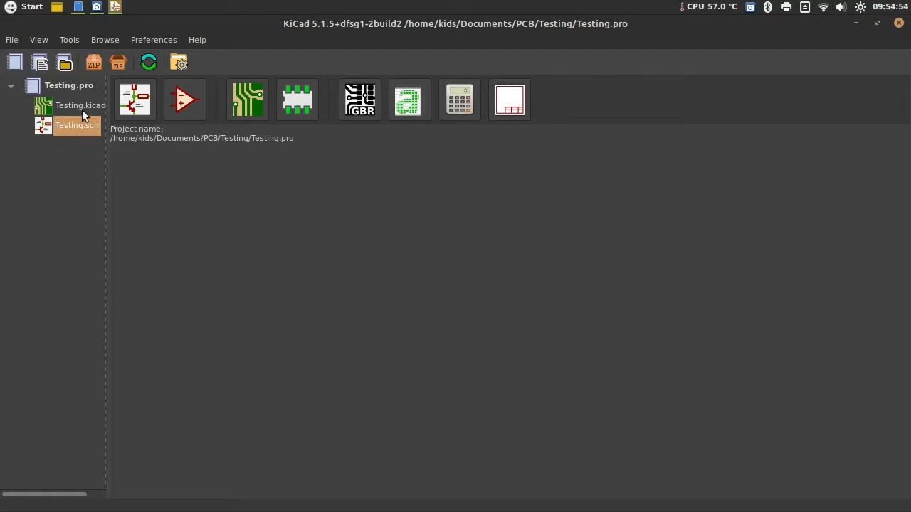
left_click(79, 108)
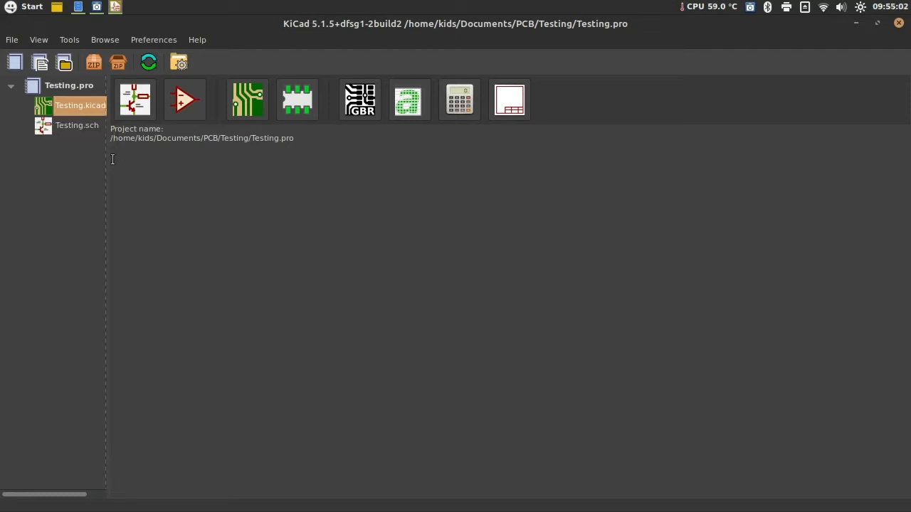
left_click(64, 128)
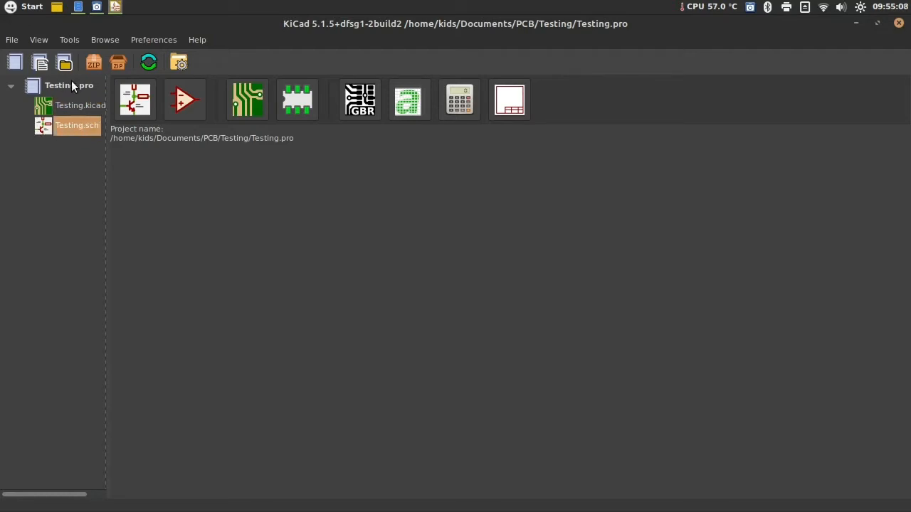
double_click(61, 128)
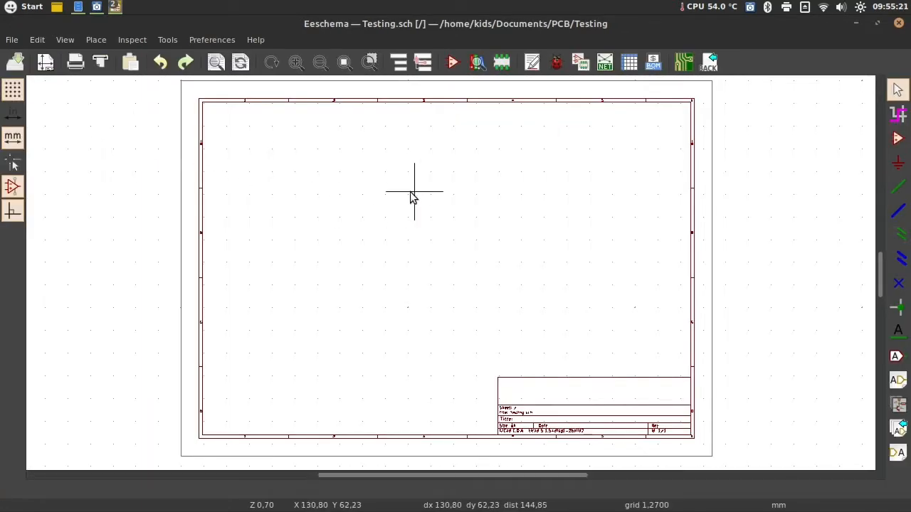
Step: Examine the blank schematic sheet from its upper border down to the title block
scroll(374, 197, "up", 1)
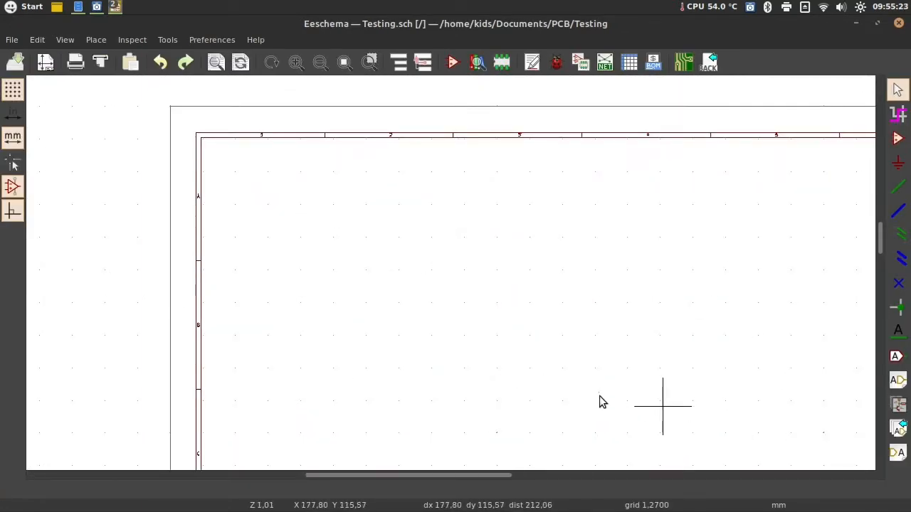
left_click_drag(474, 474, 567, 484)
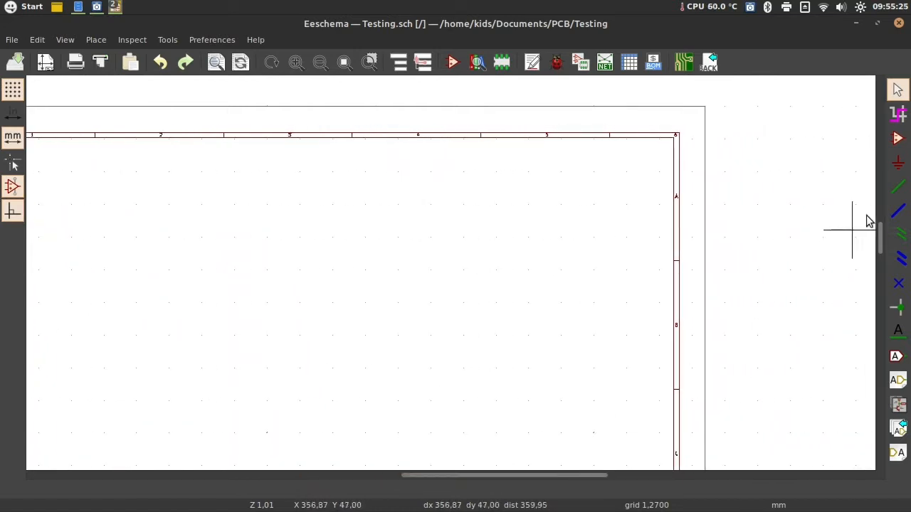
left_click_drag(880, 244, 854, 319)
scroll(451, 278, "up", 2)
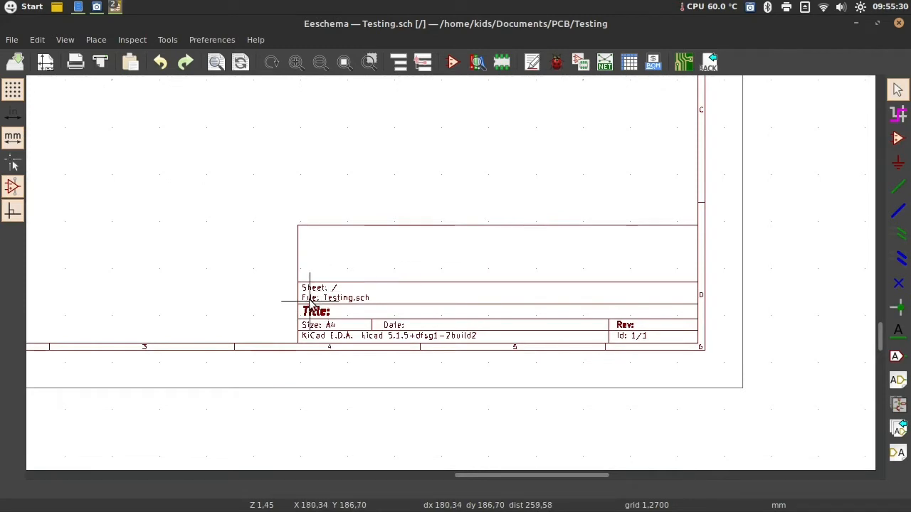
scroll(880, 339, "up", 1)
scroll(882, 342, "up", 1)
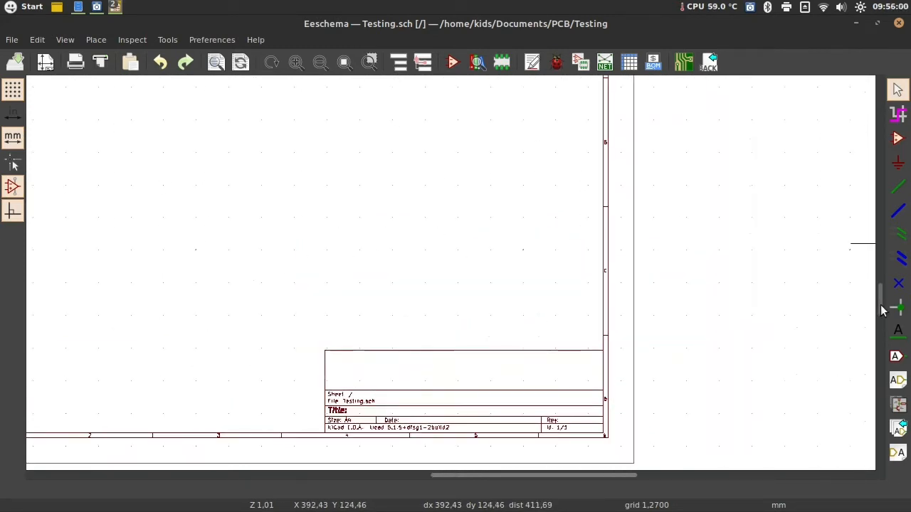
left_click_drag(881, 307, 878, 226)
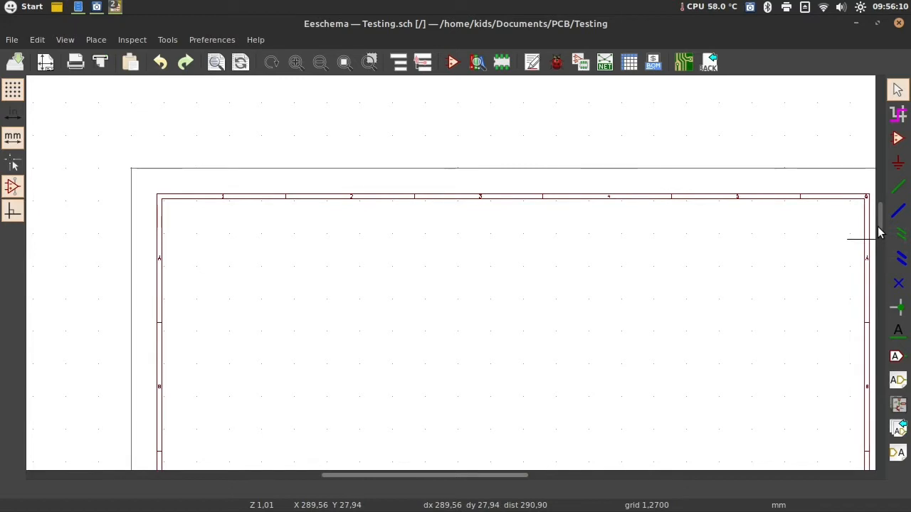
left_click_drag(878, 229, 894, 250)
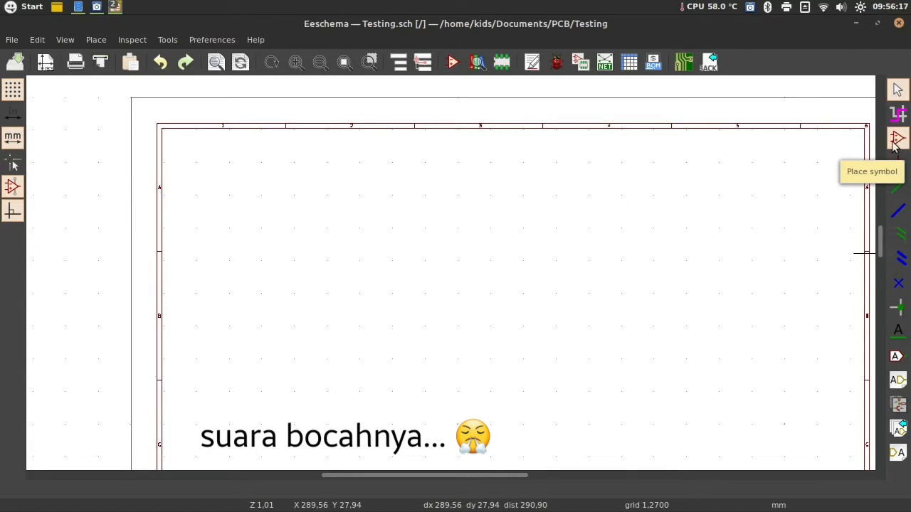
Step: Start placing a symbol on the sheet, search the library for "diode" and preview the DIODE and Laserdiode_1C2A symbols
left_click(898, 139)
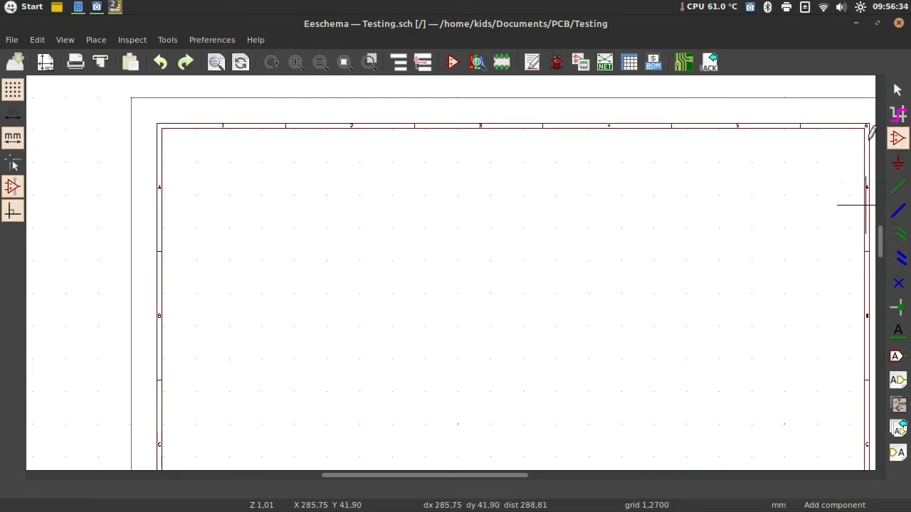
left_click(402, 303)
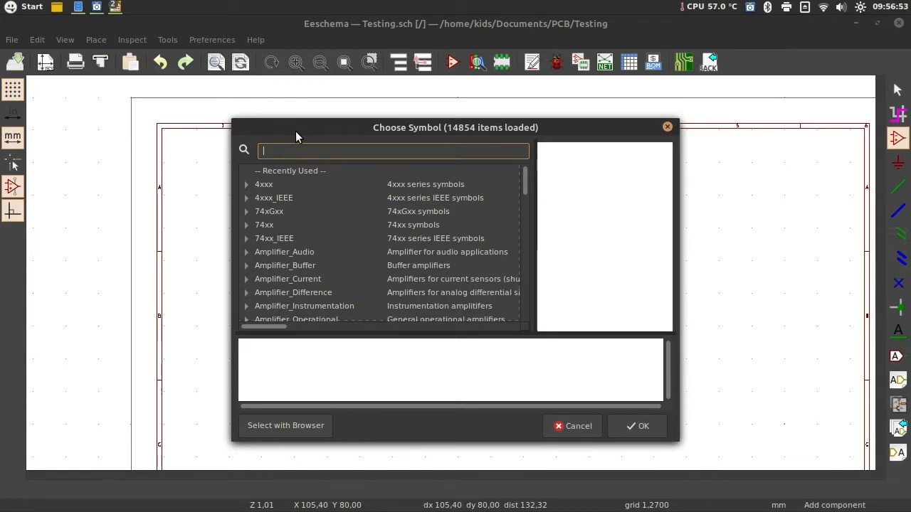
type("diode")
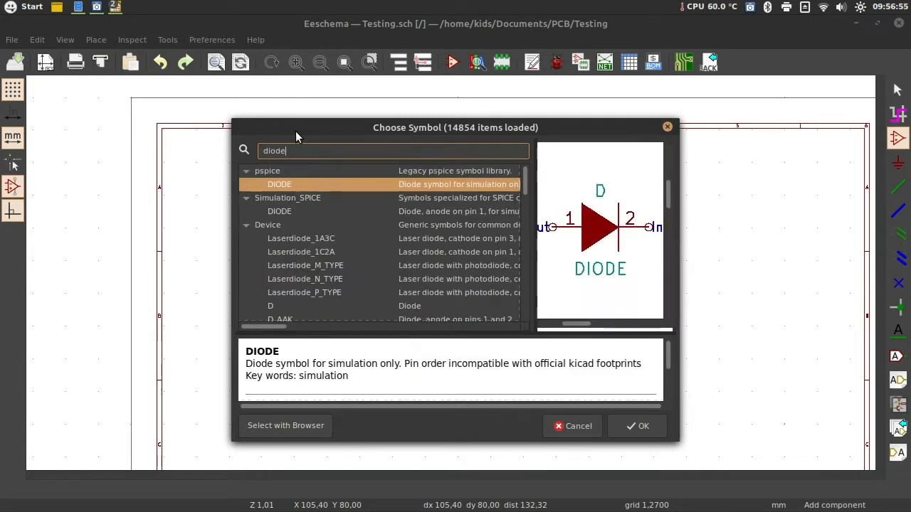
left_click(286, 212)
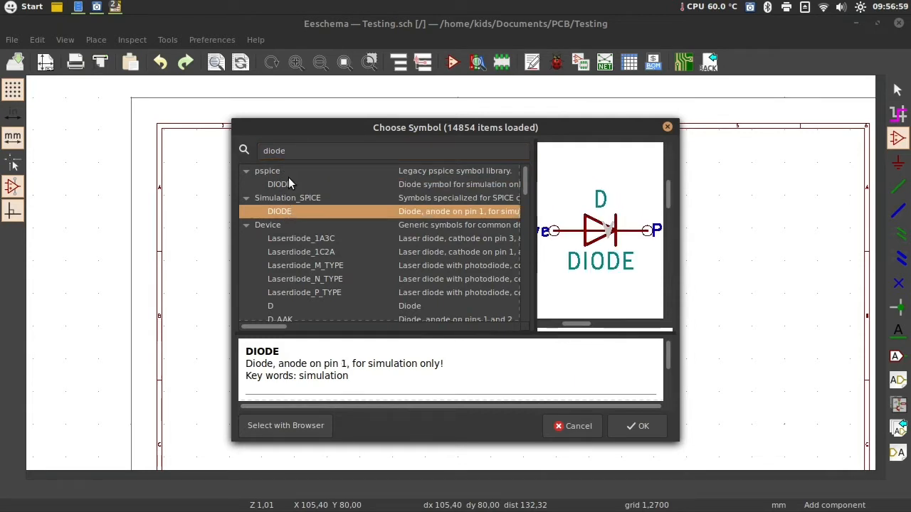
left_click(289, 183)
left_click(292, 208)
left_click(287, 186)
left_click(304, 249)
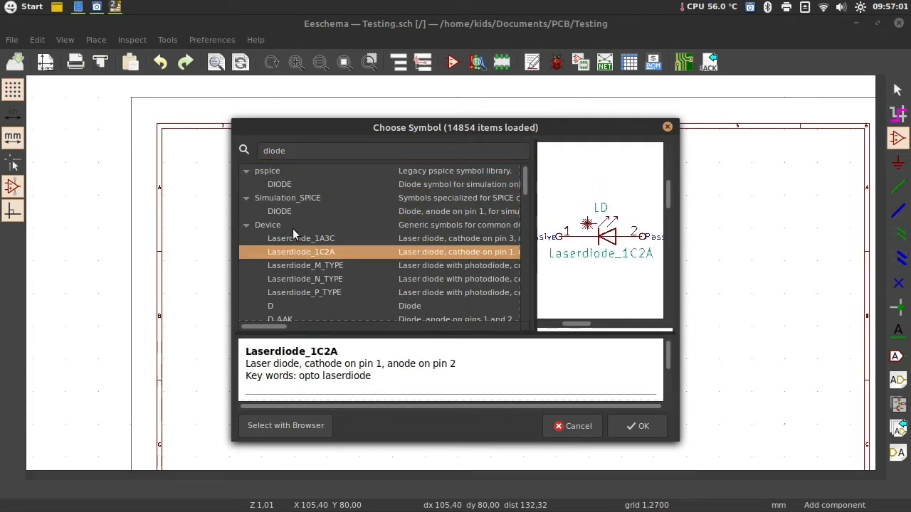
left_click(292, 226)
left_click(281, 173)
Step: Search for "bridge", compare the diode bridge variants and place D_Bridge_+AA- on the sheet at about X 101.60, Y 78.74 mm
double_click(288, 150)
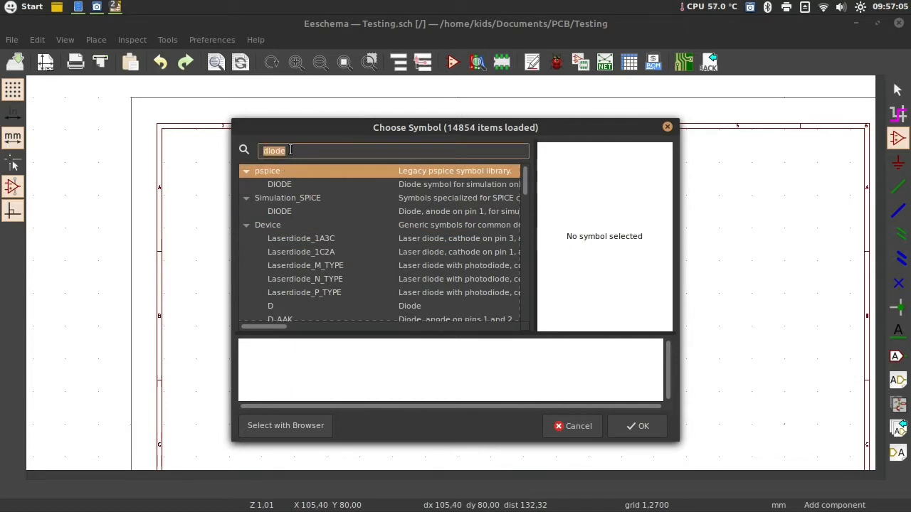
type("bridge")
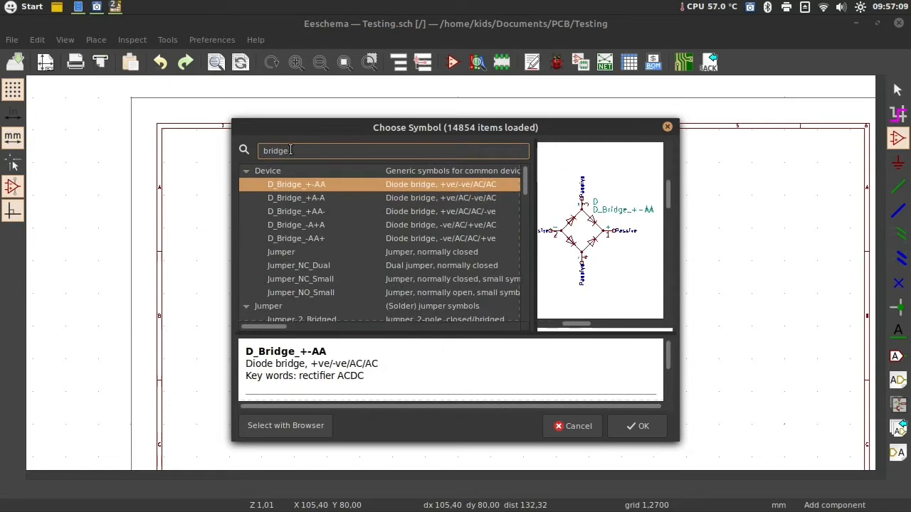
left_click(311, 199)
left_click(311, 225)
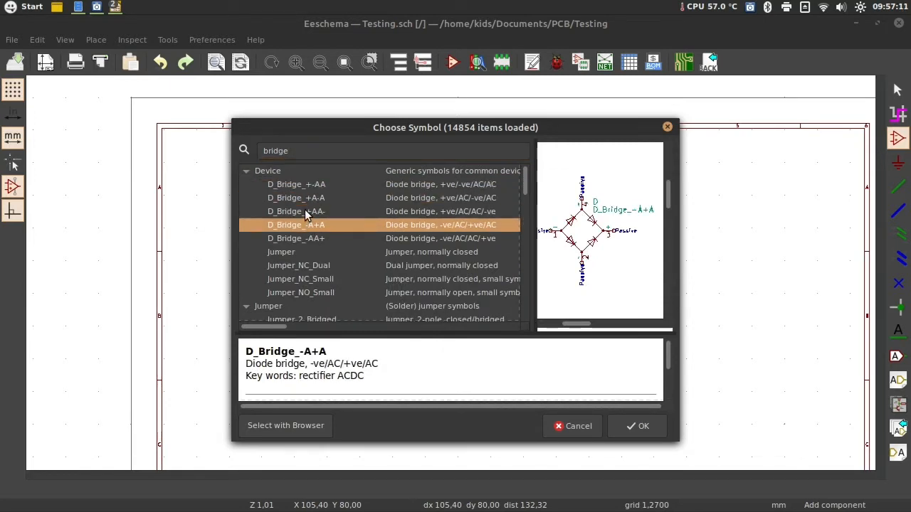
left_click(304, 211)
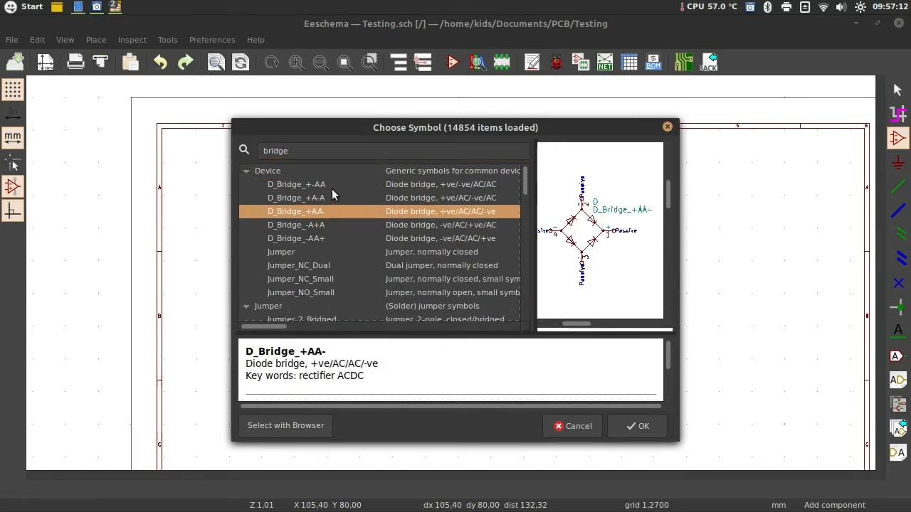
left_click(277, 224)
left_click(282, 211)
double_click(317, 214)
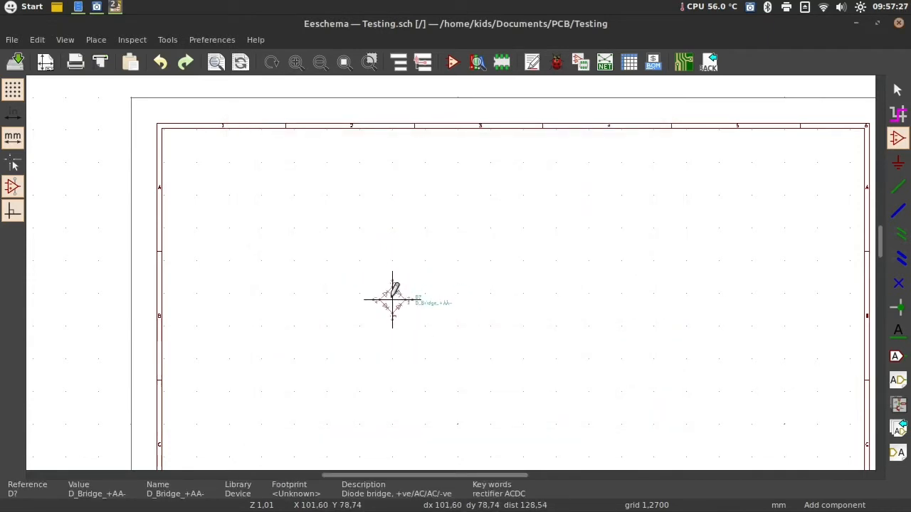
left_click(392, 298)
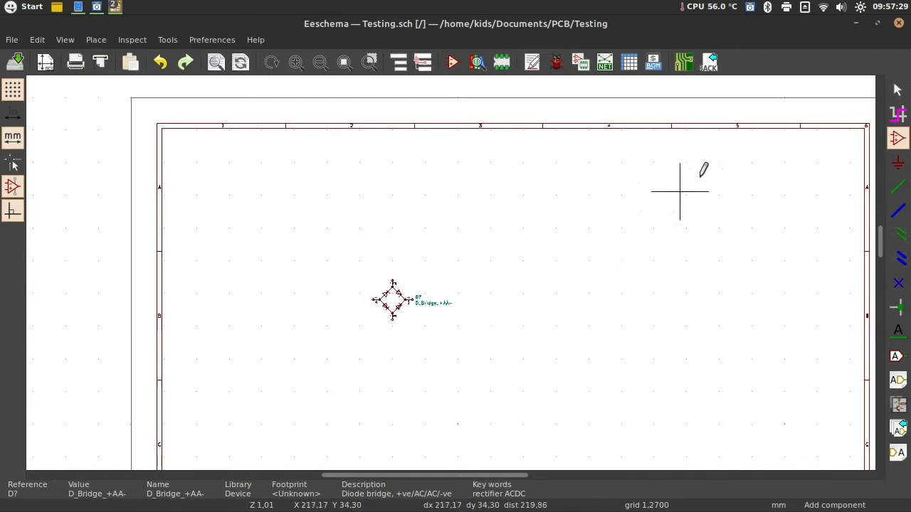
Step: Search the symbol library for "cp" and place the polarized capacitor CP just right of the diode bridge
left_click(619, 233)
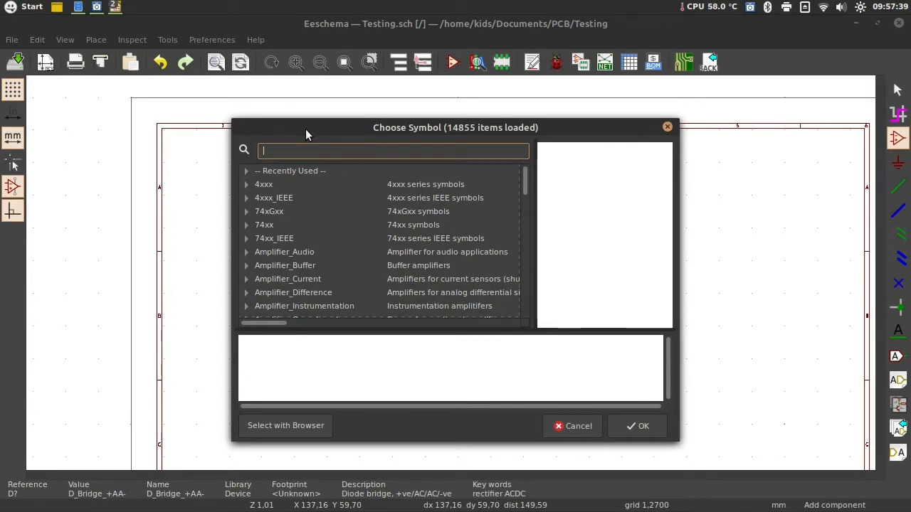
type("c")
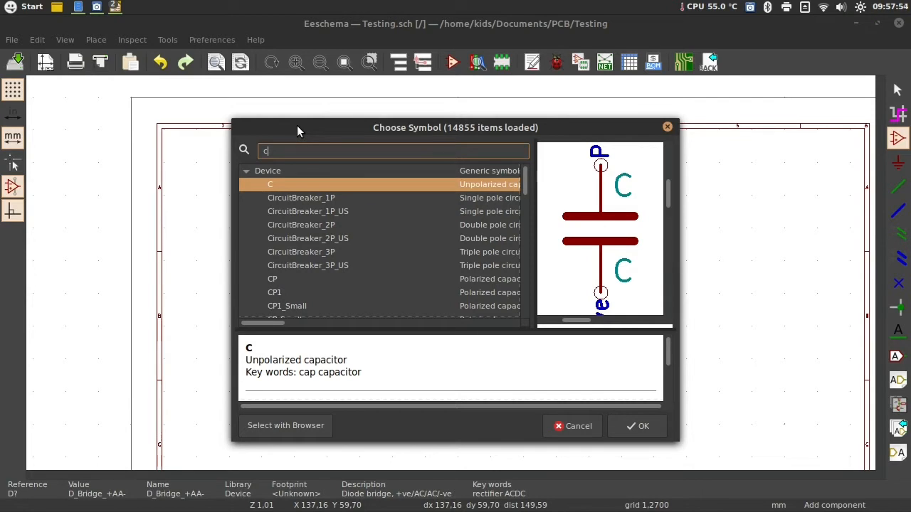
type("p")
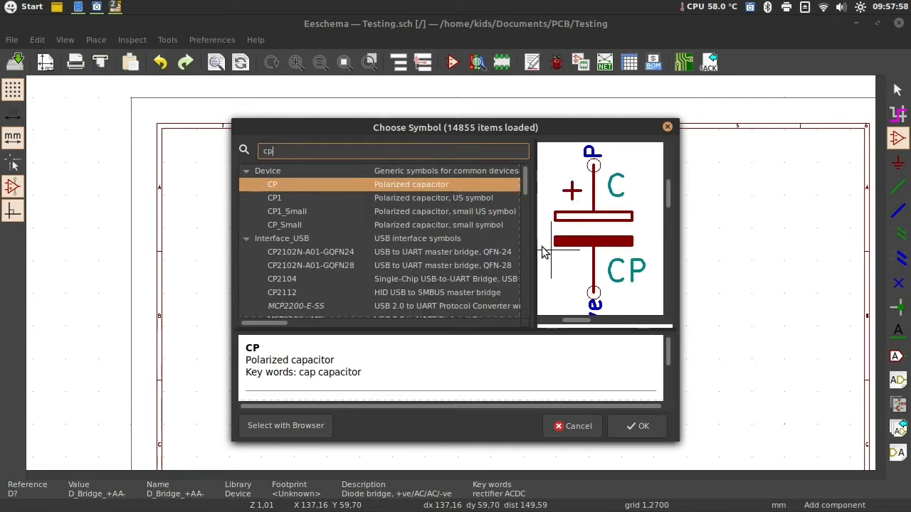
left_click(639, 425)
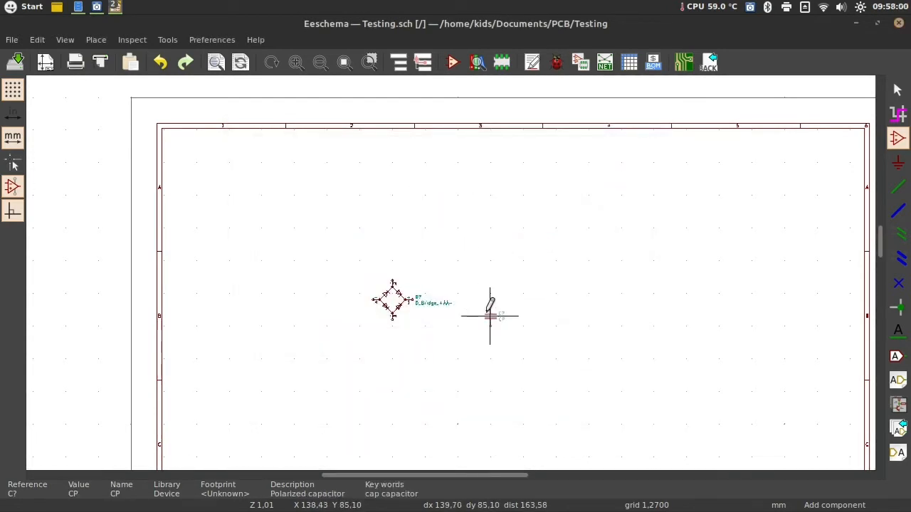
left_click(477, 296)
Step: Place a second polarized capacitor CP from the recently used symbols, farther right of the first capacitor at about the same height
left_click(565, 240)
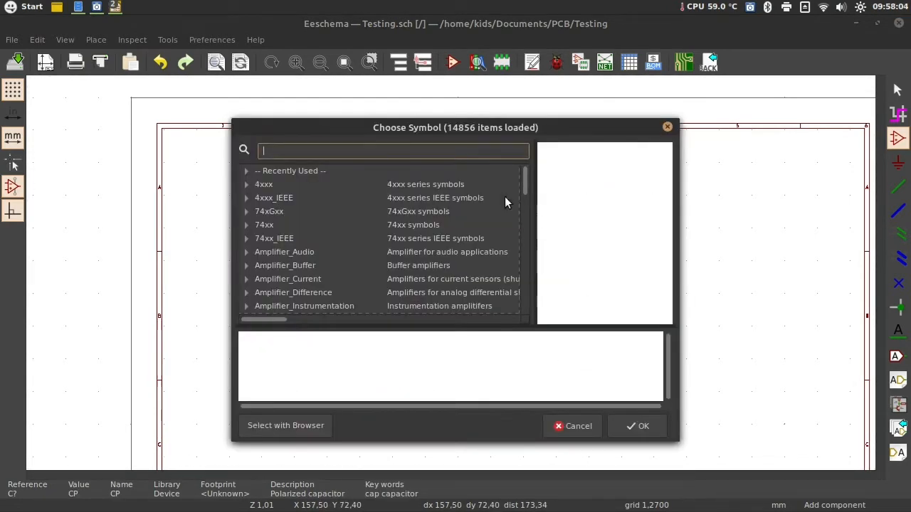
left_click(246, 166)
left_click(244, 167)
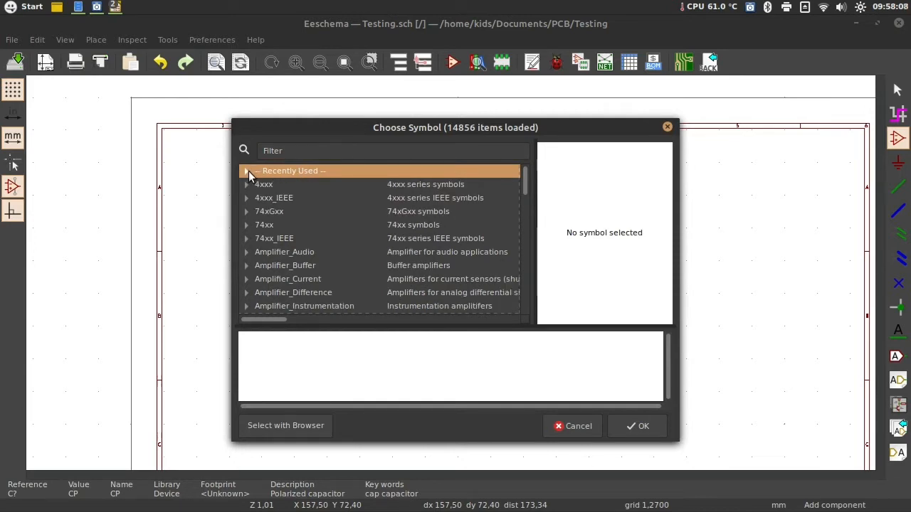
left_click(248, 171)
left_click(306, 184)
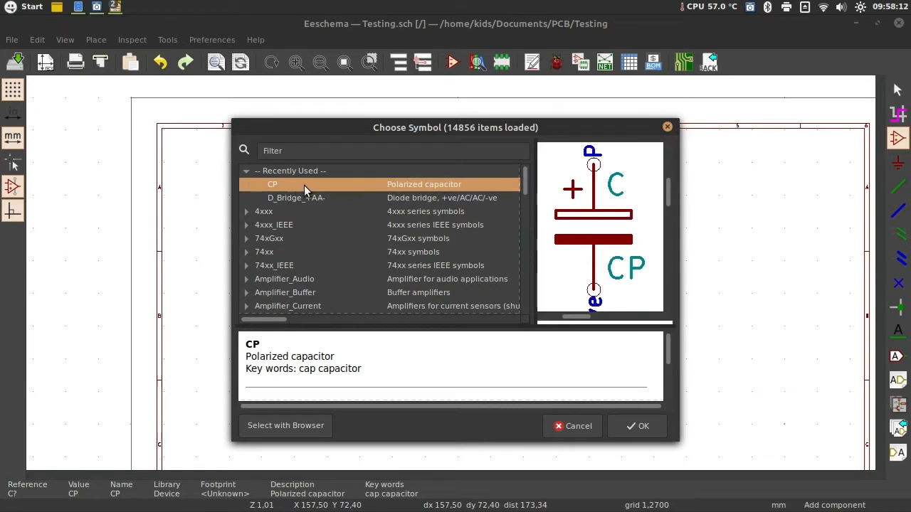
key("Return")
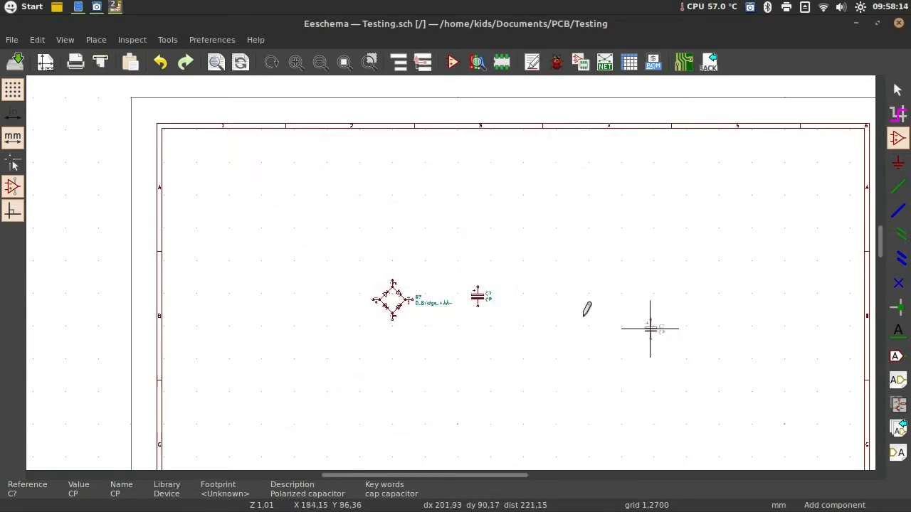
left_click(615, 294)
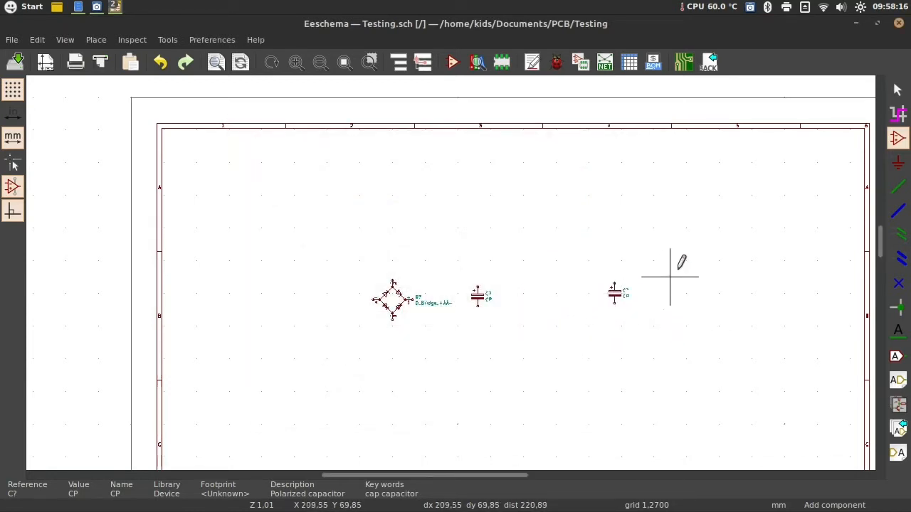
Step: Search the symbol library for "78" and look through the L78L05 and L78L06 regulator variants down to the L78xx entries
left_click(694, 249)
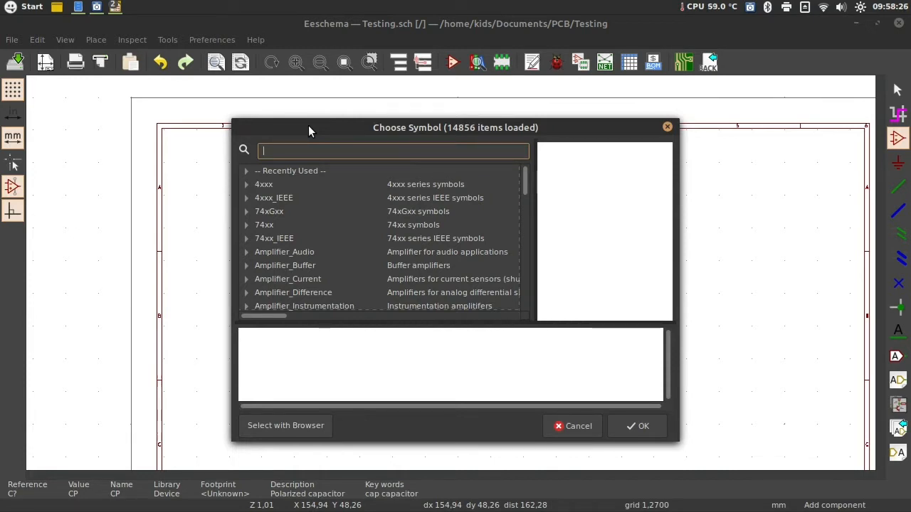
type("78")
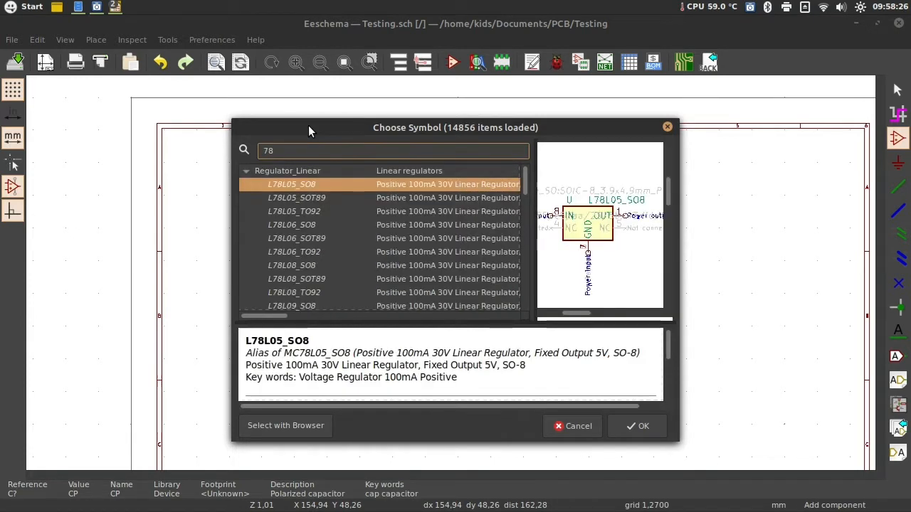
left_click(339, 199)
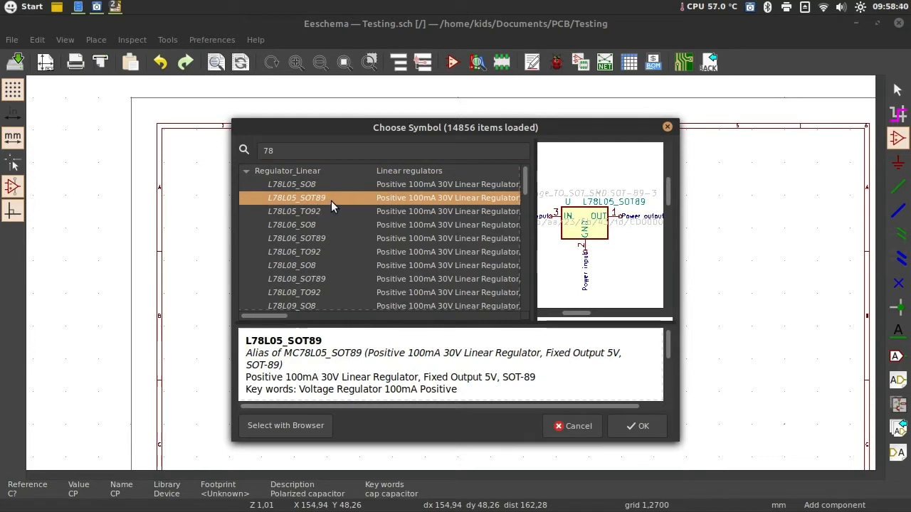
left_click(323, 212)
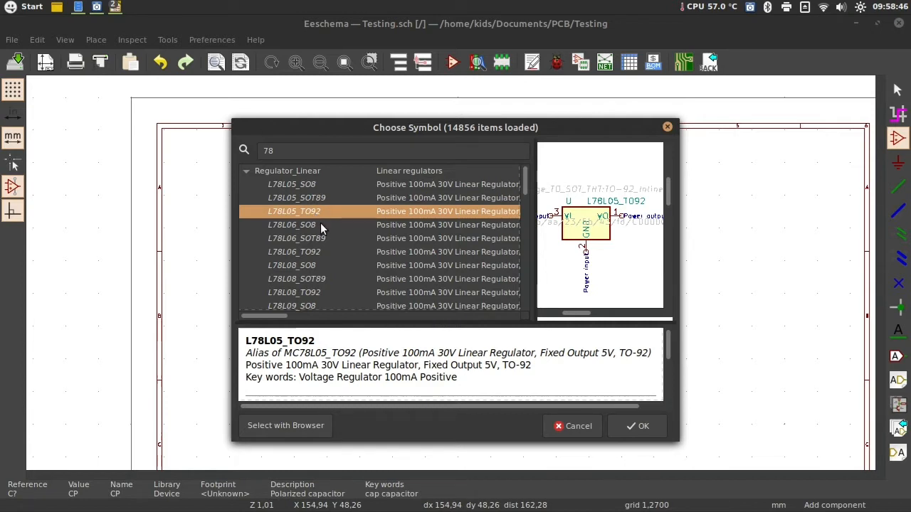
left_click(321, 225)
scroll(324, 224, "down", 4)
scroll(324, 228, "down", 2)
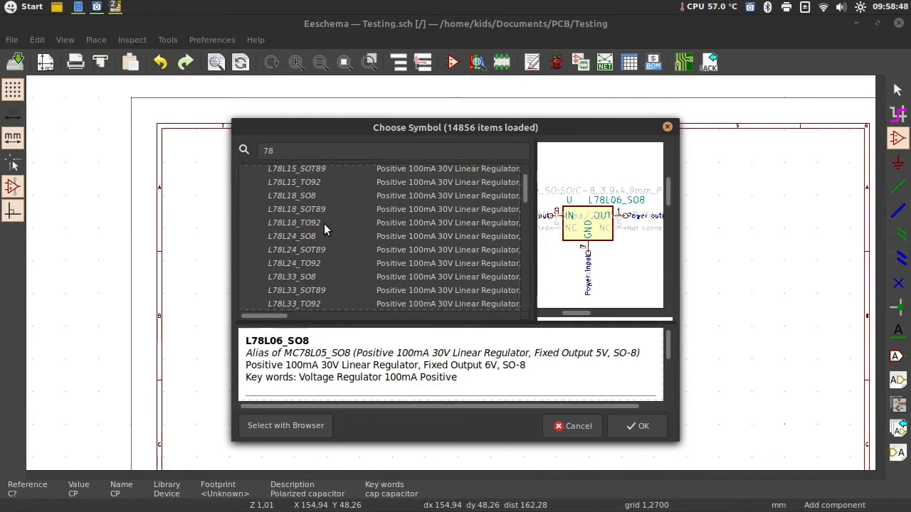
scroll(331, 249, "down", 3)
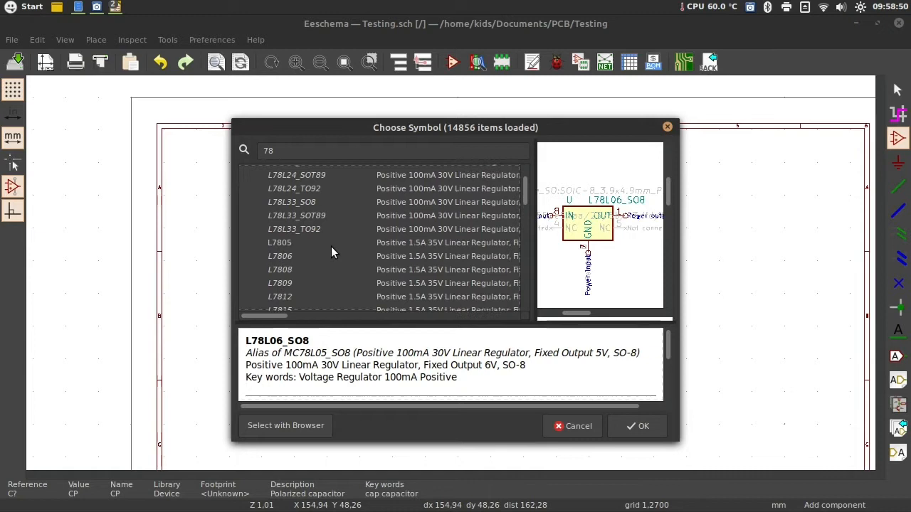
Step: Compare the L7805 and L7806 regulators and place the L7805 between the two capacitors, slightly above them
left_click(293, 242)
left_click(291, 256)
left_click(290, 247)
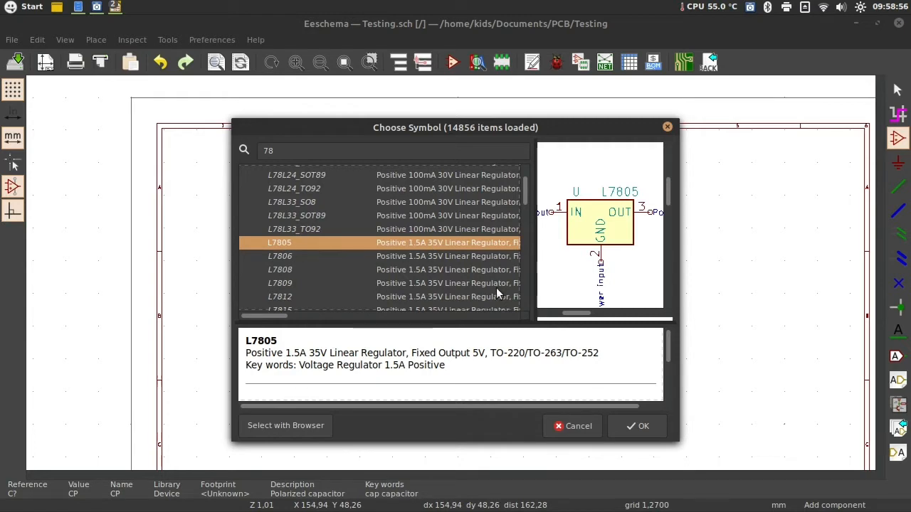
left_click(286, 254)
left_click(284, 244)
left_click(285, 252)
left_click(283, 241)
left_click(638, 425)
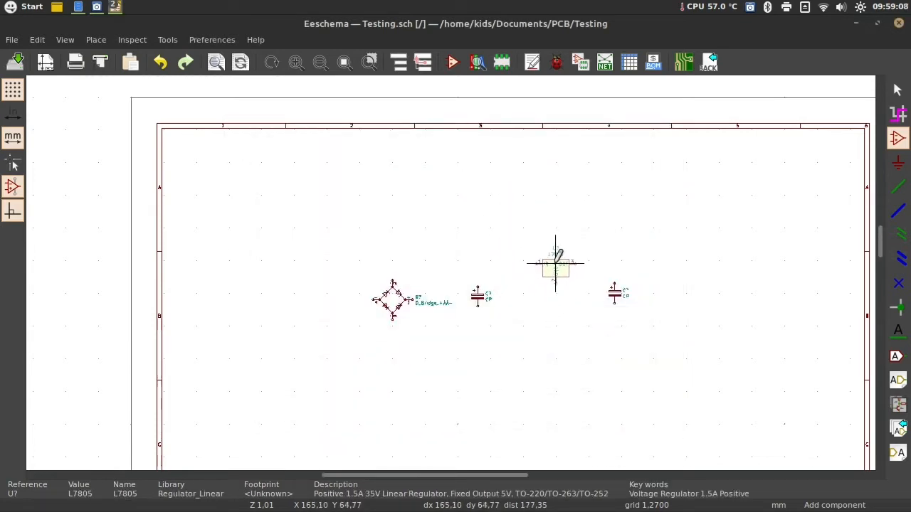
left_click(552, 270)
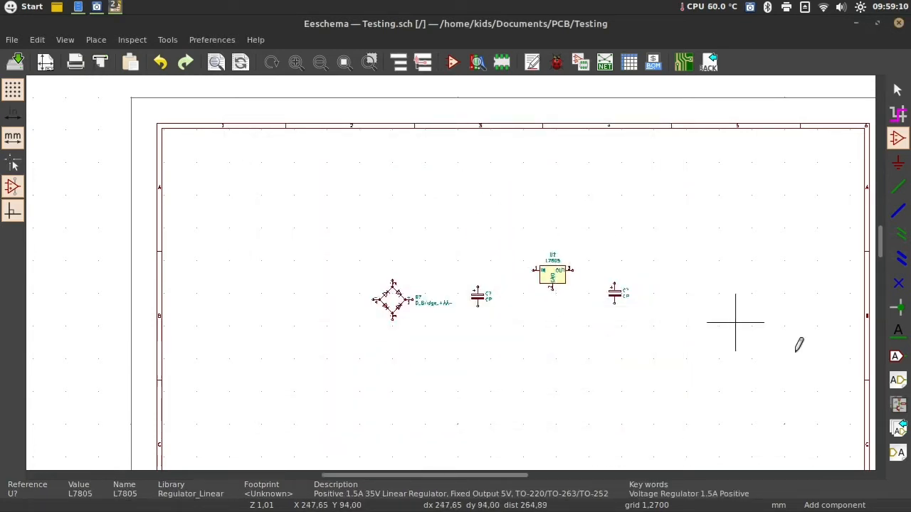
Step: Add a left-oriented global label AC1 with input shape to the left of the diode bridge, near its upper pin's height
left_click(898, 357)
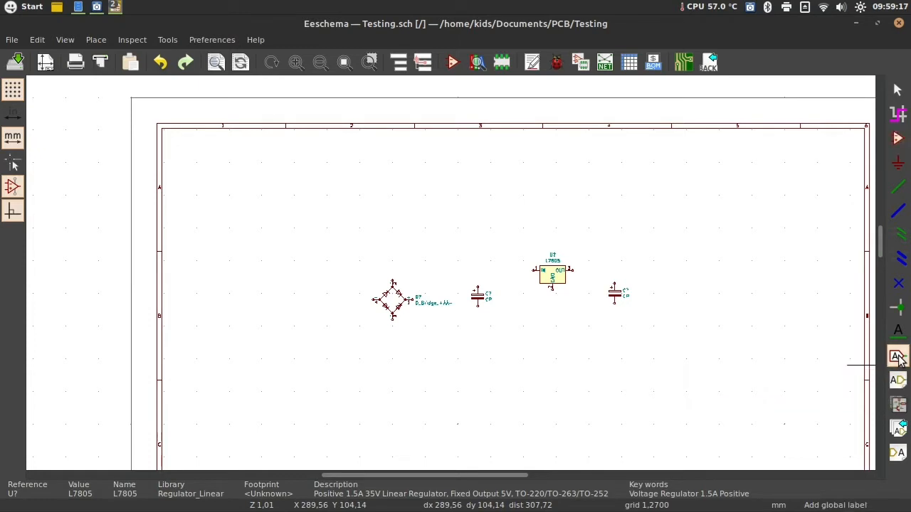
left_click(333, 275)
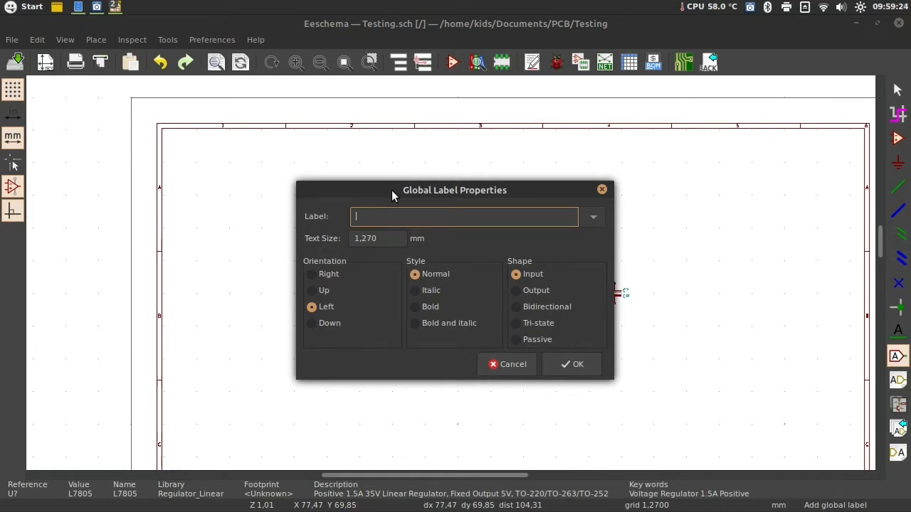
type("AC1")
left_click(573, 364)
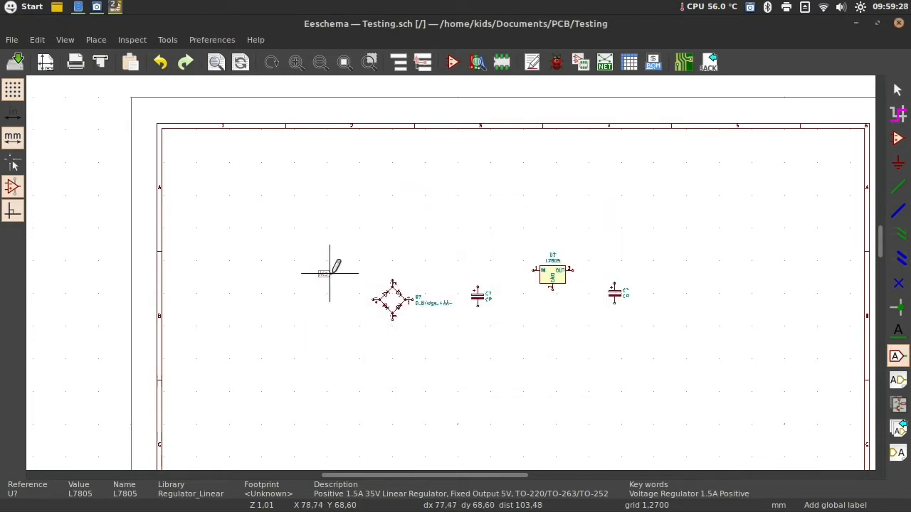
scroll(336, 280, "up", 3)
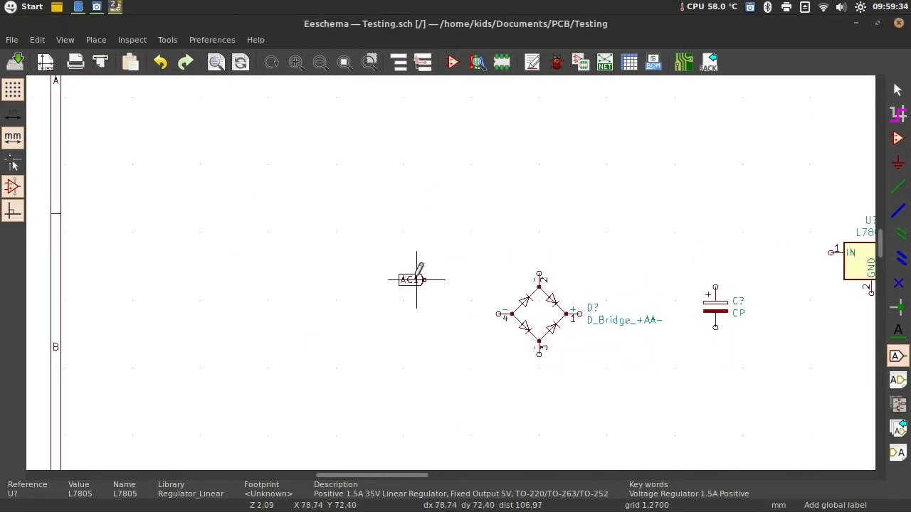
left_click(423, 274)
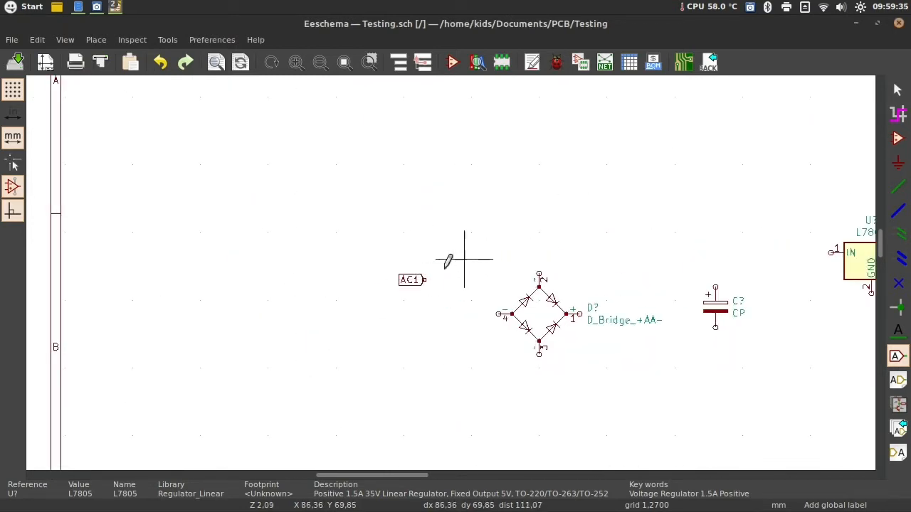
Step: Add a global label AC2 directly below AC1, level with the diode bridge's lower pin
left_click(409, 368)
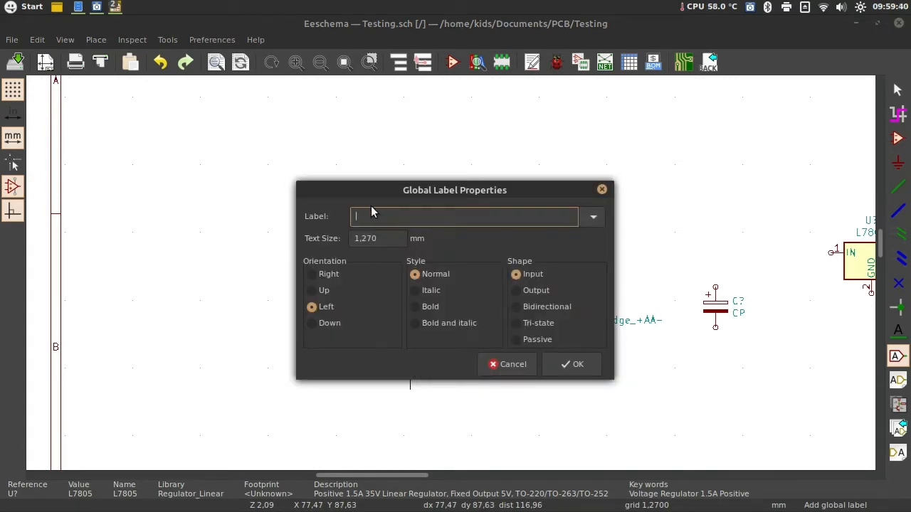
type("2")
left_click(573, 363)
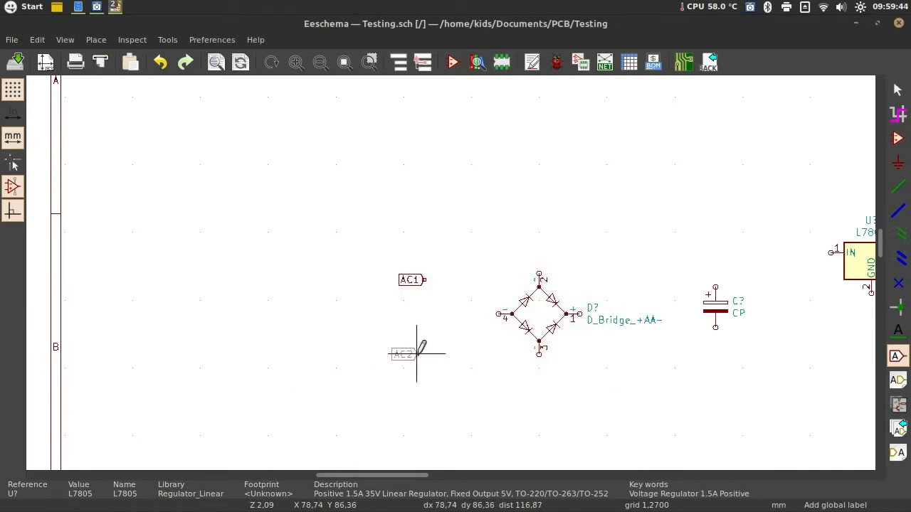
left_click(423, 353)
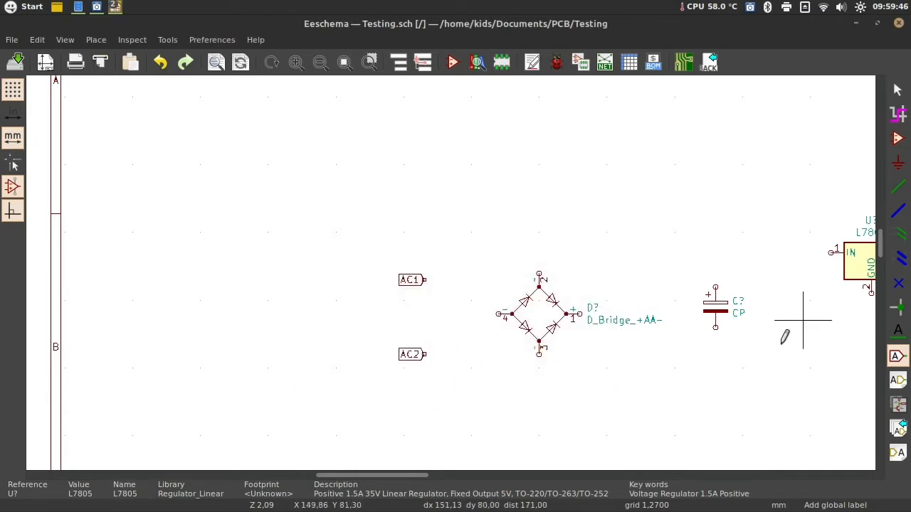
Step: Add a global label 5VDC, rotate it to extend rightward, and place it above the second capacitor, level with the L7805 output pin
left_click_drag(407, 479, 488, 478)
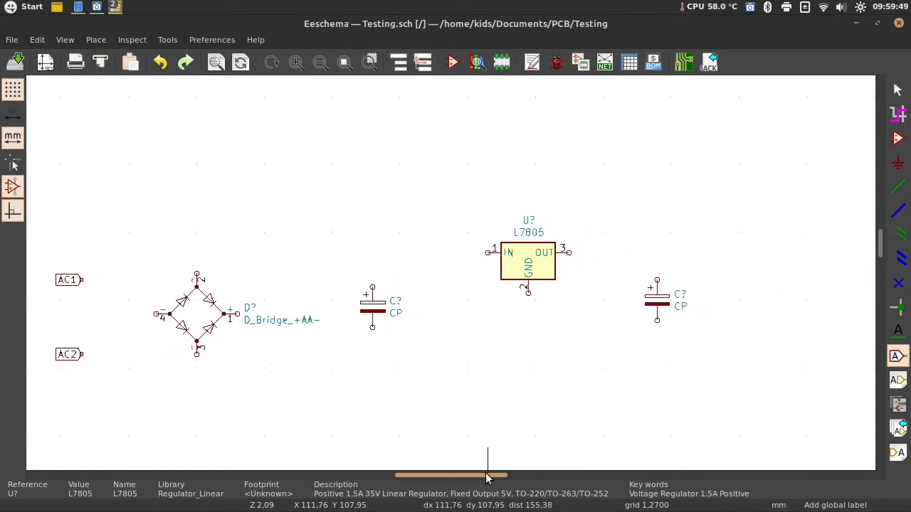
left_click(703, 259)
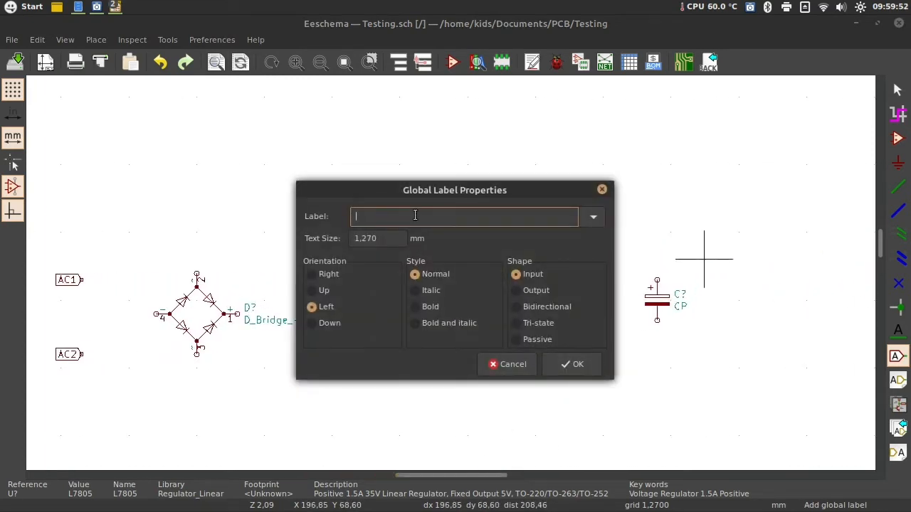
type("%")
key("BackSpace")
type("5VDC")
left_click(572, 365)
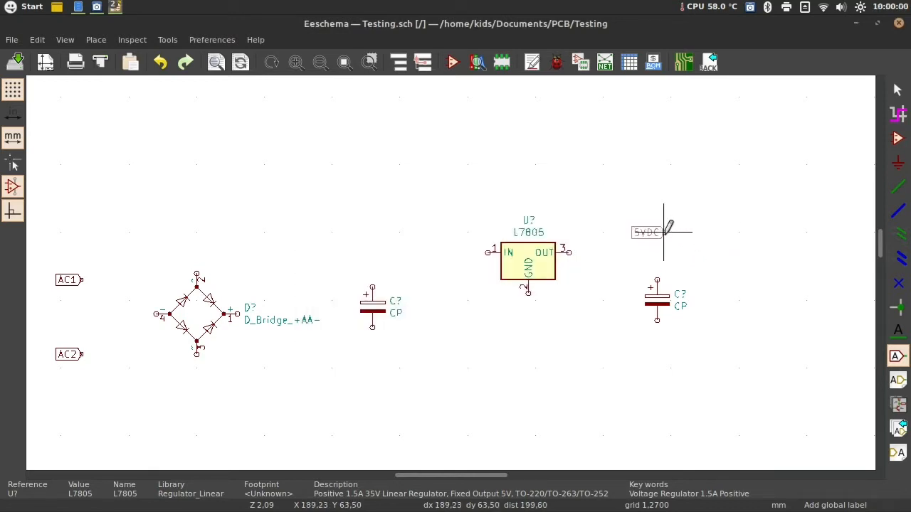
key("r")
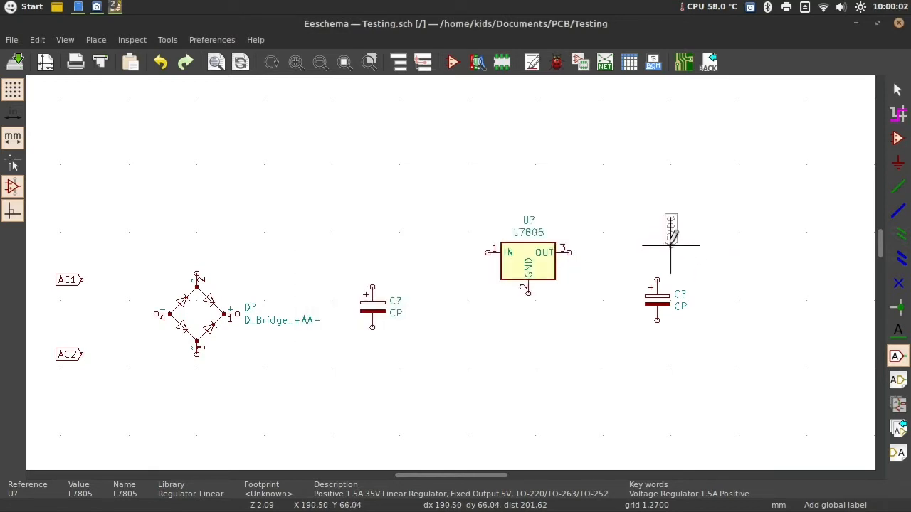
key("r")
key("r")
key("r")
key("r")
key("r")
key("r")
key("r")
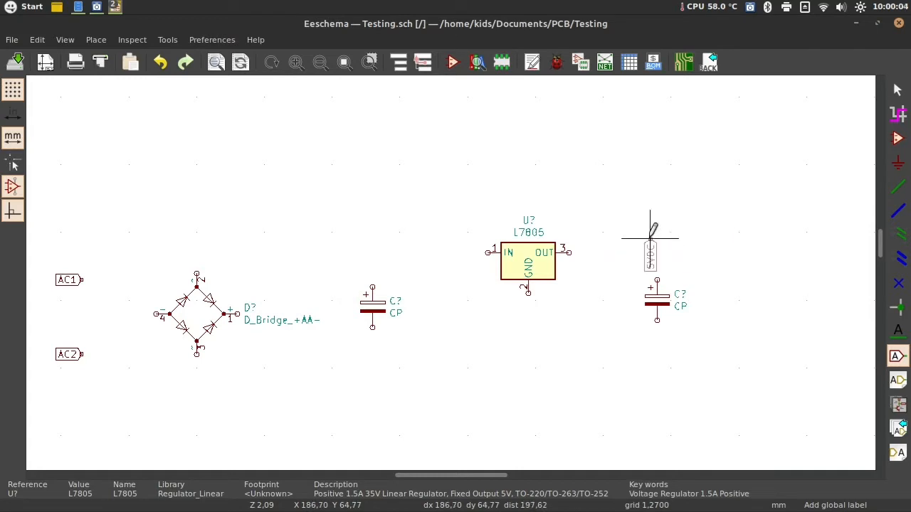
key("r")
key("r")
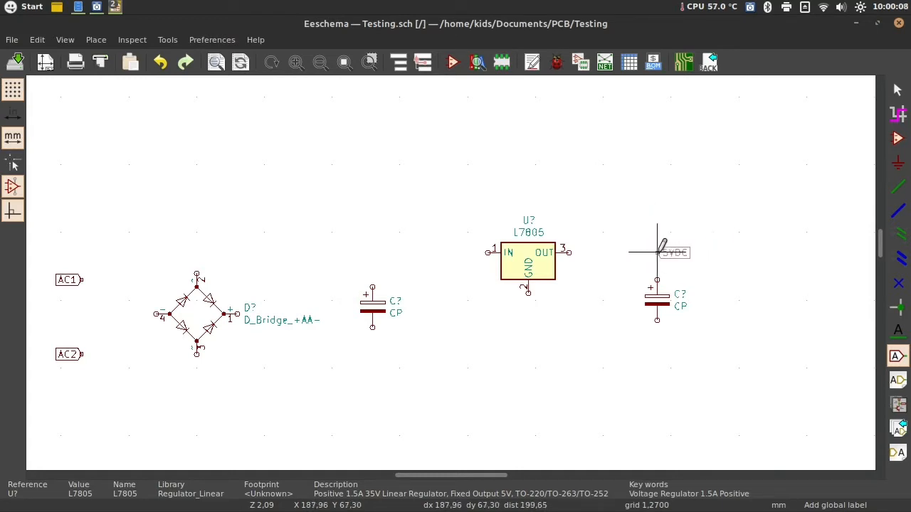
left_click(664, 253)
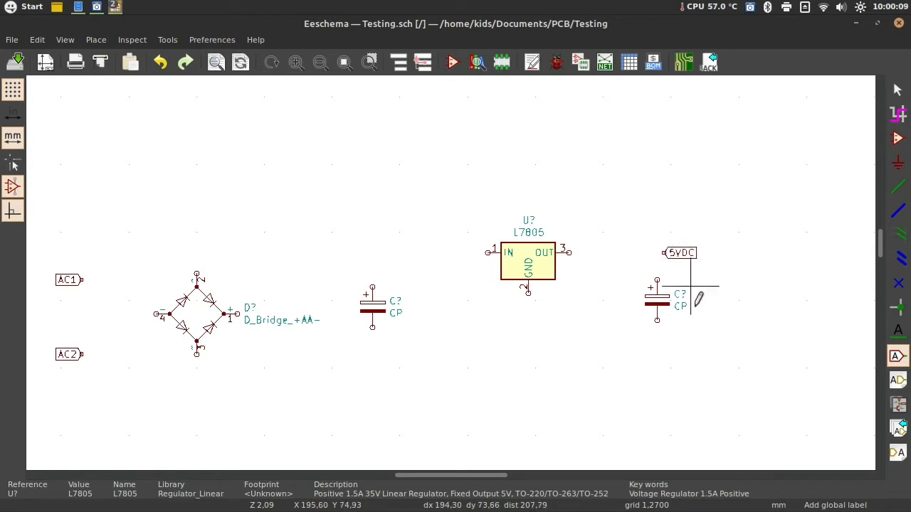
Step: Add a global label GND, rotate it to extend rightward, and place it just below the second capacitor
left_click(663, 348)
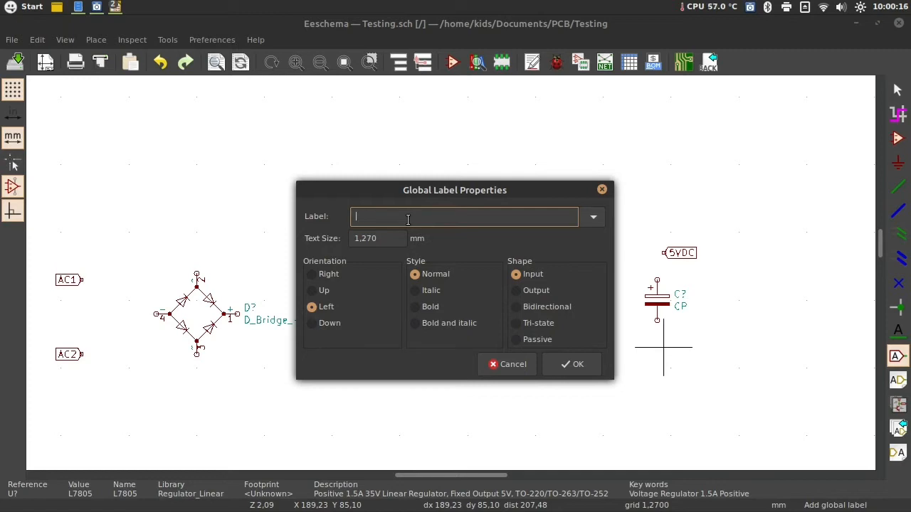
type("GND")
left_click(571, 365)
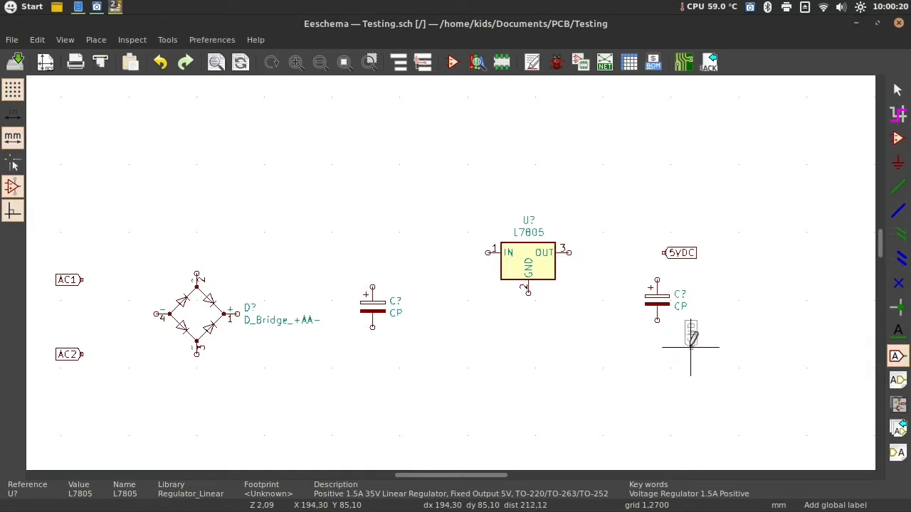
key("r")
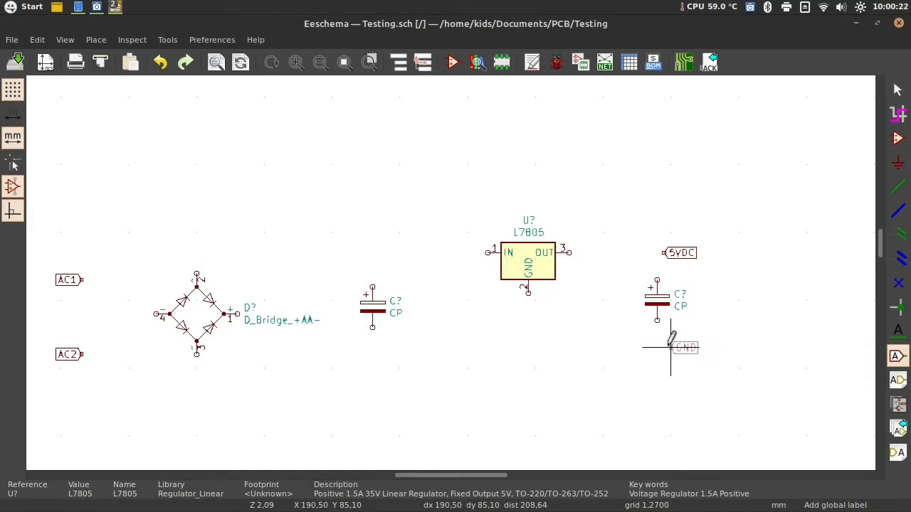
left_click(663, 347)
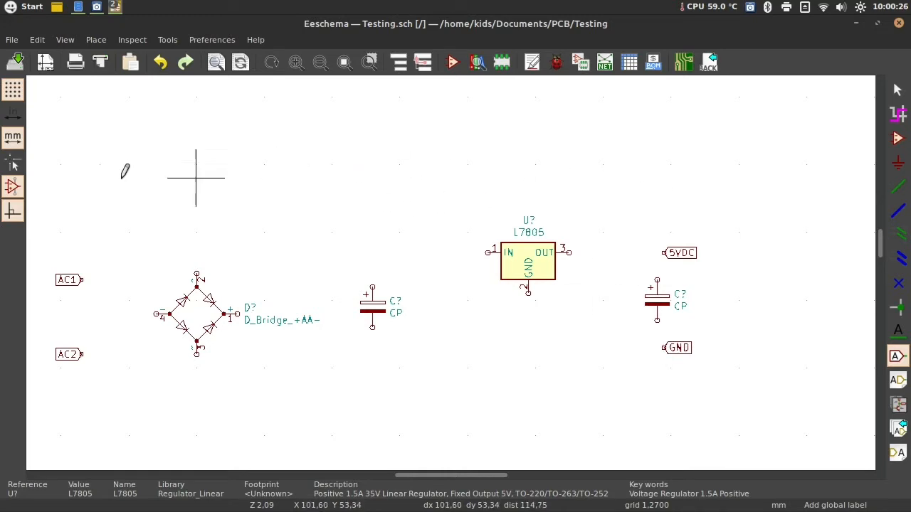
left_click(895, 93)
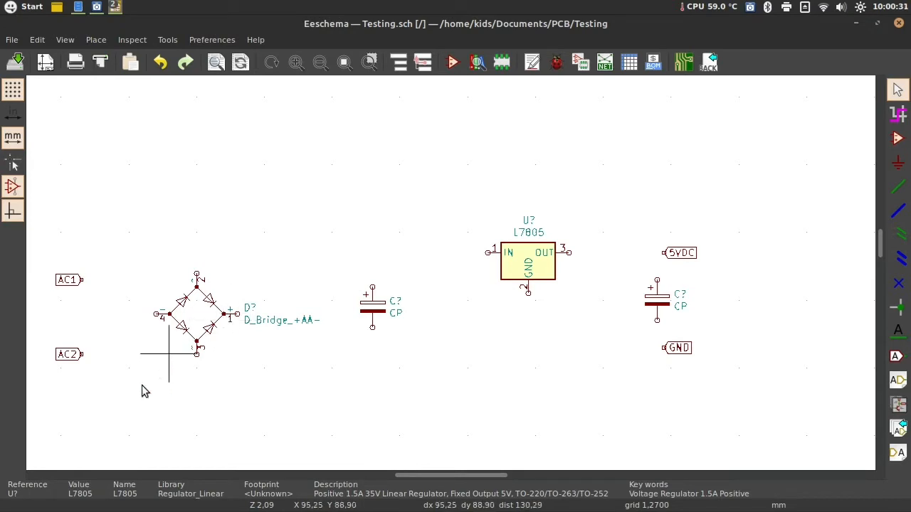
Step: Rotate the diode bridge so its positive pin points up and its negative pin down, and place it between the AC labels and first capacitor
left_click_drag(412, 477, 372, 477)
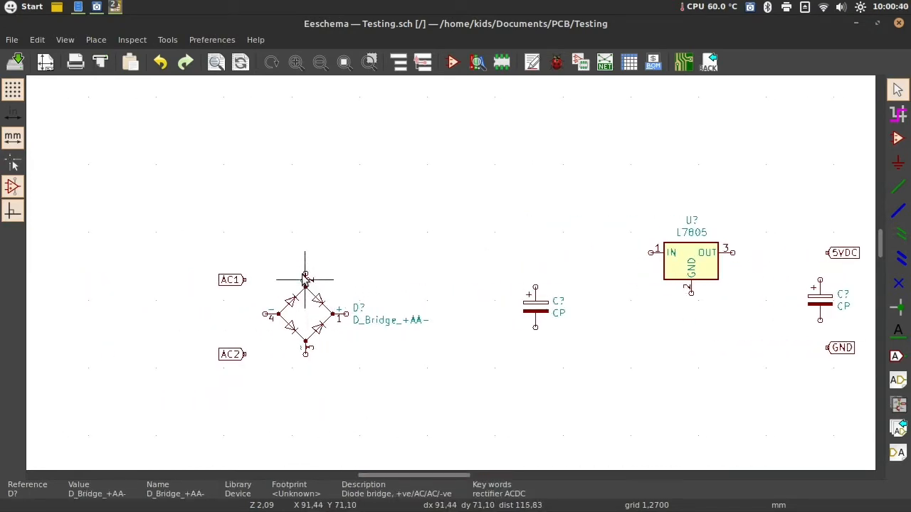
mouse_move(360, 253)
left_mouse_down()
mouse_move(337, 311)
mouse_move(293, 369)
left_mouse_up()
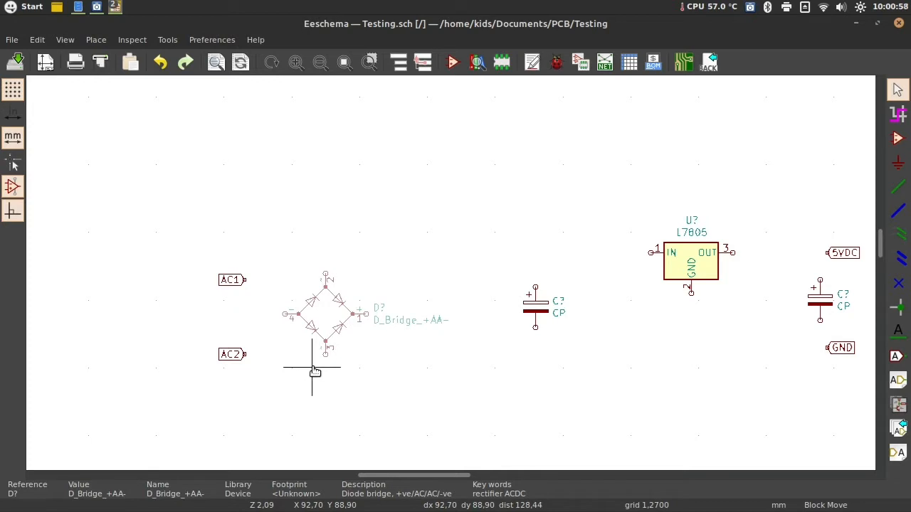
key("y")
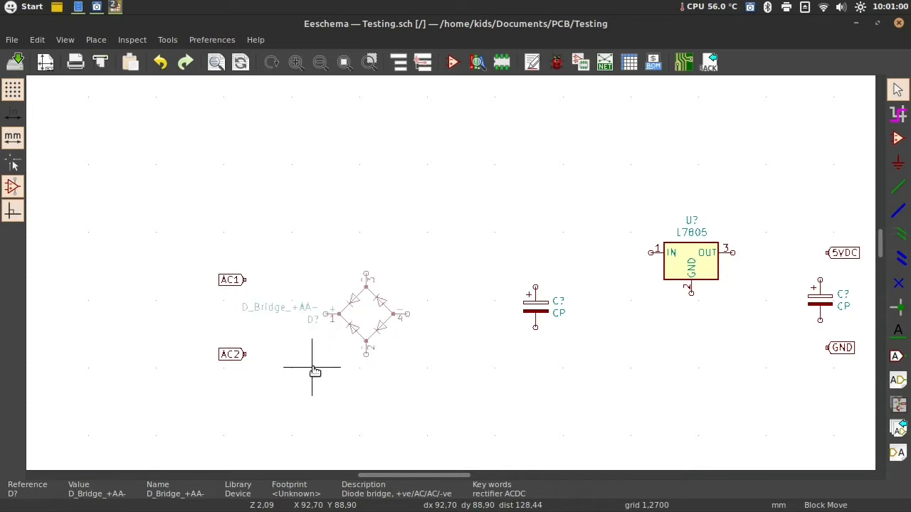
key("r")
key("r")
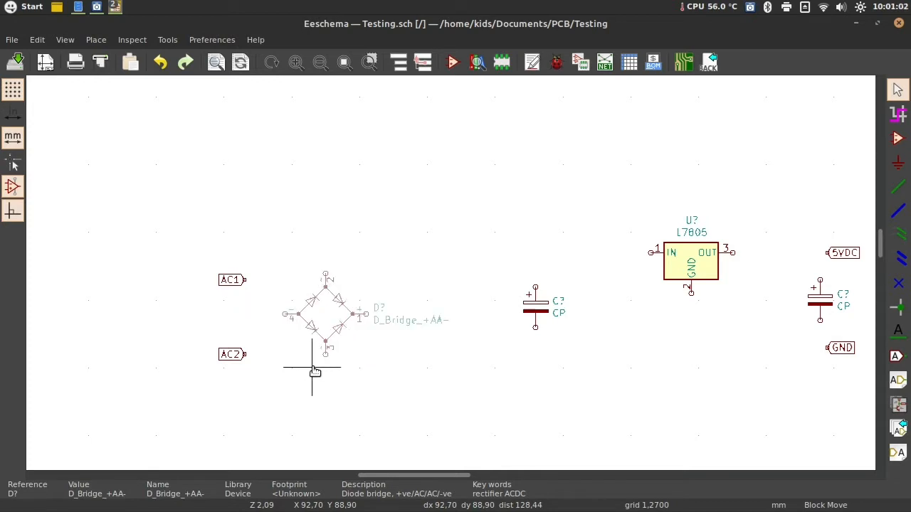
key("r")
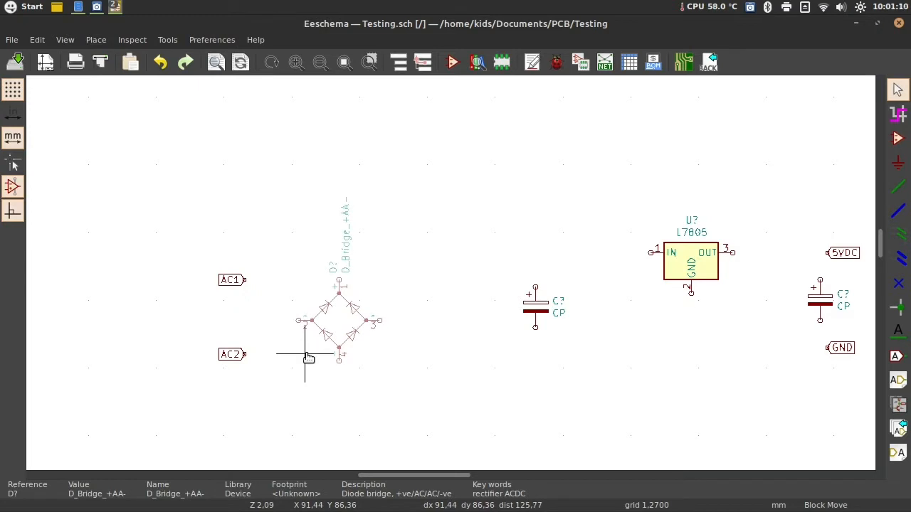
left_click(304, 354)
Step: Move the first capacitor, the L7805 and the second capacitor into a closely spaced row to the right of the diode bridge
left_click_drag(515, 273, 570, 348)
left_click(461, 362)
left_click_drag(630, 198, 752, 326)
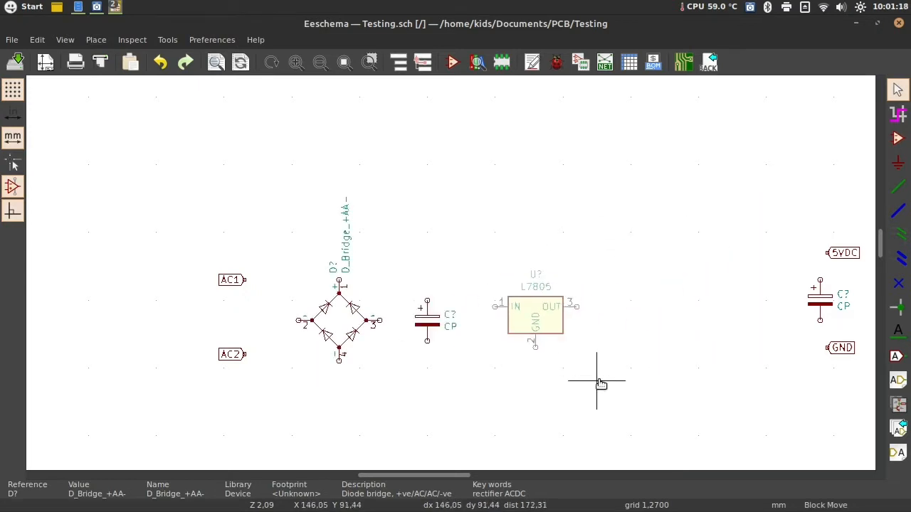
left_click(579, 380)
left_click_drag(757, 263, 872, 352)
left_click(613, 352)
Step: Move the 5VDC label level with the L7805 output pin and the GND label level with the second capacitor's lower pin
left_click_drag(845, 211, 788, 302)
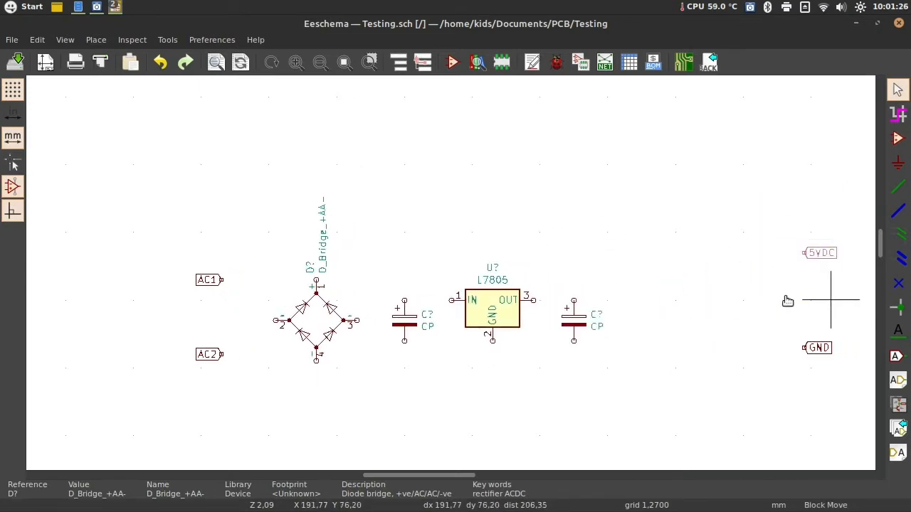
left_click(662, 348)
left_click_drag(784, 335, 831, 375)
left_click(668, 369)
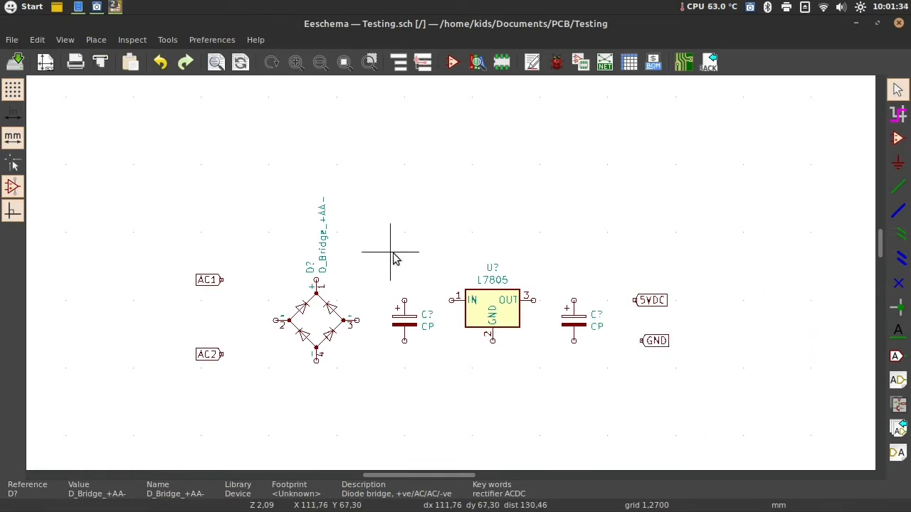
Step: Move the AC1 and AC2 labels closer to the diode bridge and lower AC2 slightly
left_click_drag(146, 251, 228, 421)
left_click(248, 421)
left_click_drag(190, 343, 249, 389)
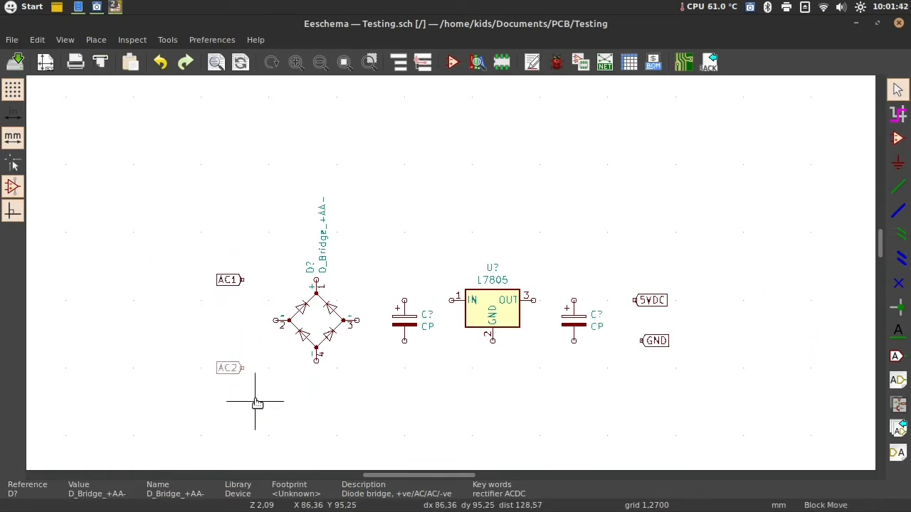
left_click(257, 403)
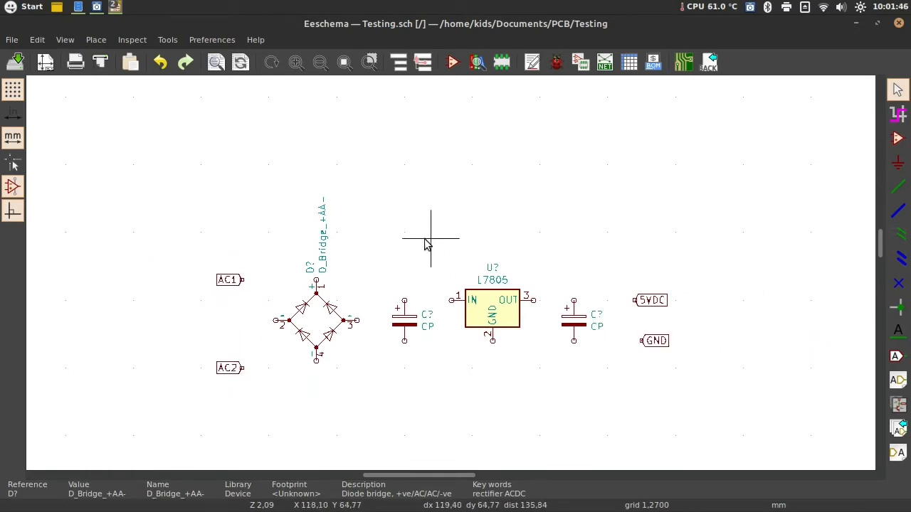
Step: Wire AC2 beneath the diode bridge to its pin 3, and wire AC1 to its pin 2
left_click(899, 188)
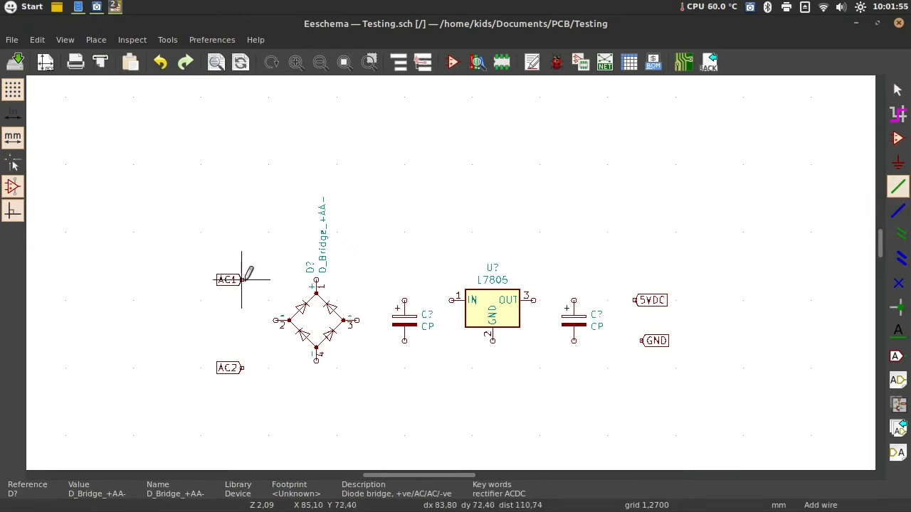
left_click(244, 368)
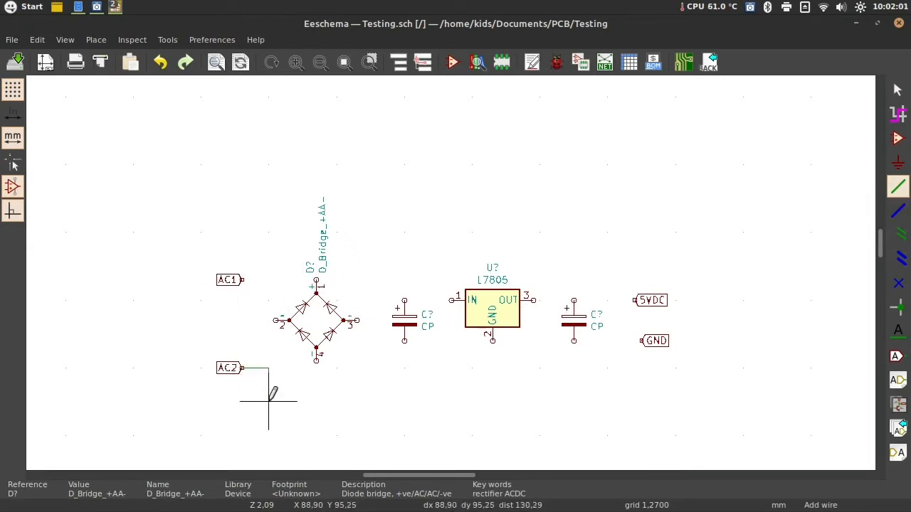
left_click(275, 408)
left_click(357, 321)
left_click(276, 321)
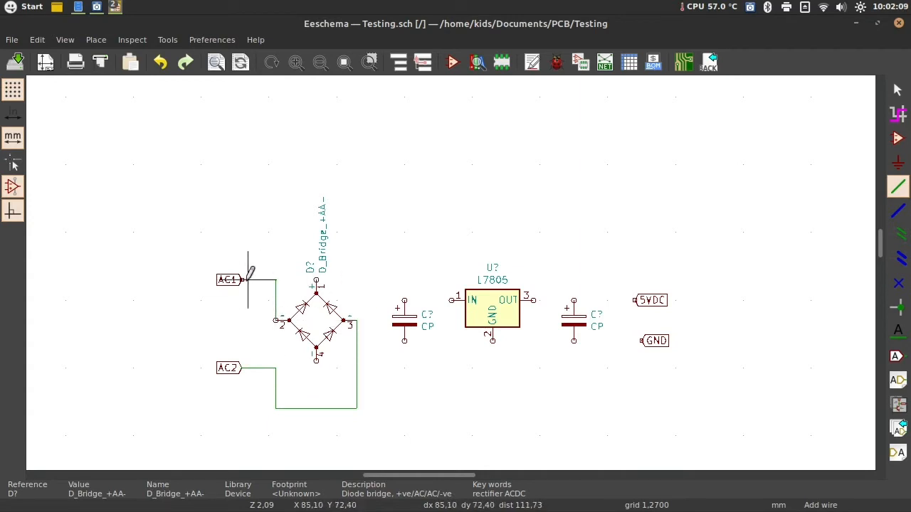
left_click(243, 279)
Step: Wire the bridge's positive pin to the L7805 input and connect the first capacitor's positive pin to that wire
left_click(316, 280)
left_click(451, 300)
left_click(404, 300)
left_click(404, 280)
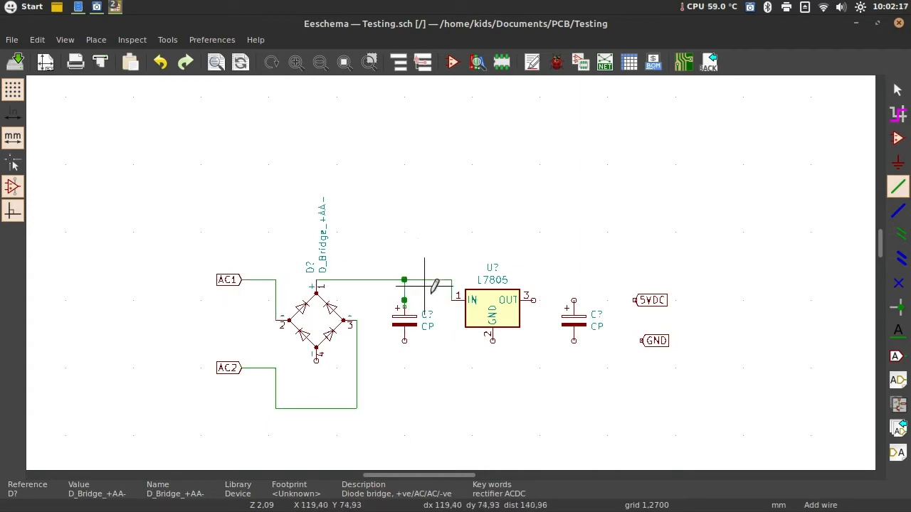
Step: Wire the bridge's negative pin to the second capacitor's negative pin, and join the L7805 GND pin and first capacitor to this rail
left_click(316, 360)
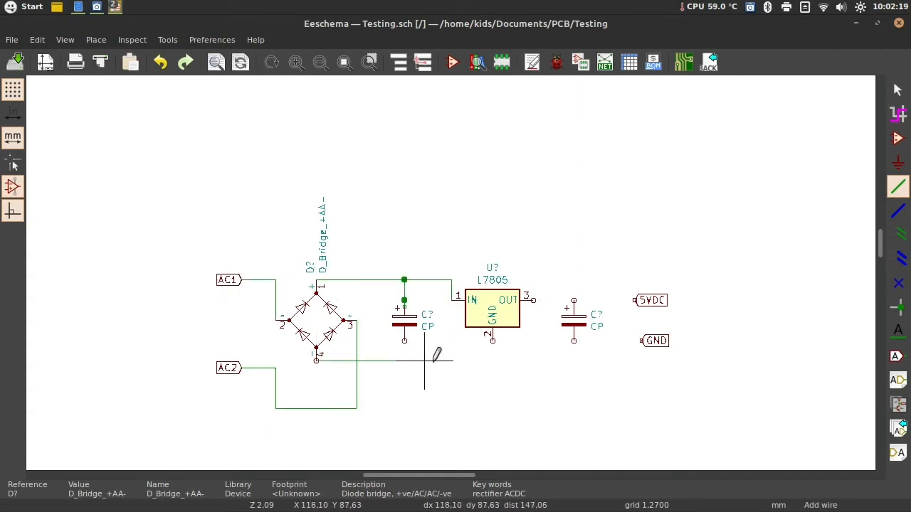
left_click(574, 340)
left_click(492, 340)
left_click(492, 360)
left_click(404, 340)
left_click(404, 360)
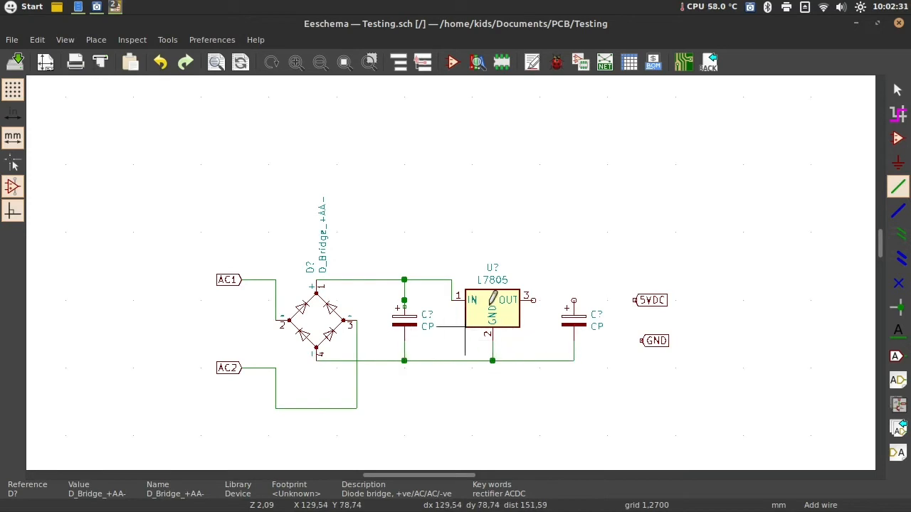
Step: Wire the 5VDC label through the second capacitor's positive pin to the L7805 output pin
left_click(635, 300)
left_click(574, 299)
left_click(533, 299)
left_click(574, 300)
scroll(546, 319, "up", 3)
scroll(451, 249, "down", 3)
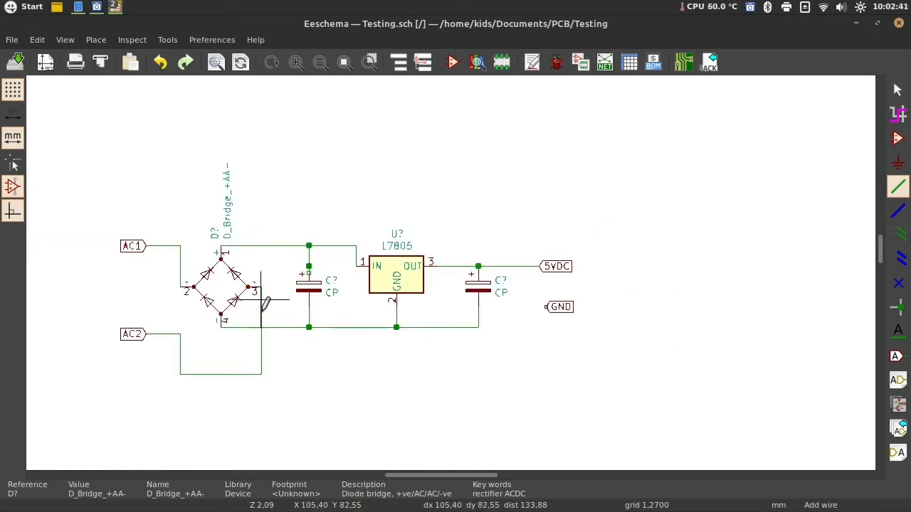
scroll(264, 304, "up", 2)
scroll(525, 197, "down", 2)
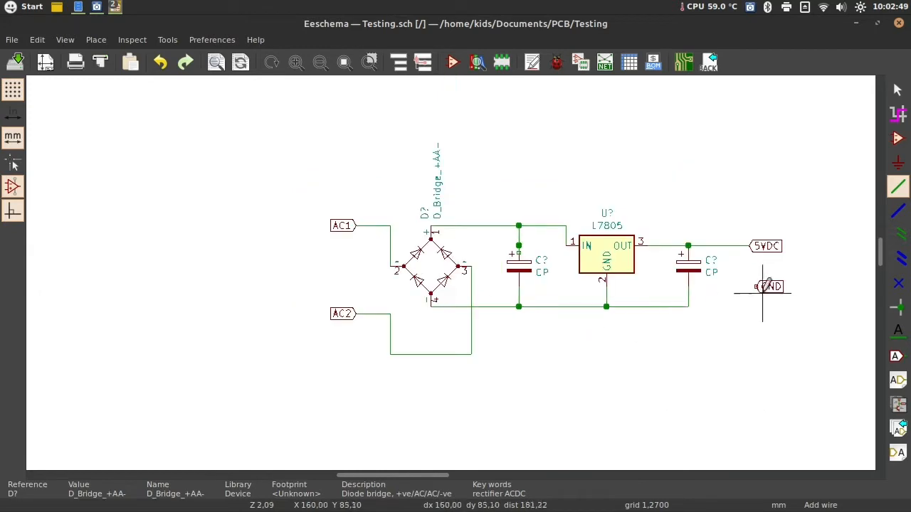
Step: Wire the GND label directly to the second capacitor's negative pin
left_click(756, 287)
left_click(688, 286)
scroll(688, 286, "up", 3)
key("Escape")
Step: Delete the redundant short vertical wire segment just below the second capacitor's negative pin
left_click(659, 298)
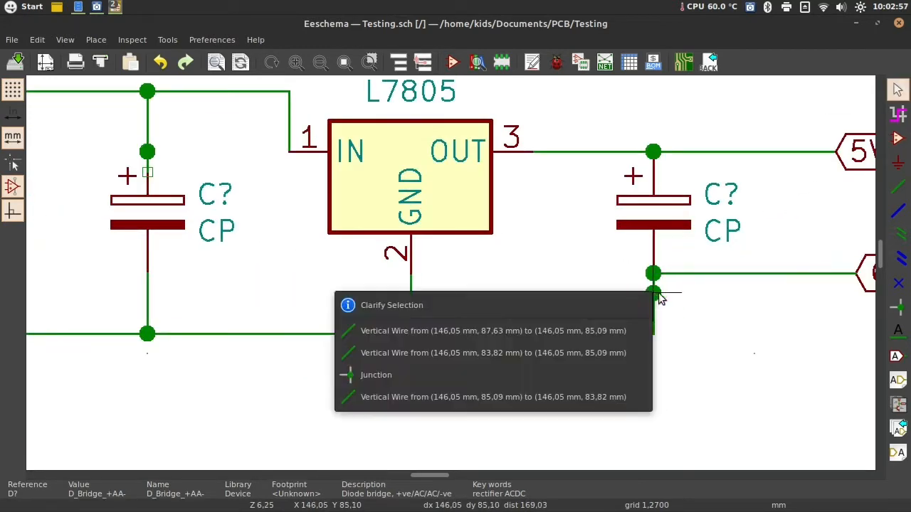
key("Escape")
left_click(654, 292)
left_click(546, 375)
key("Delete")
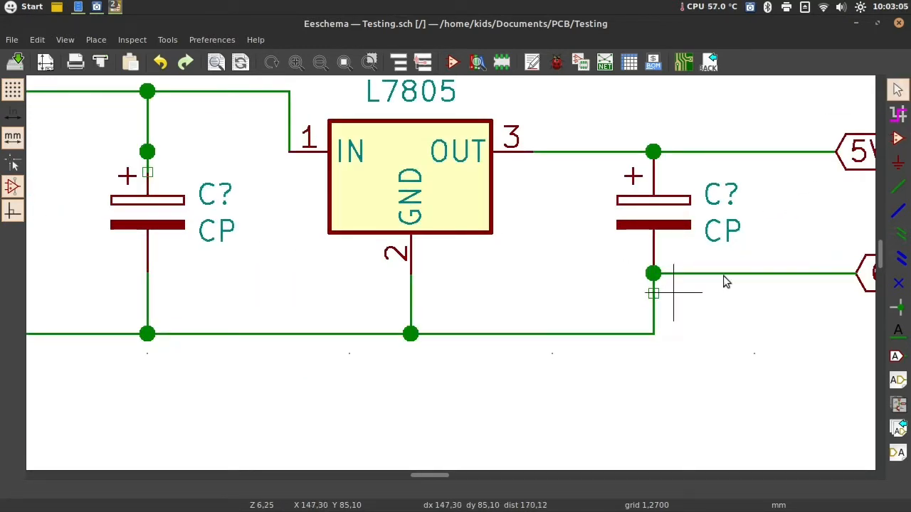
left_click(654, 288)
key("Escape")
Step: Draw a vertical wire from just below the second capacitor's negative pin down to the ground rail
scroll(673, 284, "down", 2)
key("w")
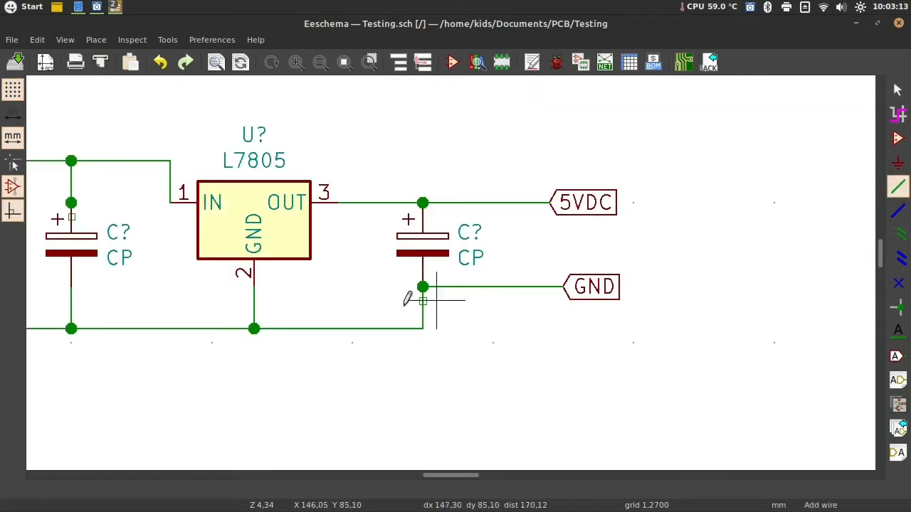
left_click(423, 301)
left_click(422, 328)
Step: Delete the GND label's wire and the vertical wire segments between the second capacitor and the ground rail
scroll(422, 301, "up", 2)
key("Escape")
key("Delete")
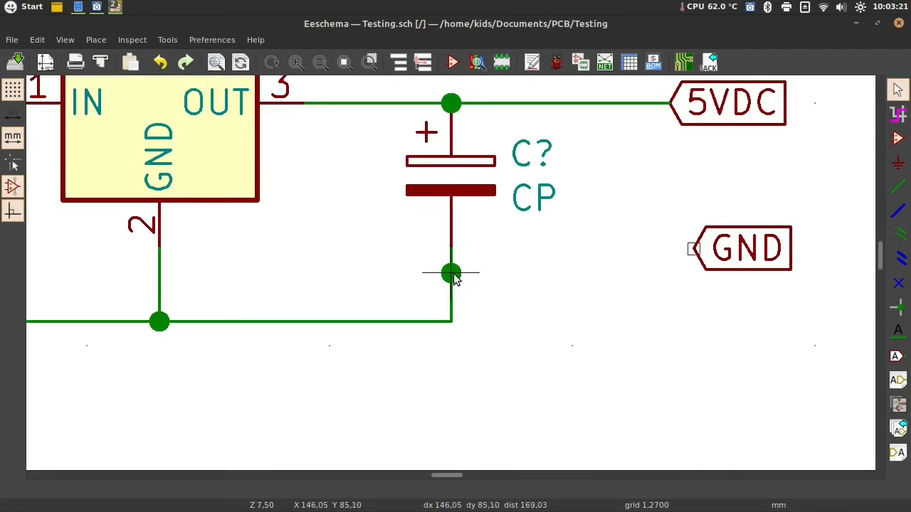
left_click(455, 279)
left_click(477, 315)
key("Delete")
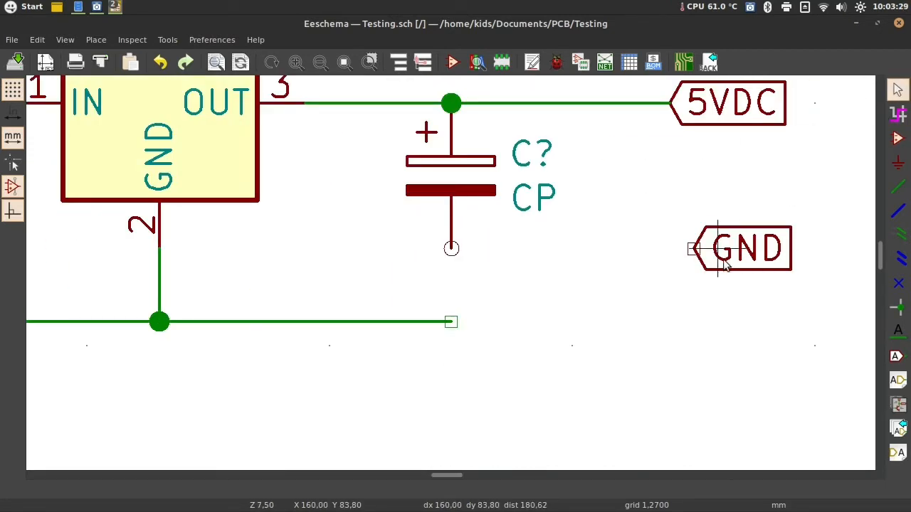
Step: Move the GND label level with the ground rail, and wire the label and the second capacitor's negative pin to the rail
left_click_drag(725, 263, 707, 341)
key("w")
left_click(451, 248)
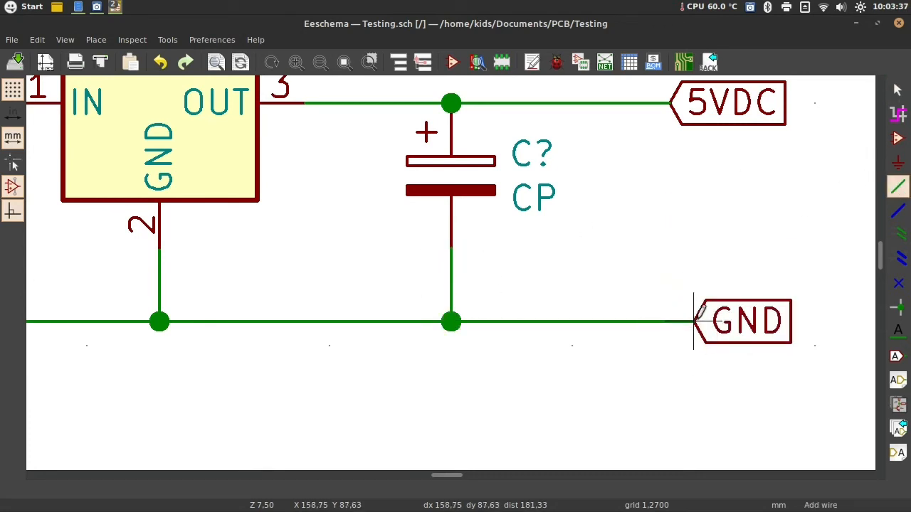
left_click(897, 91)
Step: Delete the wires linking the bridge's positive pin, the first capacitor and the L7805 input
left_click_drag(449, 475, 405, 476)
left_click_drag(881, 258, 882, 252)
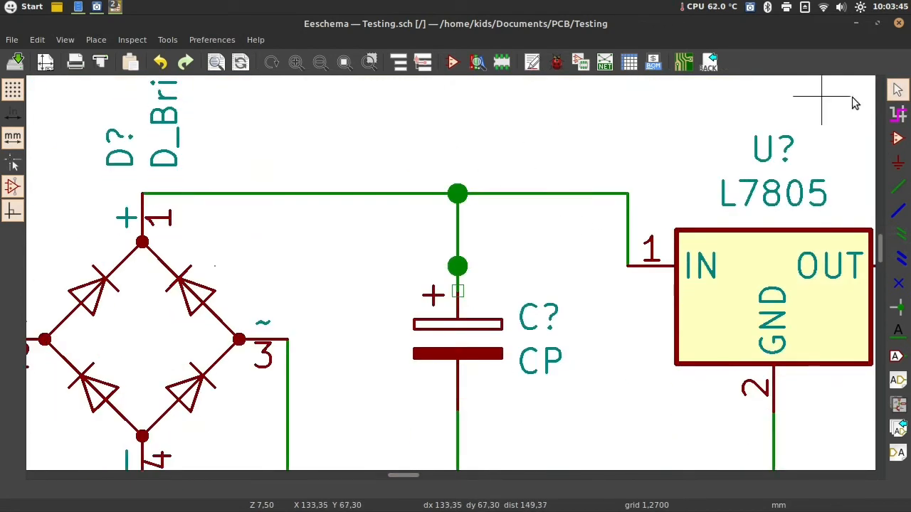
key("Delete")
key("Delete")
key("Delete")
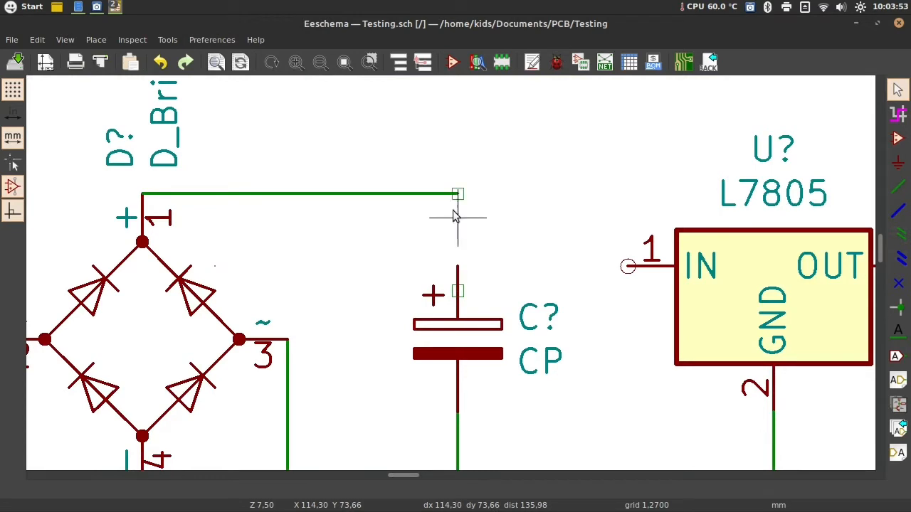
key("Delete")
key("Delete")
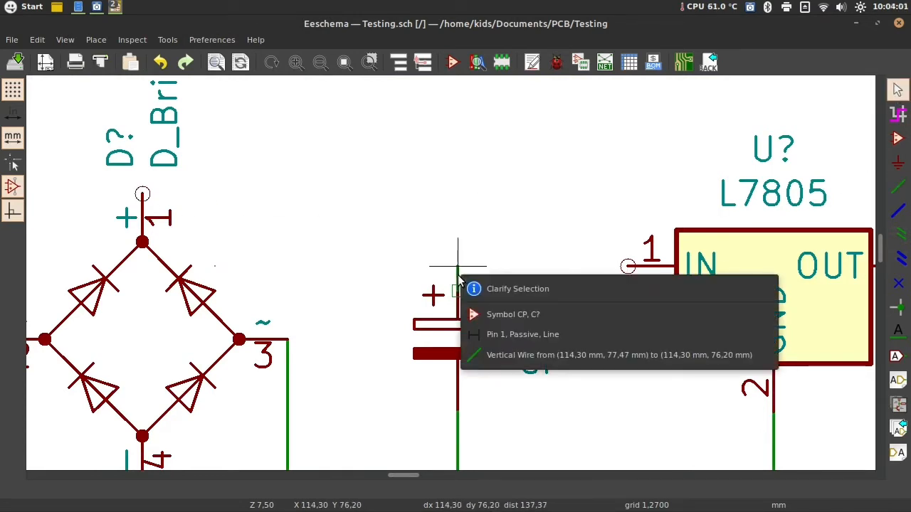
Step: Delete the stray short vertical wires overlapping the first capacitor's positive pin
left_click(511, 354)
left_click(458, 273)
left_click(491, 356)
key("Delete")
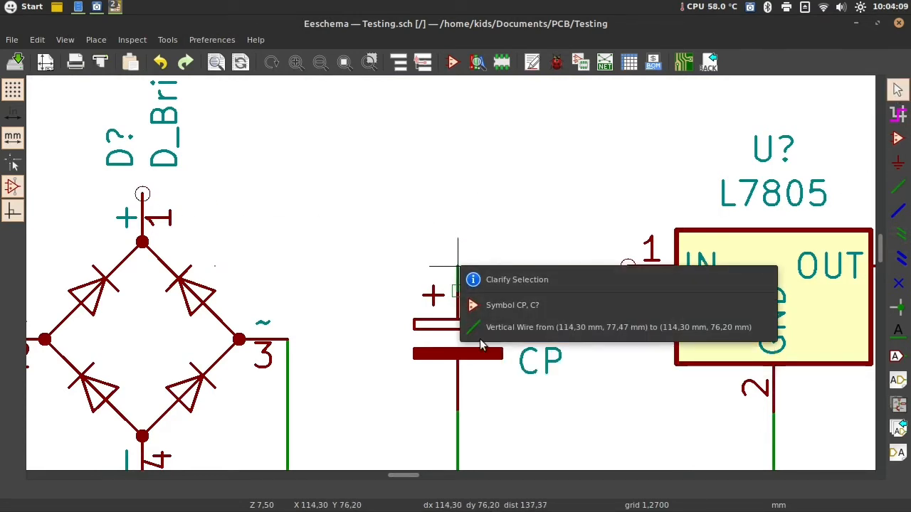
key("Escape")
Step: Wire the L7805 input straight to the first capacitor's positive pin, and connect the bridge's positive pin to the same point
left_click(898, 187)
left_click(628, 265)
left_click(458, 265)
left_click(143, 194)
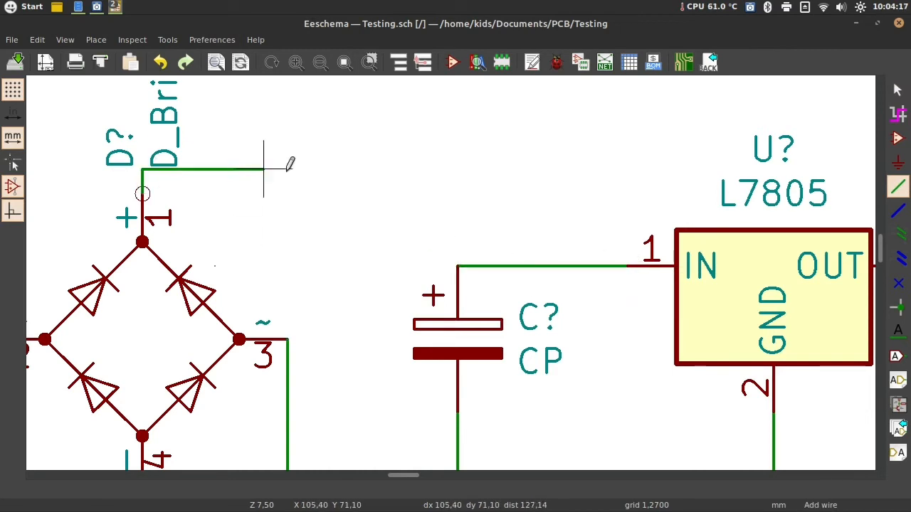
left_click(458, 265)
left_click(898, 90)
scroll(449, 275, "down", 4)
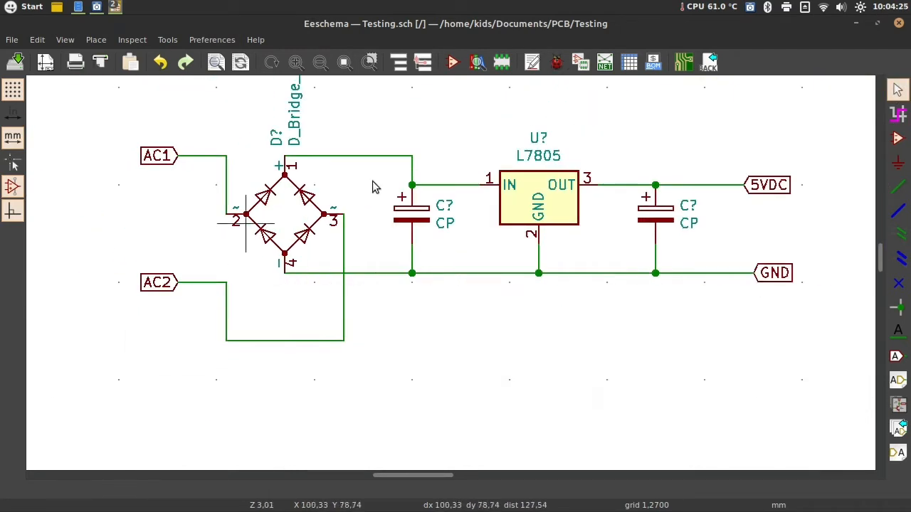
scroll(375, 187, "down", 1)
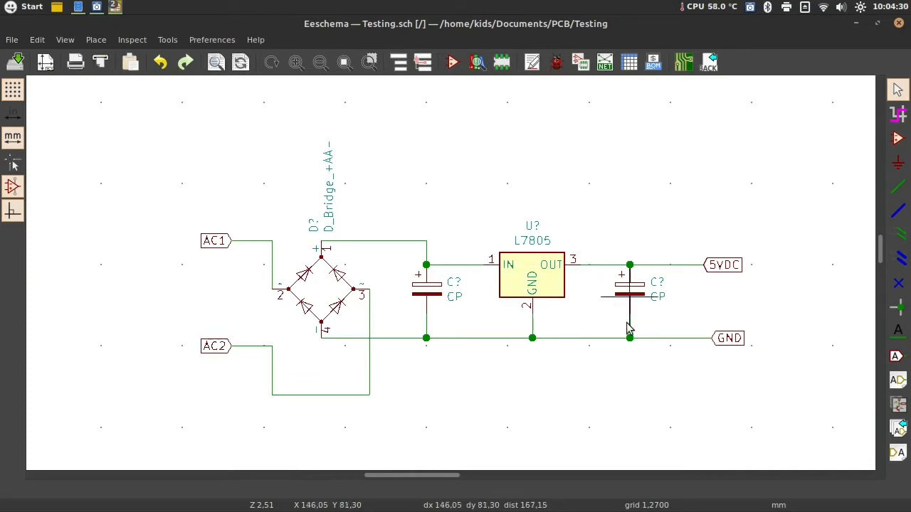
left_click_drag(430, 476, 438, 482)
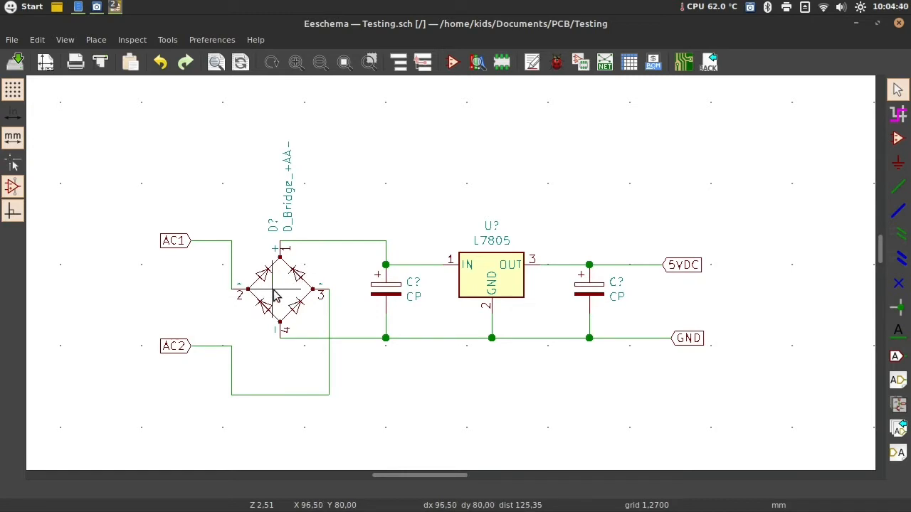
scroll(285, 313, "up", 1)
left_click_drag(425, 482, 454, 490)
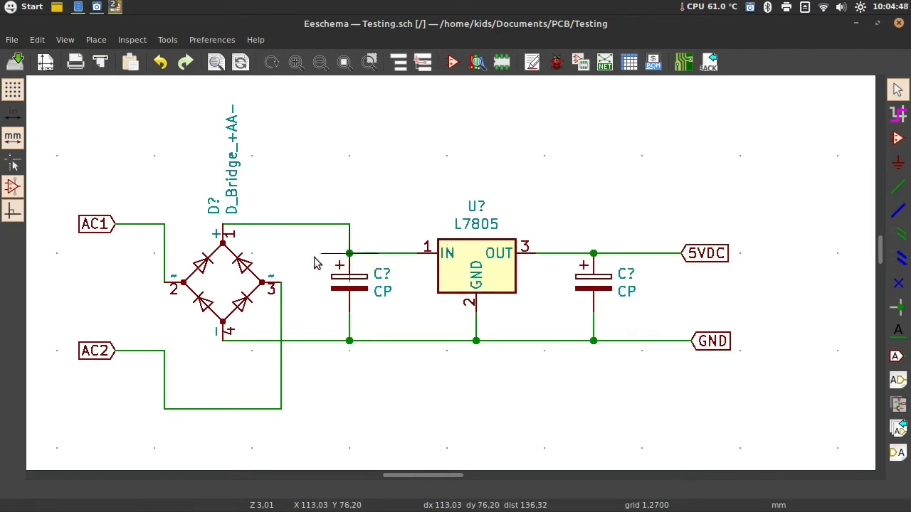
Step: Assign the footprint Diode_Bridge_19.0x3.5x10.0mm_P5.0mm from the Diode_THT library to the diode bridge
left_click(242, 267)
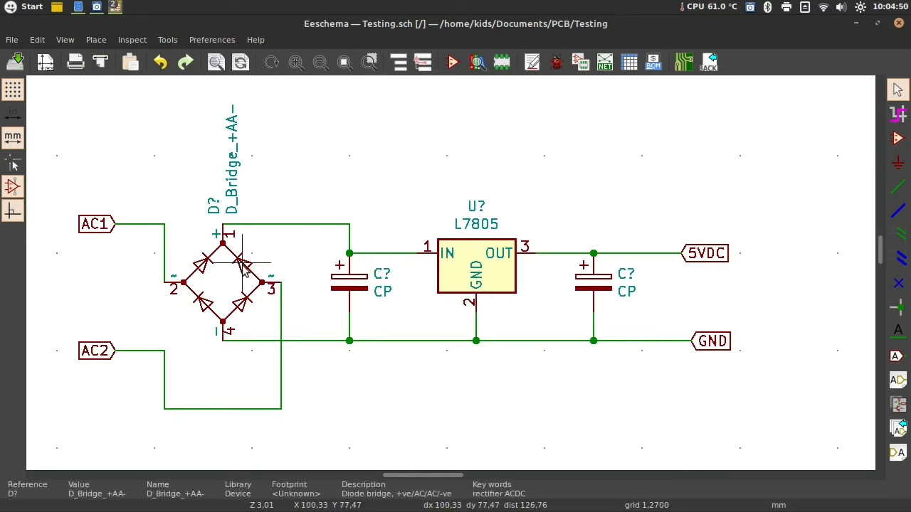
double_click(242, 267)
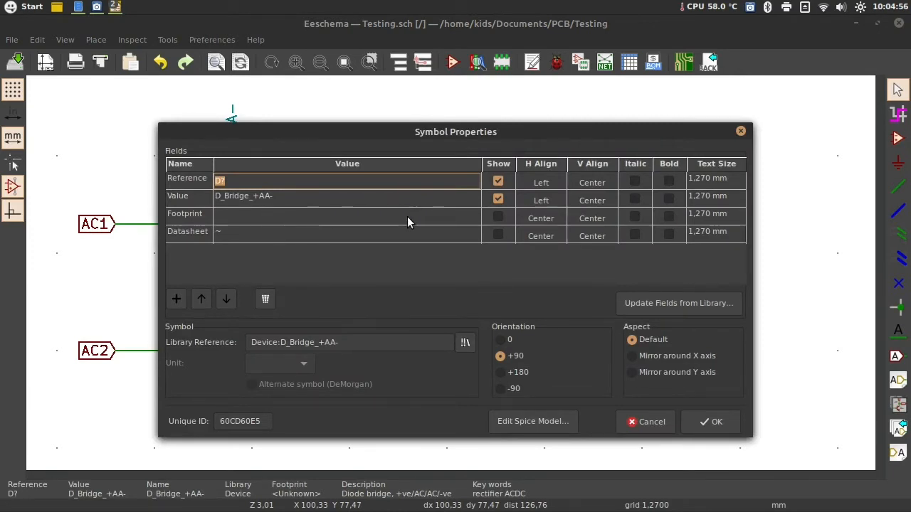
left_click(360, 218)
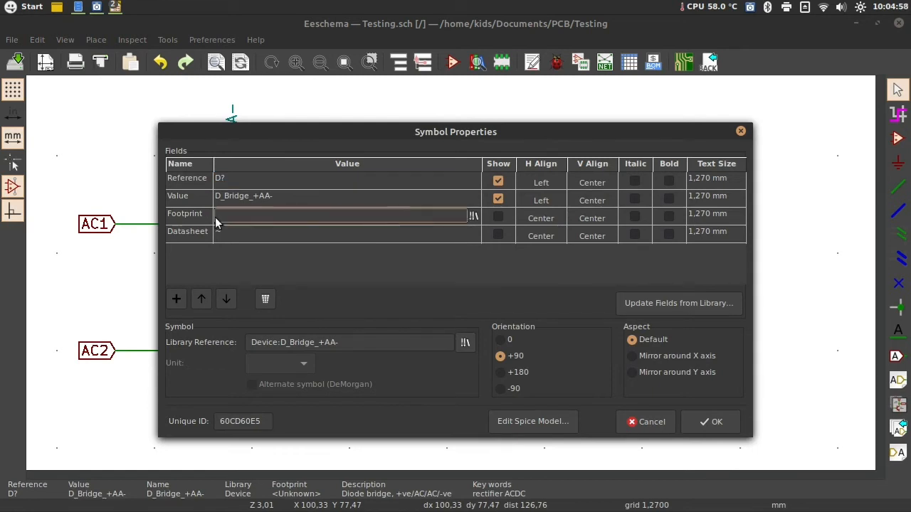
left_click(473, 217)
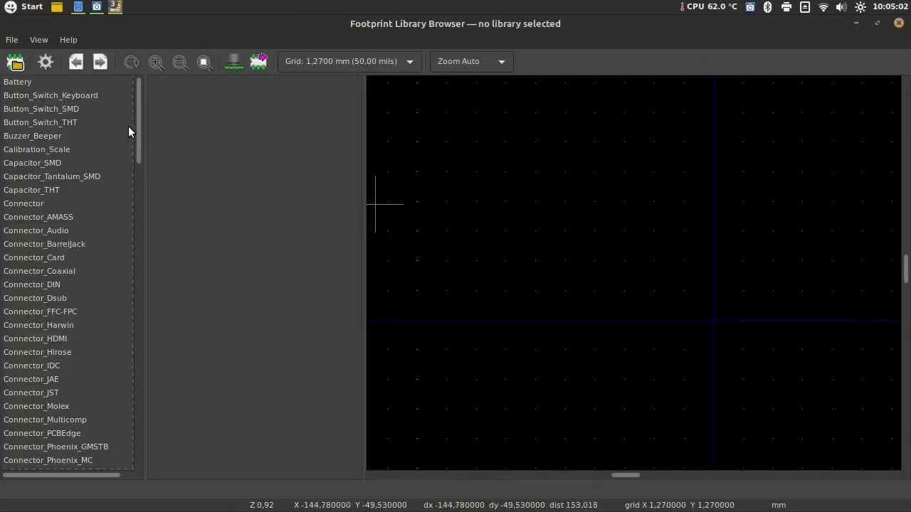
left_click_drag(138, 127, 148, 273)
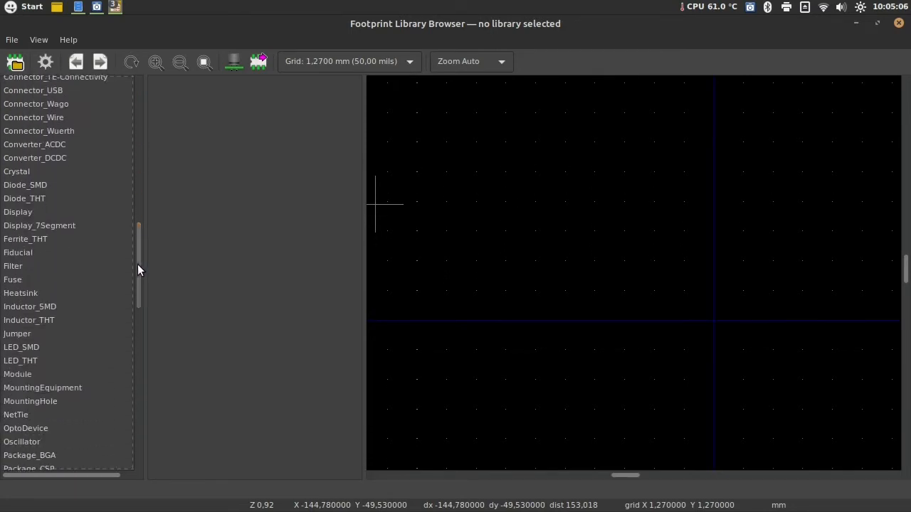
left_click(99, 202)
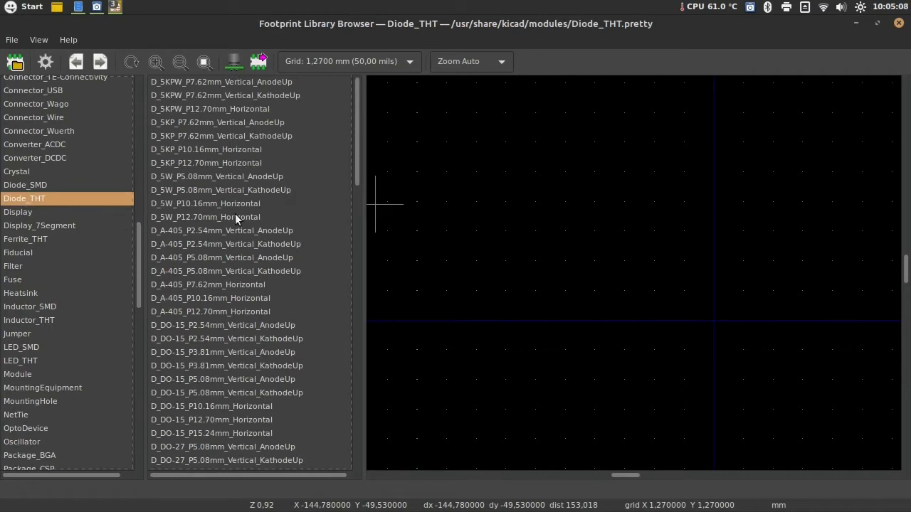
left_click(259, 328)
left_click(253, 340)
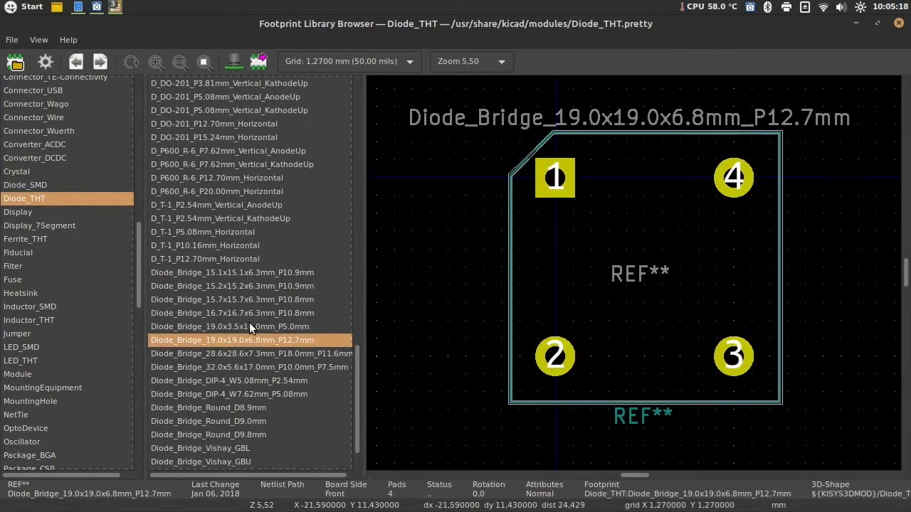
left_click(247, 323)
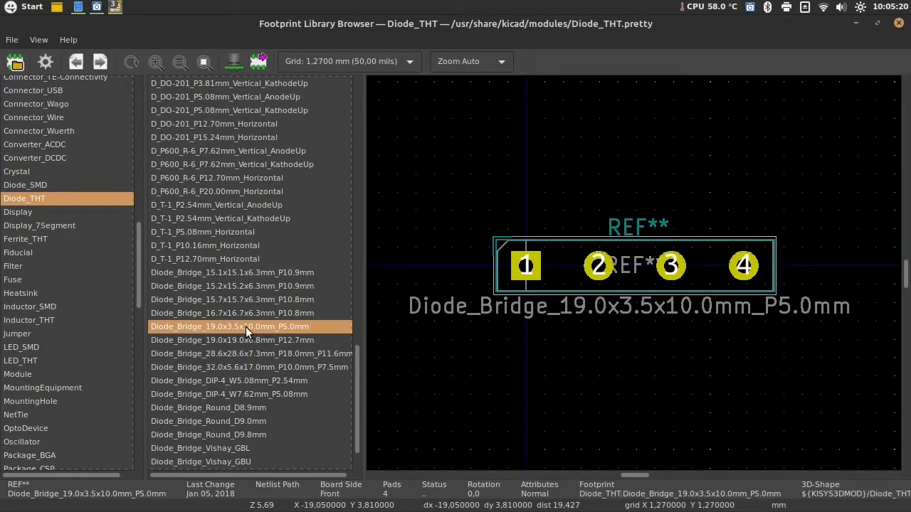
double_click(246, 327)
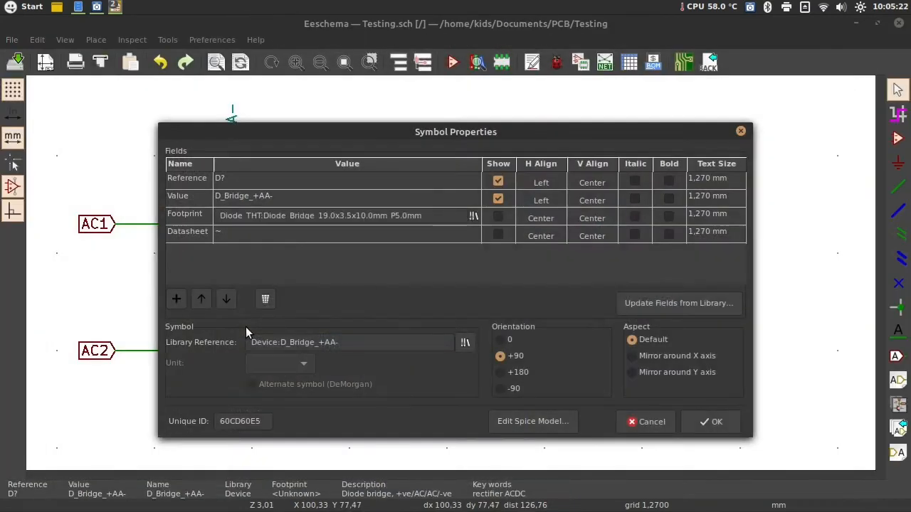
left_click(711, 422)
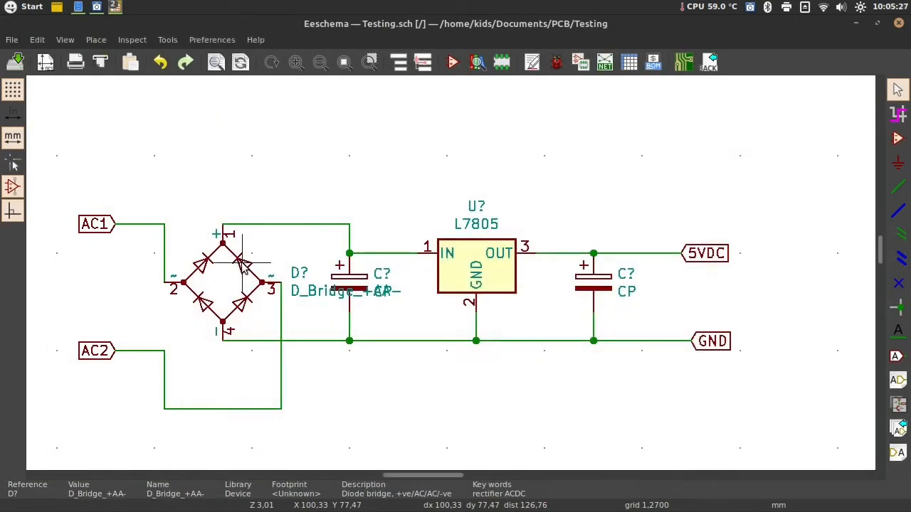
Step: Hide the diode bridge's value and reference texts on the schematic
double_click(314, 291)
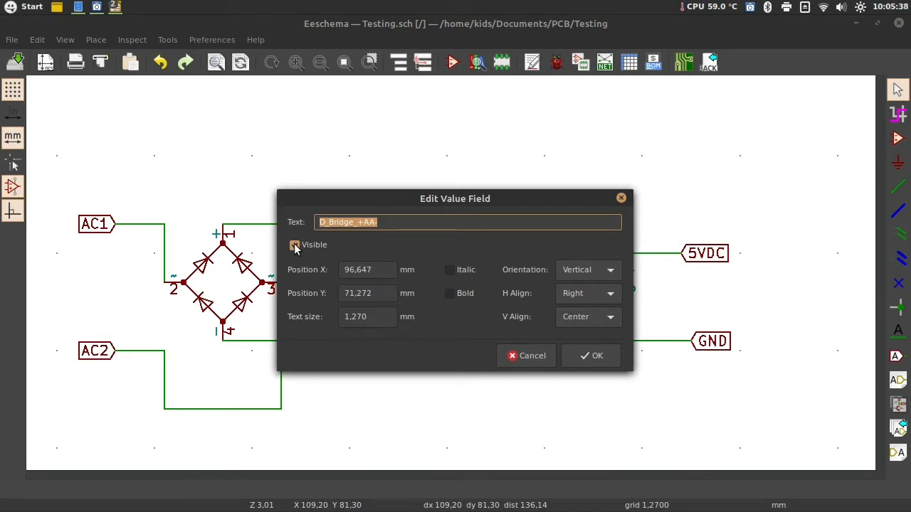
left_click(294, 245)
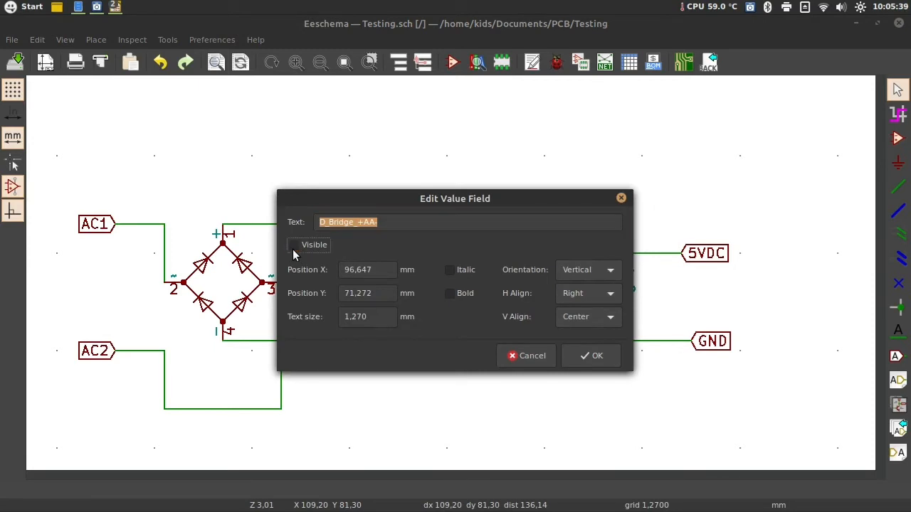
left_click(587, 355)
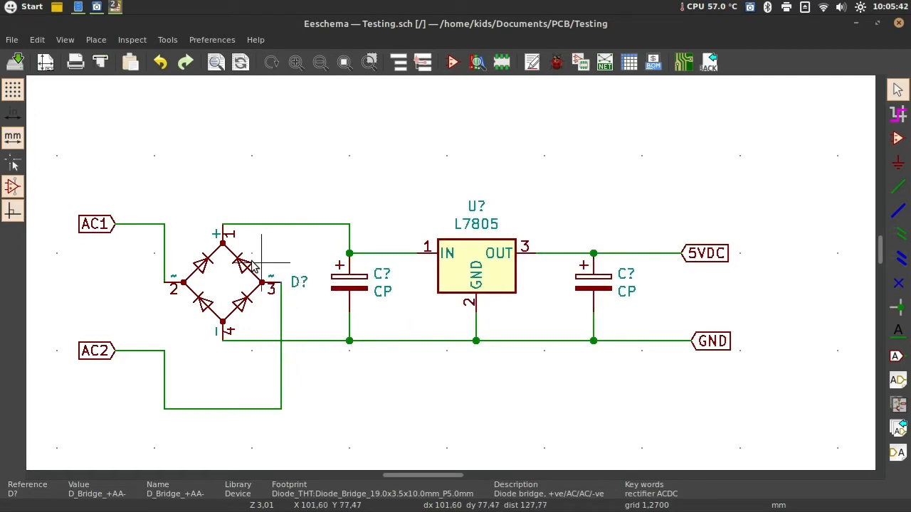
double_click(299, 283)
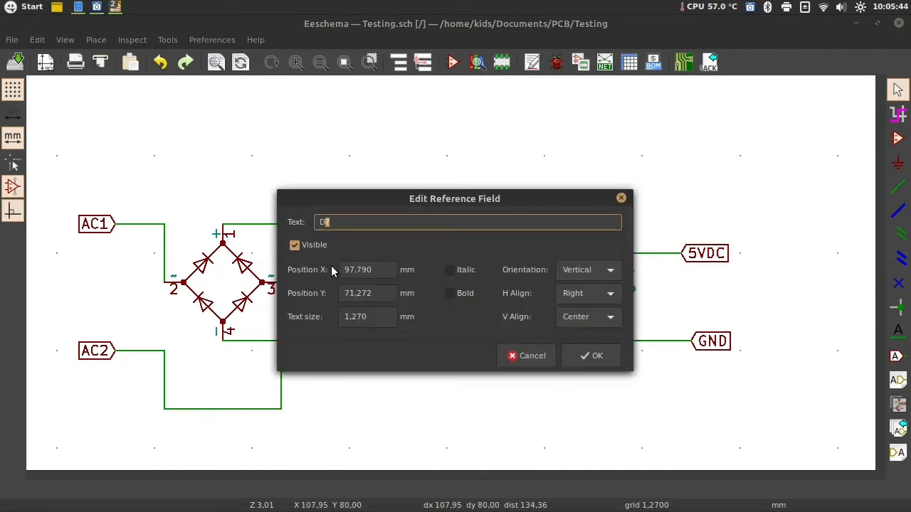
left_click(294, 246)
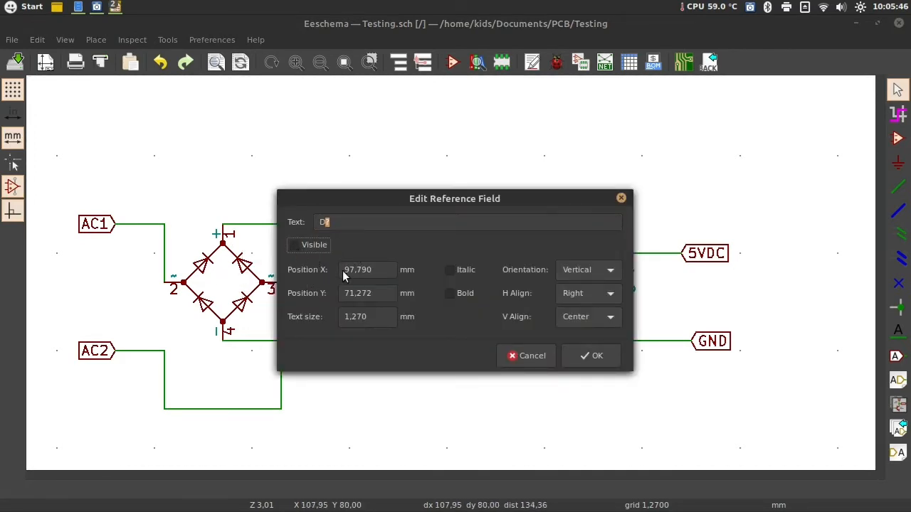
left_click(591, 355)
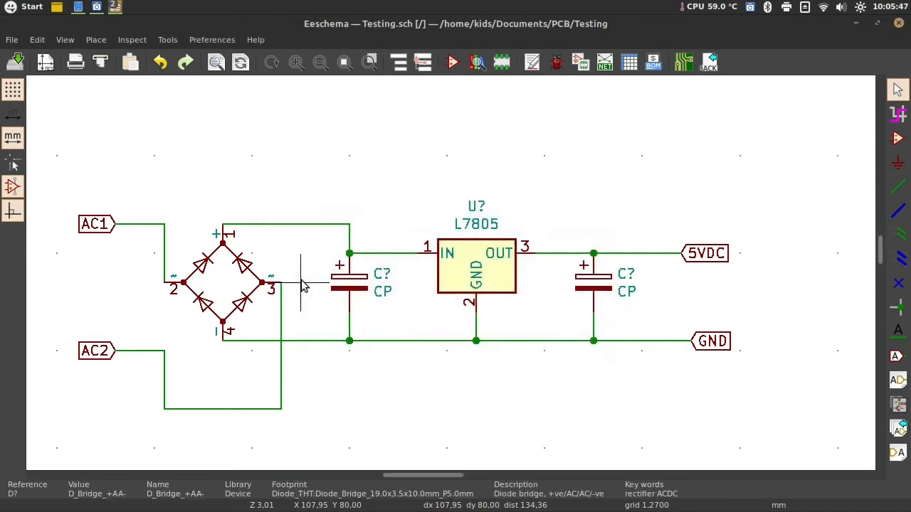
double_click(358, 294)
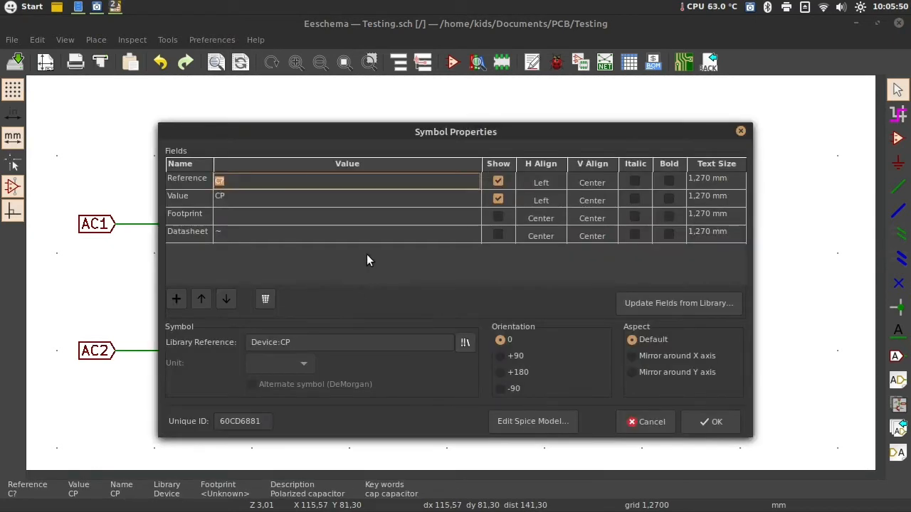
left_click(369, 215)
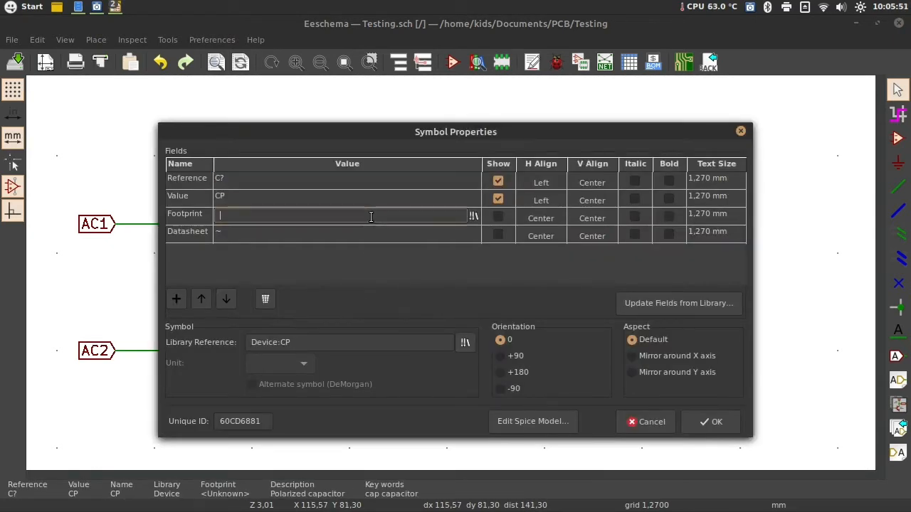
left_click(740, 132)
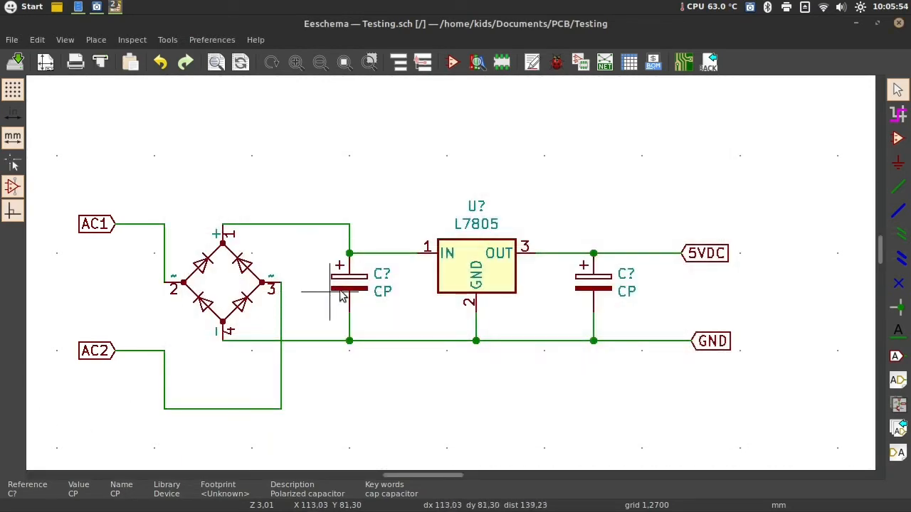
Step: Browse footprints for the first capacitor, between the bridge and the L7805, and open the Capacitor_THT library
double_click(346, 287)
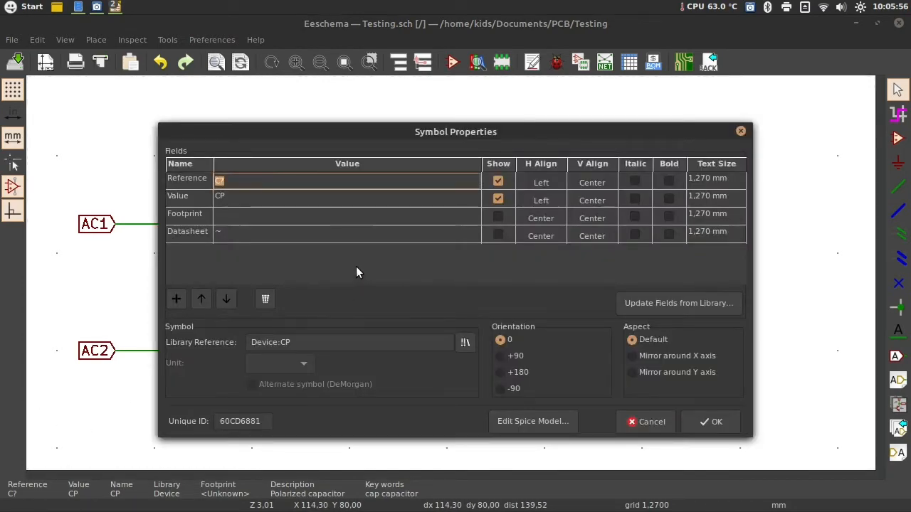
left_click(315, 217)
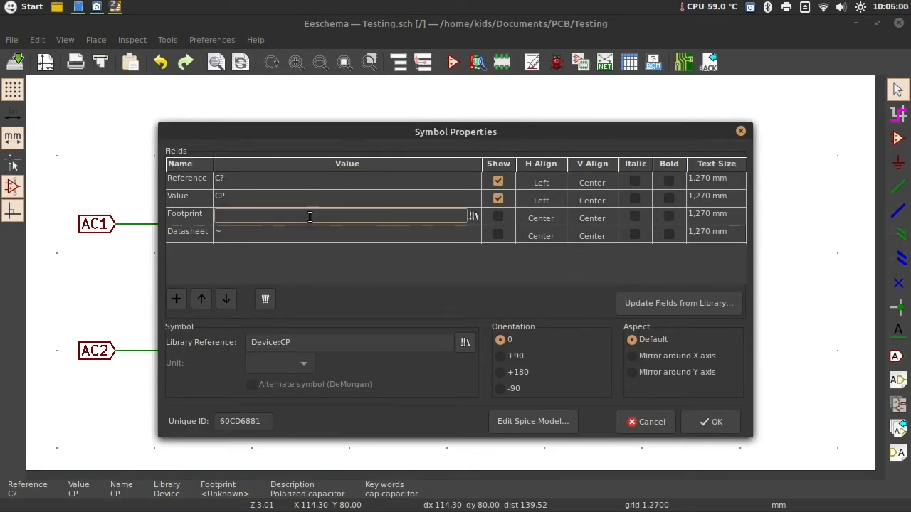
left_click(473, 215)
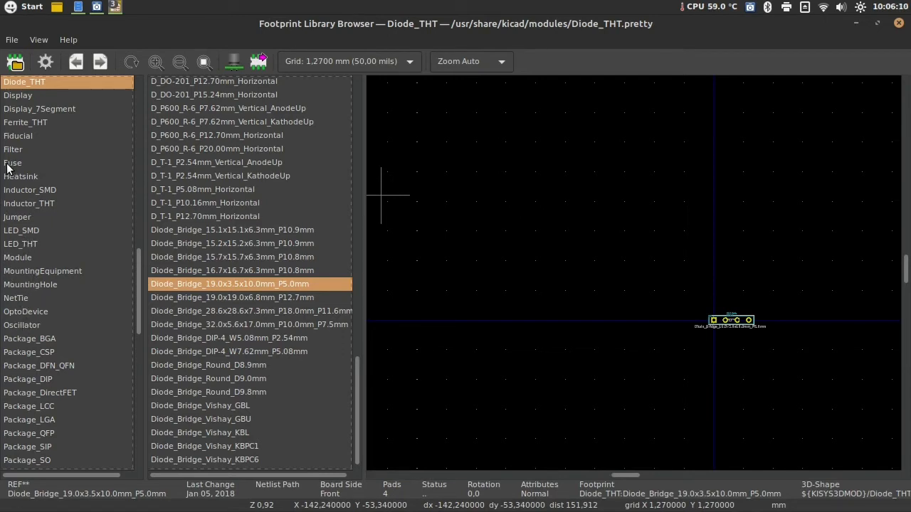
left_click_drag(139, 301, 146, 123)
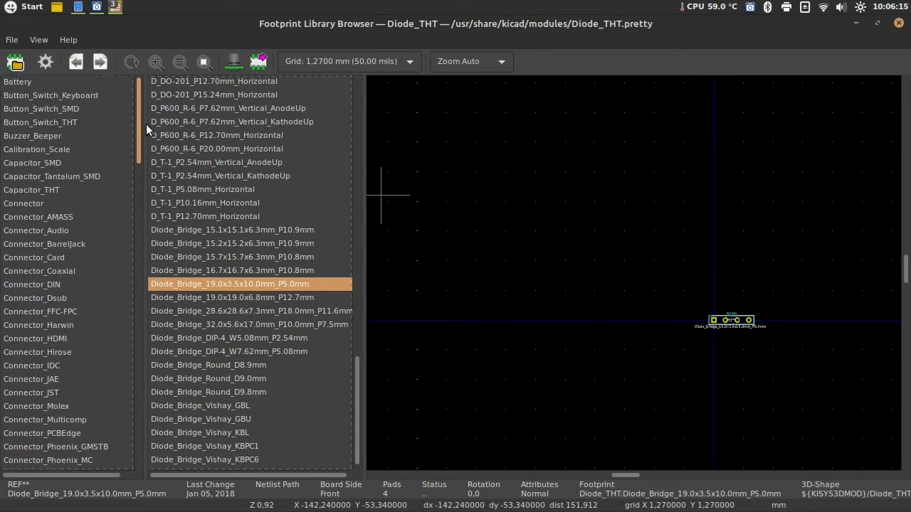
left_click(40, 191)
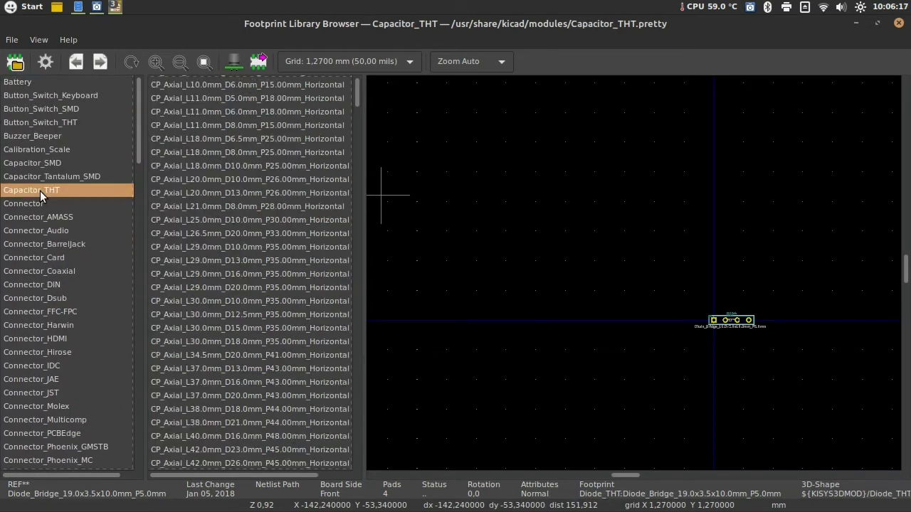
Step: Preview polarized through-hole capacitor footprints, comparing axial types with radial ones from 8 to 12.5 mm in diameter
left_click(218, 182)
left_click(245, 139)
left_click(256, 206)
left_click(253, 152)
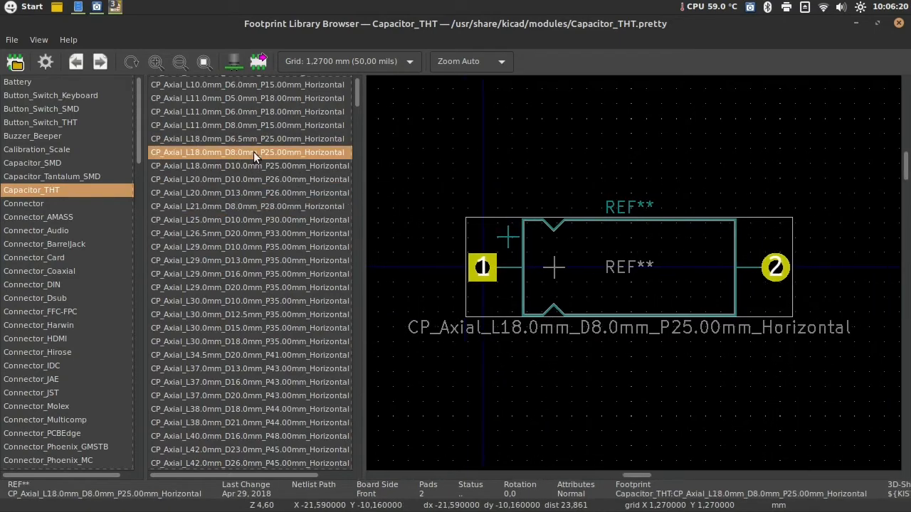
left_click_drag(358, 94, 357, 146)
left_click(229, 256)
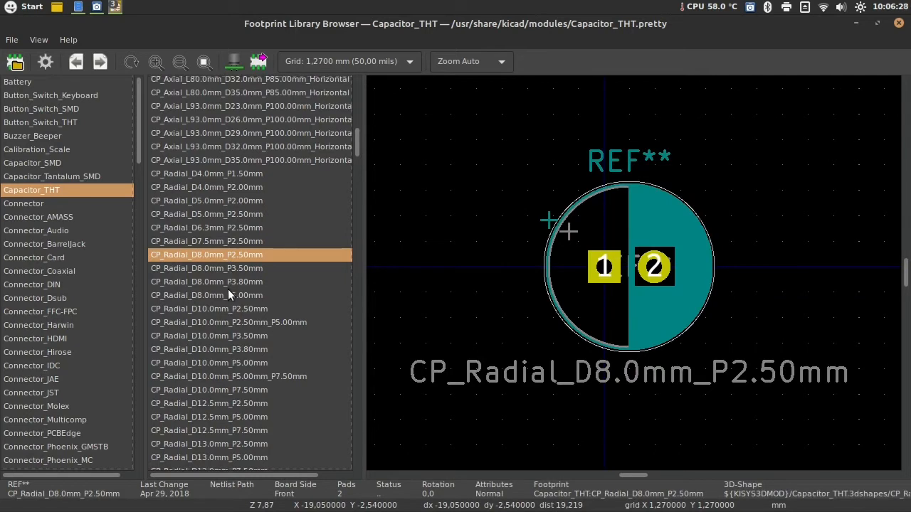
left_click(228, 293)
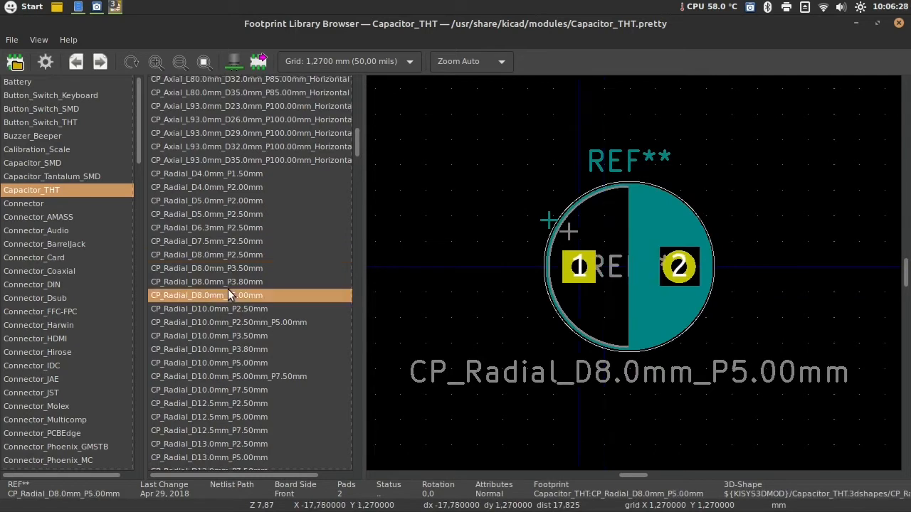
left_click(237, 350)
left_click(249, 430)
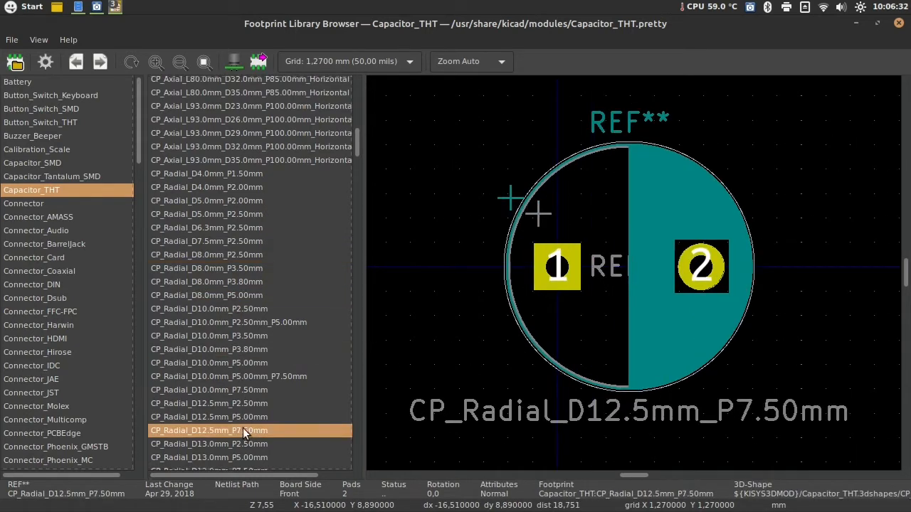
Step: Compare the larger radial footprints and assign CP_Radial_D16.0mm_P7.50mm to the first capacitor
scroll(237, 448, "down", 2)
left_click(233, 388)
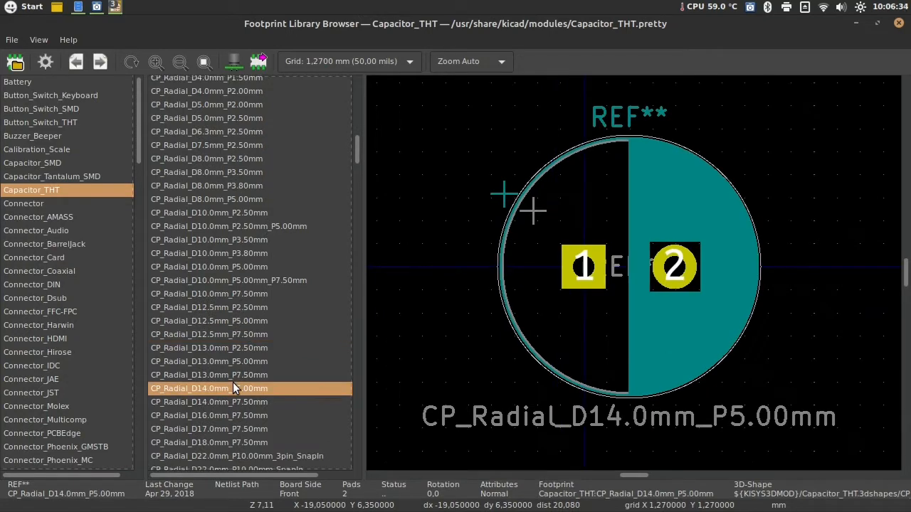
left_click(248, 375)
left_click(258, 390)
left_click(259, 414)
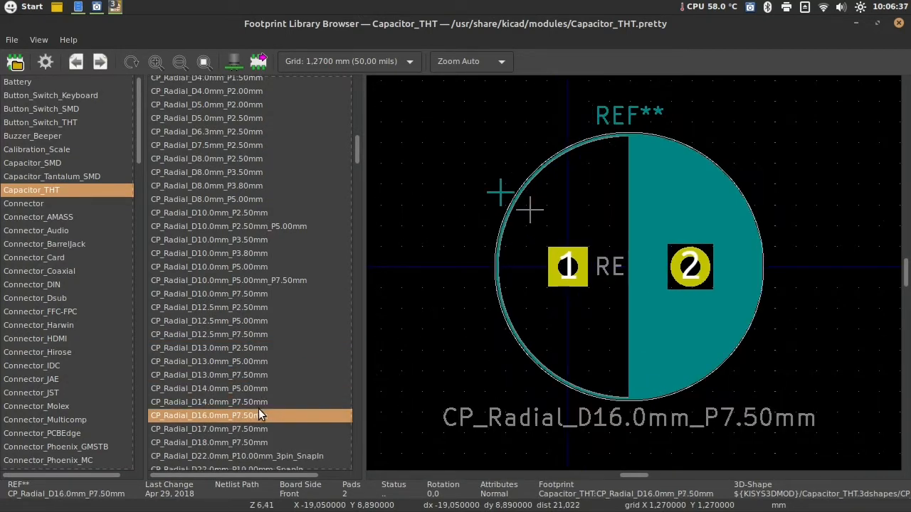
double_click(210, 417)
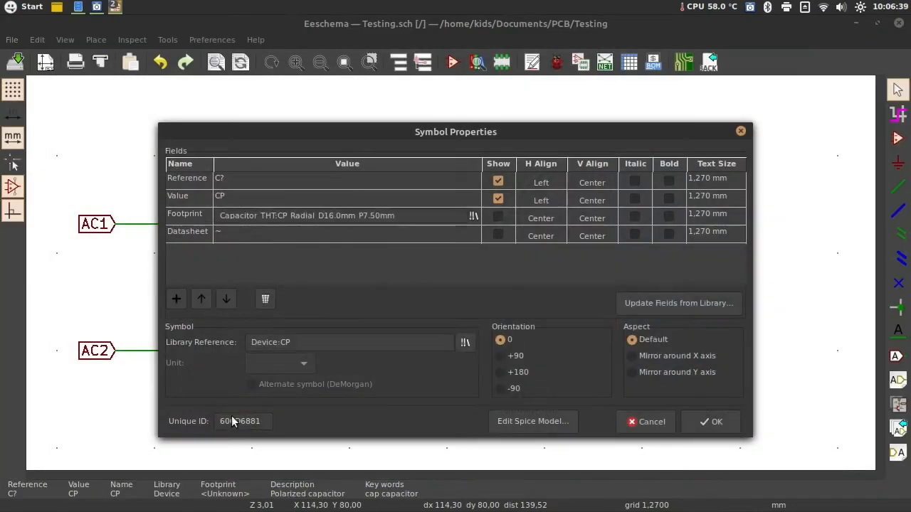
left_click(703, 425)
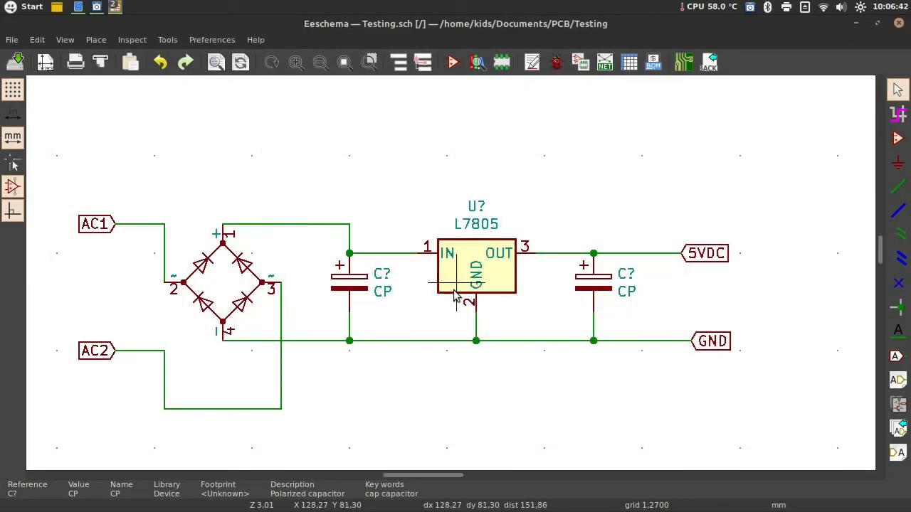
Step: Set the value of the capacitor between the bridge and the L7805 to 1000uF
double_click(361, 281)
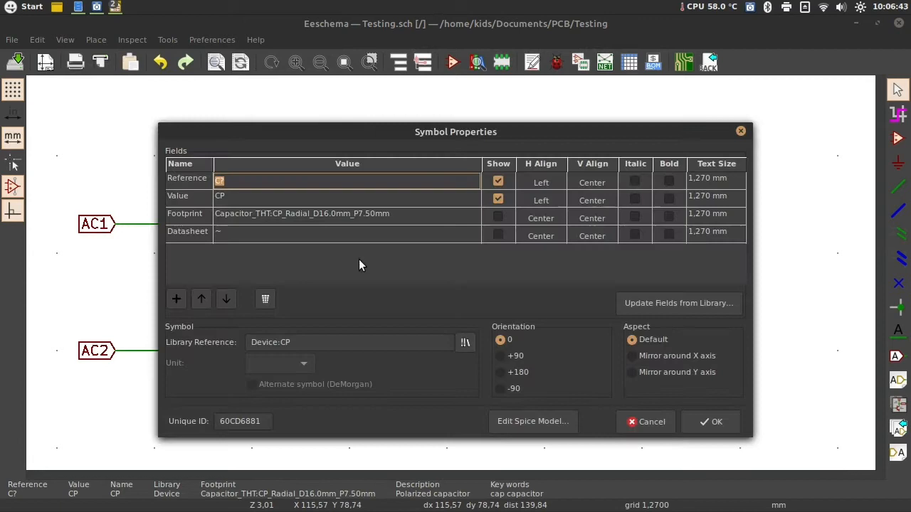
left_click(271, 197)
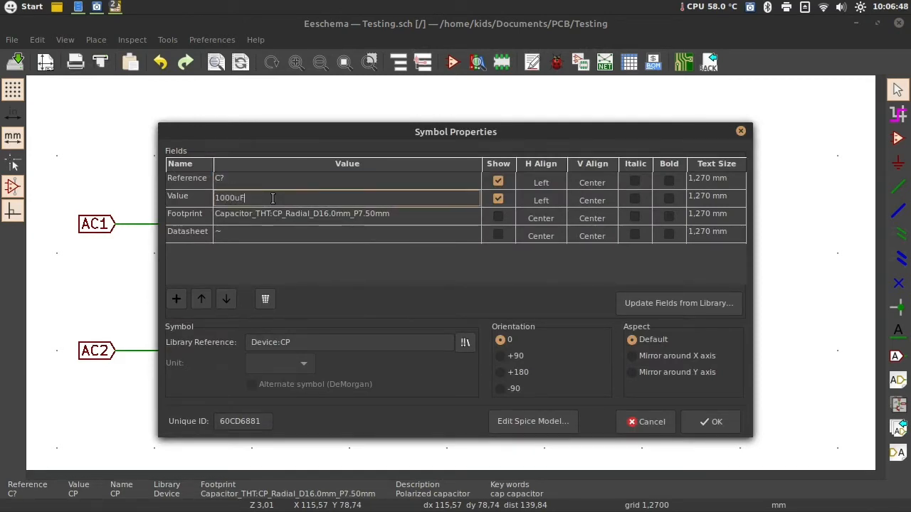
left_click(715, 422)
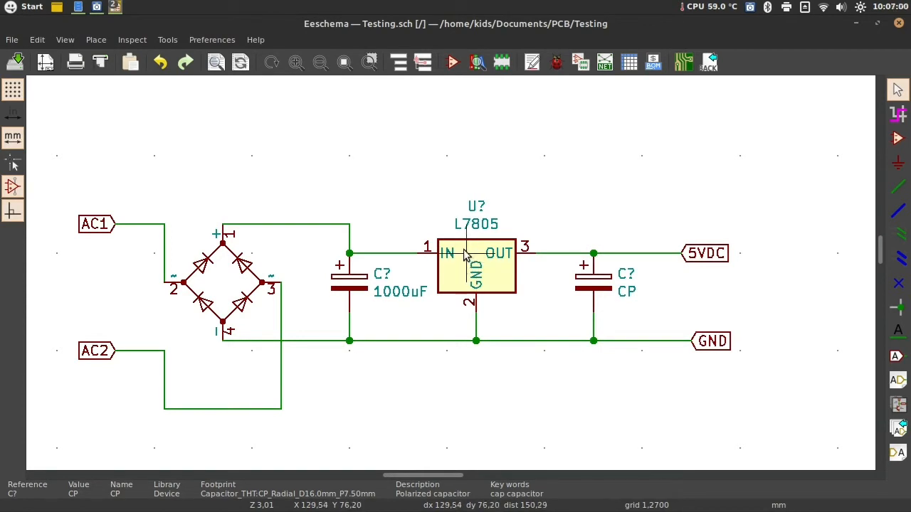
Step: Browse footprints for the L7805 regulator and open the Package_TO_SOT_THT library
double_click(470, 259)
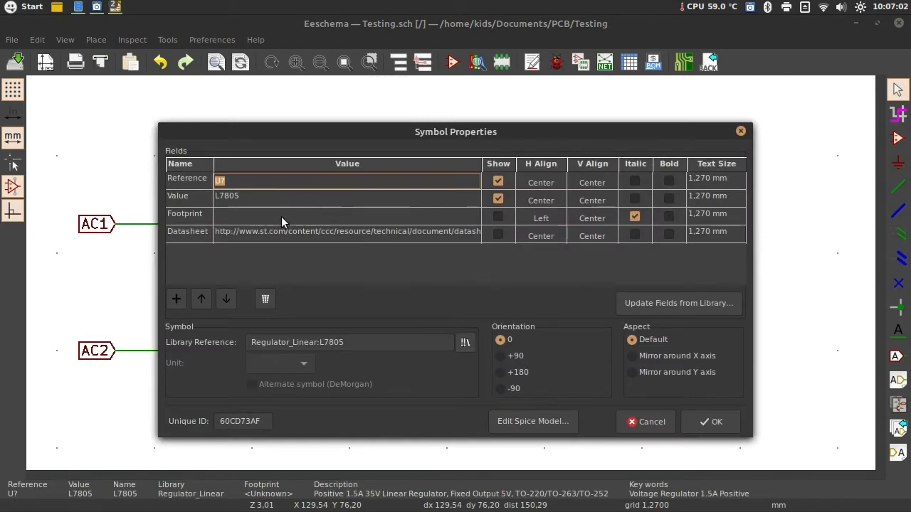
left_click(281, 217)
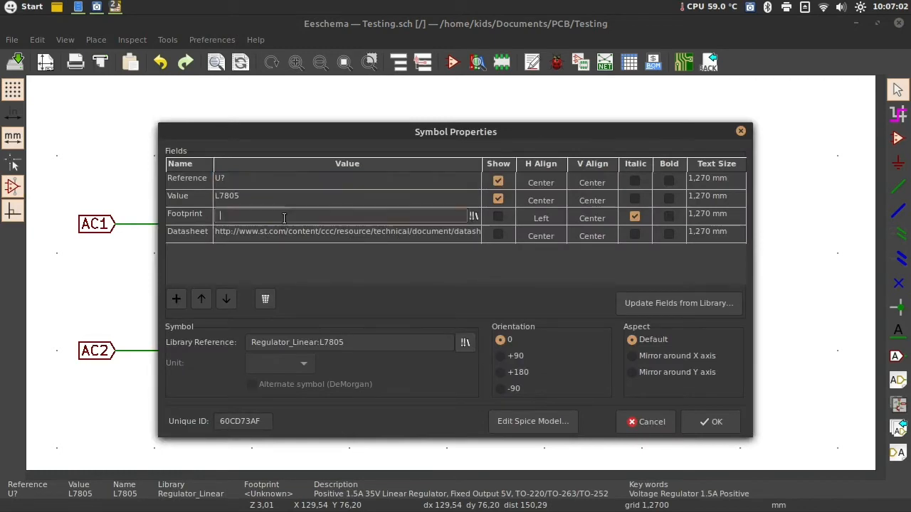
left_click(474, 215)
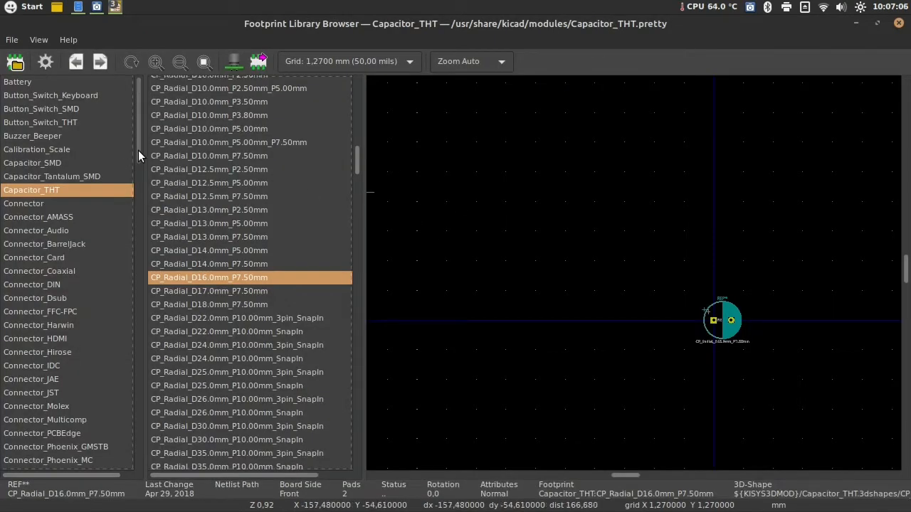
left_click_drag(138, 150, 136, 352)
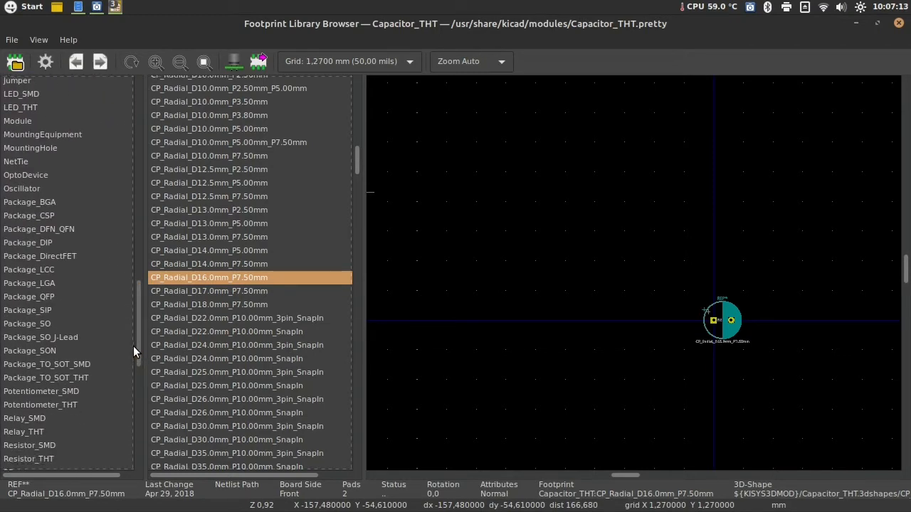
left_click(67, 377)
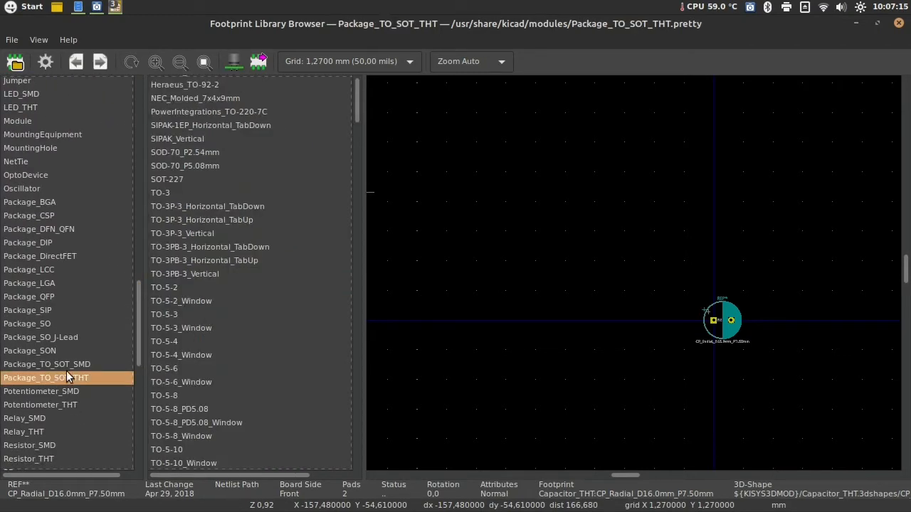
Step: Preview three-pin regulator footprints, comparing TO-5-3_Window with the vertical and horizontal tab-up TO-220-3 packages
left_click(207, 327)
left_click_drag(356, 109, 370, 319)
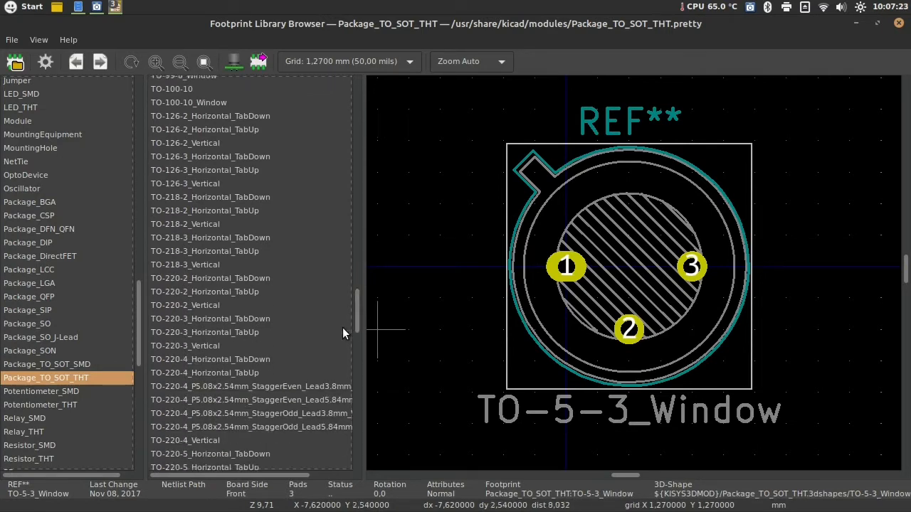
left_click(201, 345)
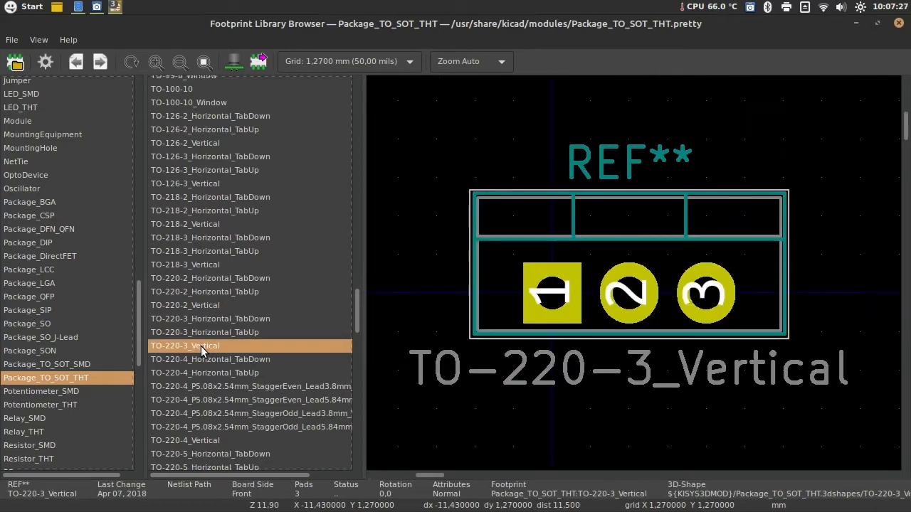
left_click(190, 332)
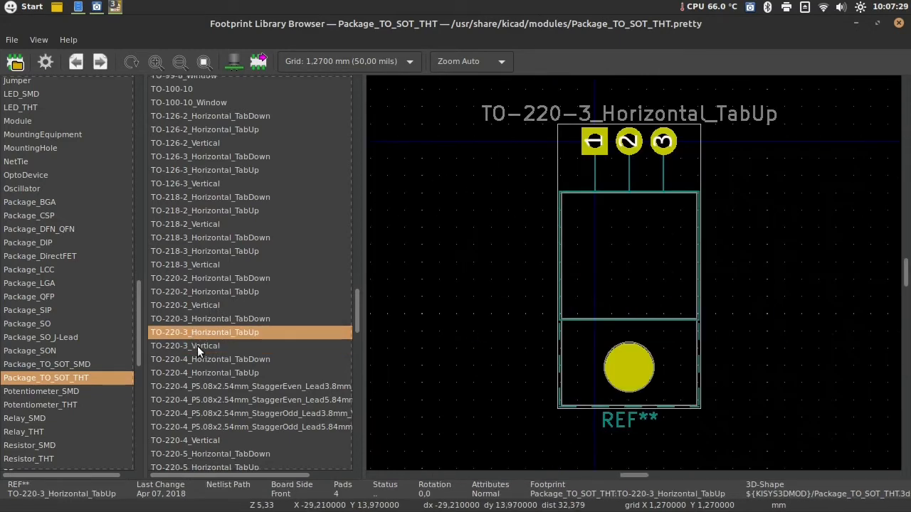
left_click(197, 346)
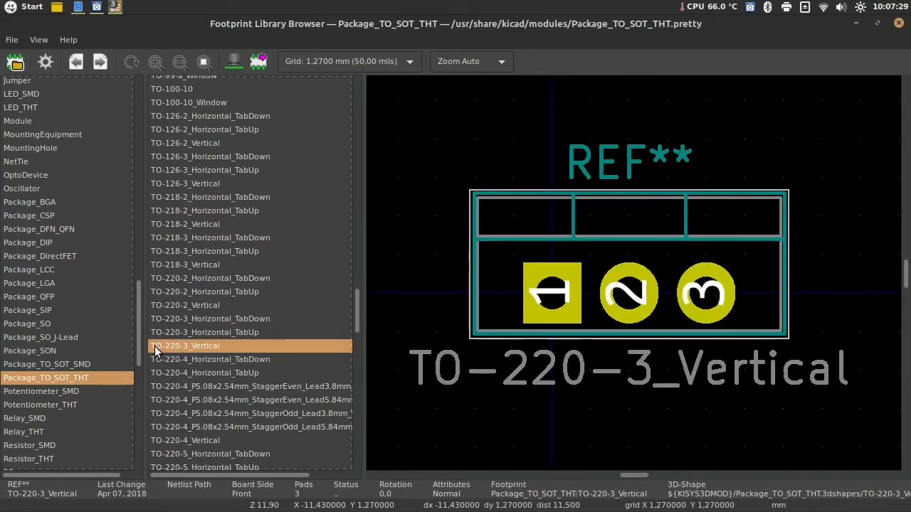
Step: Compare the four-pin TO-220 footprints, including the horizontal tab-up, tab-down and staggered-lead variants
left_click(225, 370)
left_click(215, 359)
left_click(216, 372)
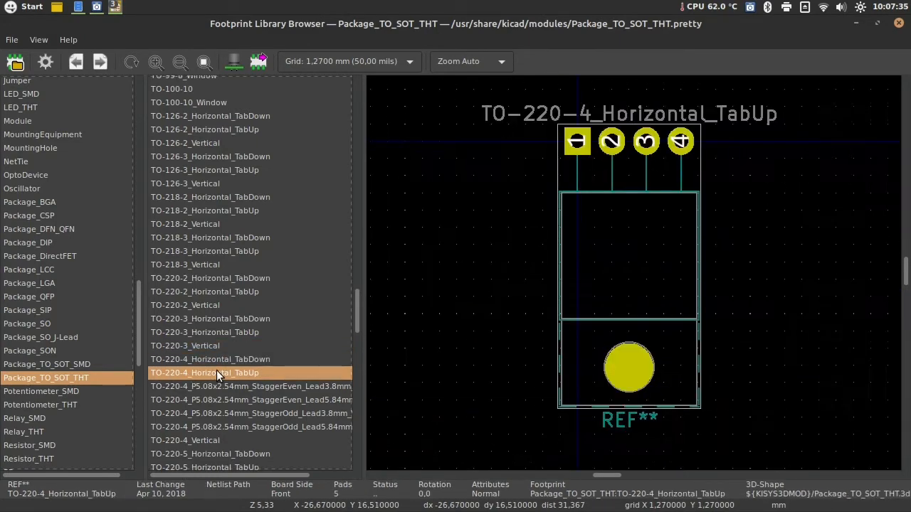
left_click(210, 359)
left_click(222, 385)
left_click(198, 398)
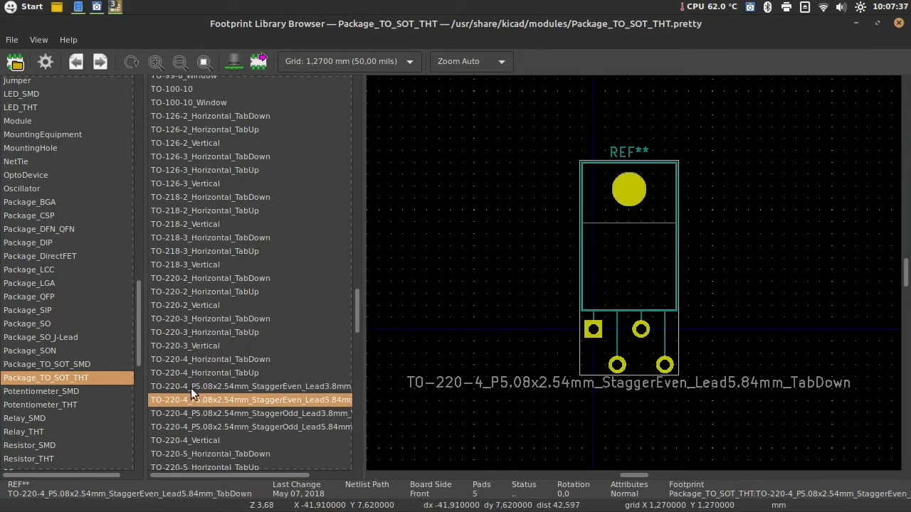
left_click(191, 387)
left_click(194, 371)
left_click(195, 364)
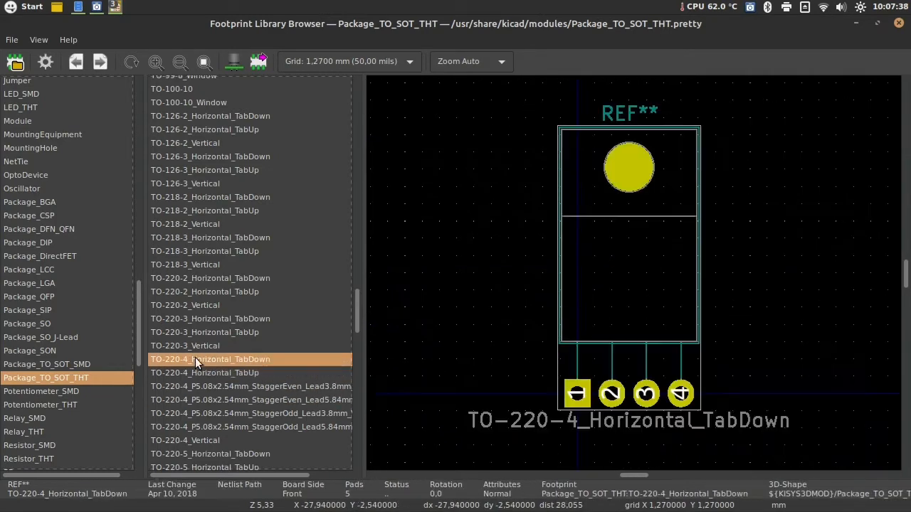
left_click(225, 384)
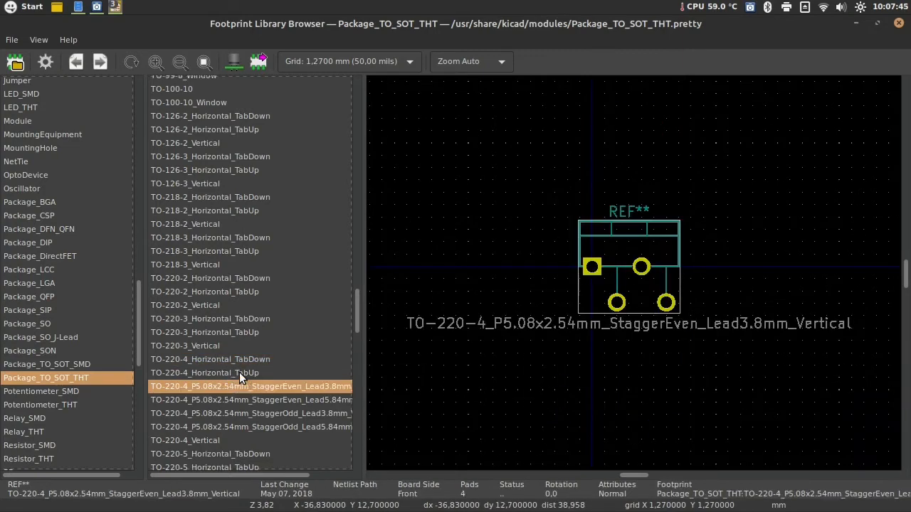
left_click(231, 375)
left_click(230, 360)
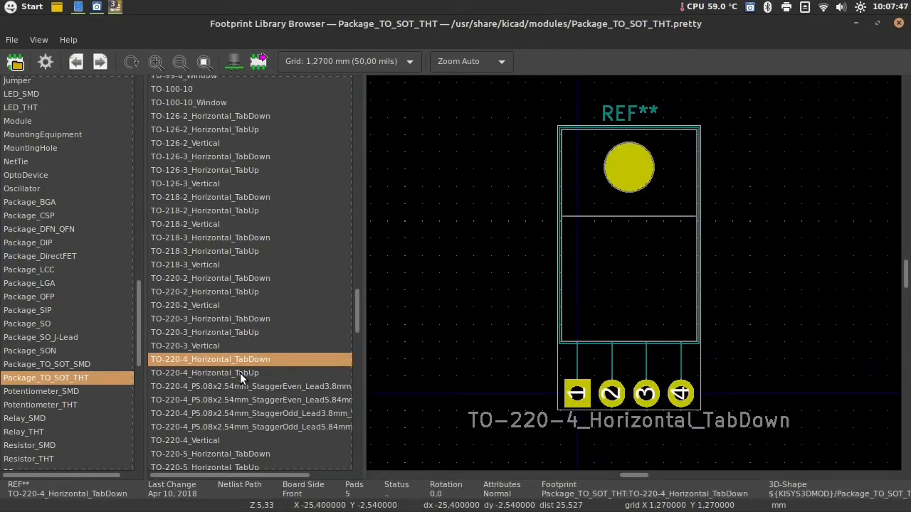
left_click(231, 372)
left_click(228, 363)
Step: Assign the TO-220-3_Vertical footprint to the L7805 regulator
left_click(216, 348)
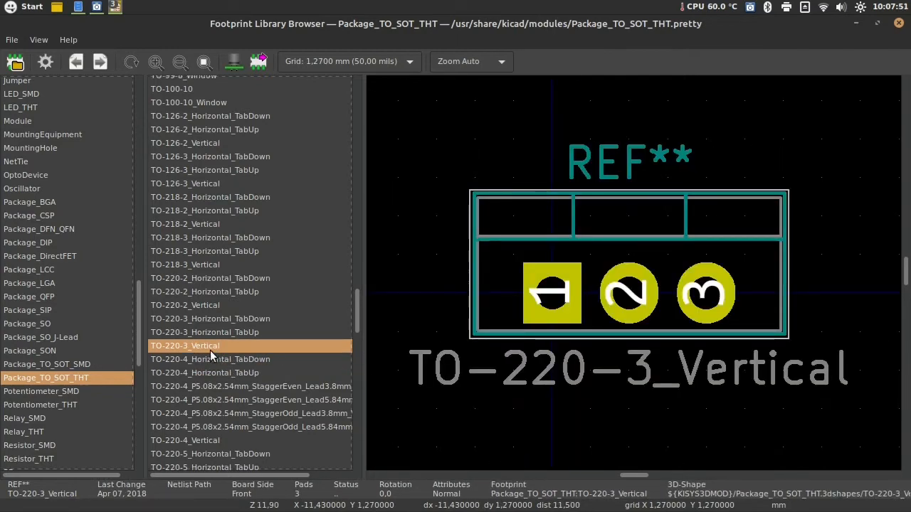
double_click(206, 347)
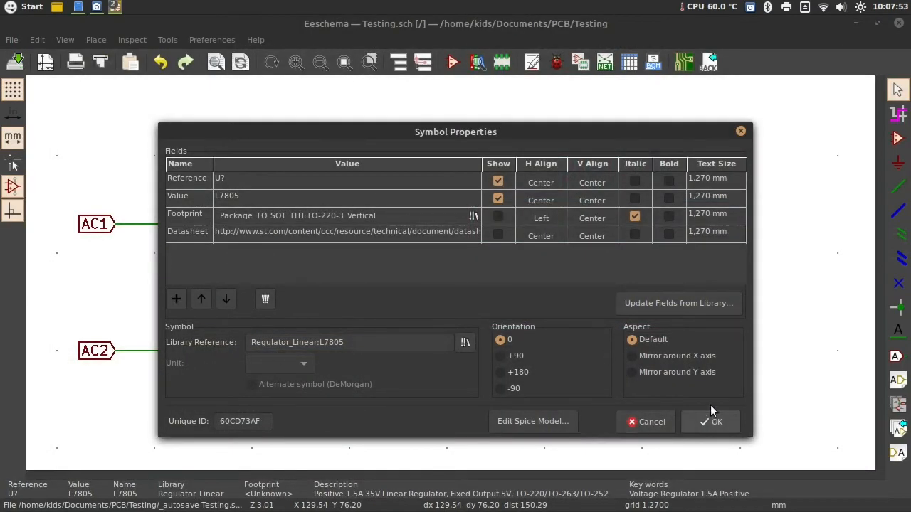
left_click(718, 424)
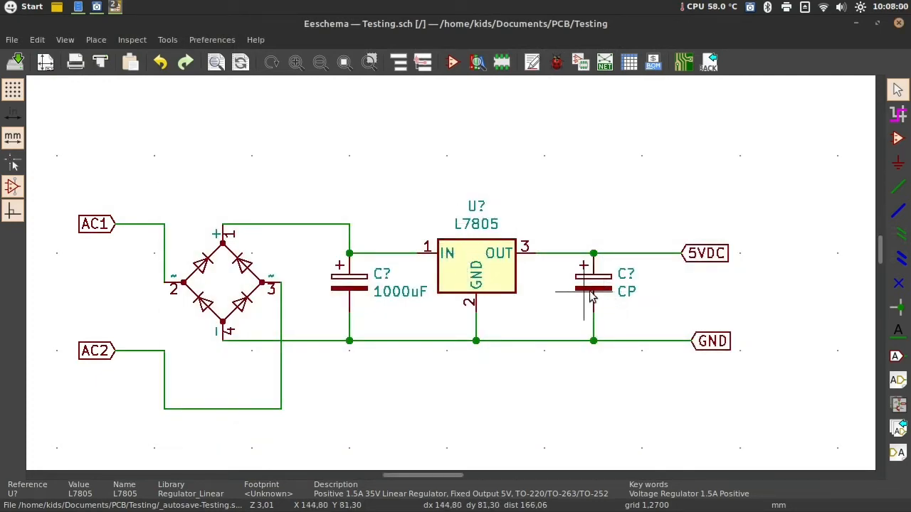
Step: Browse footprints for the output capacitor after the L7805 and open the Capacitor_THT library
left_click(596, 295)
left_click(596, 295)
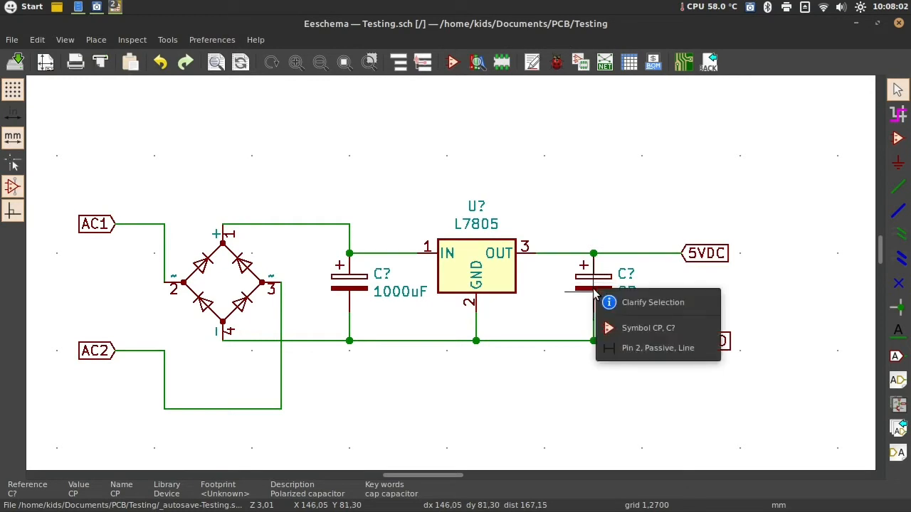
left_click(595, 273)
left_click(637, 308)
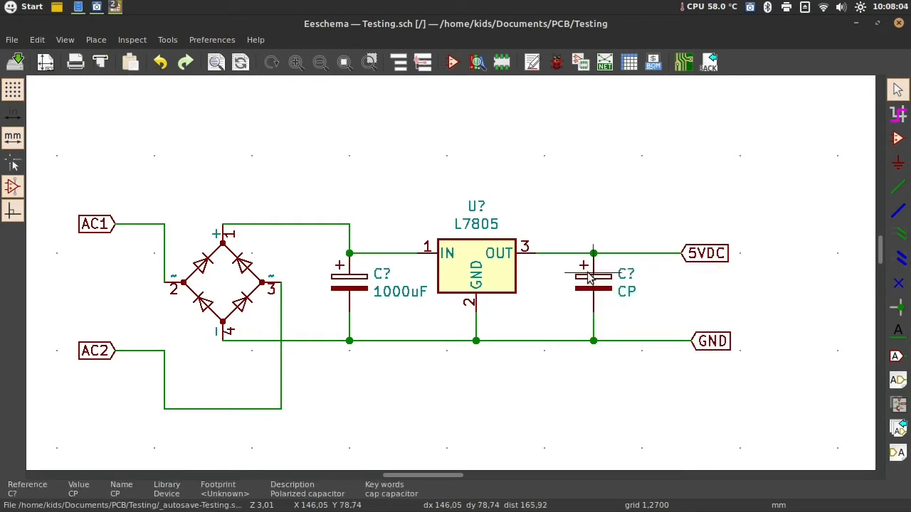
double_click(591, 277)
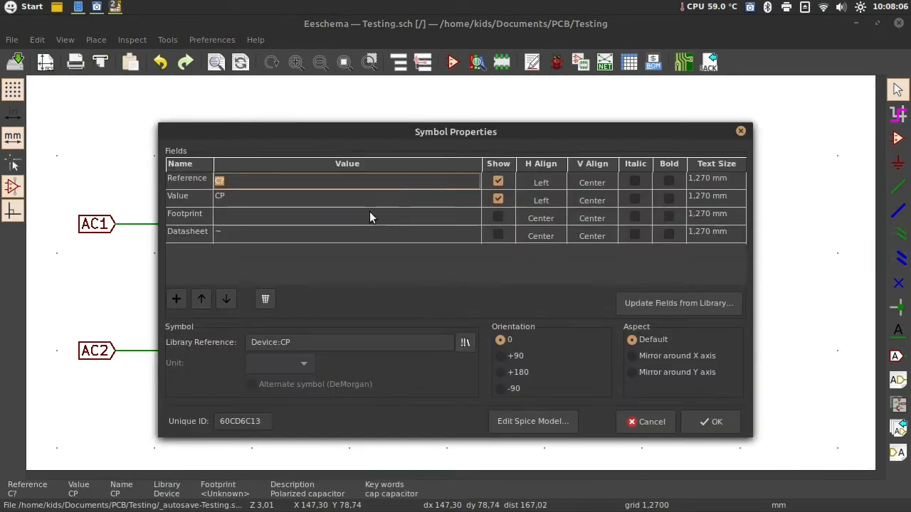
left_click(395, 217)
left_click(473, 215)
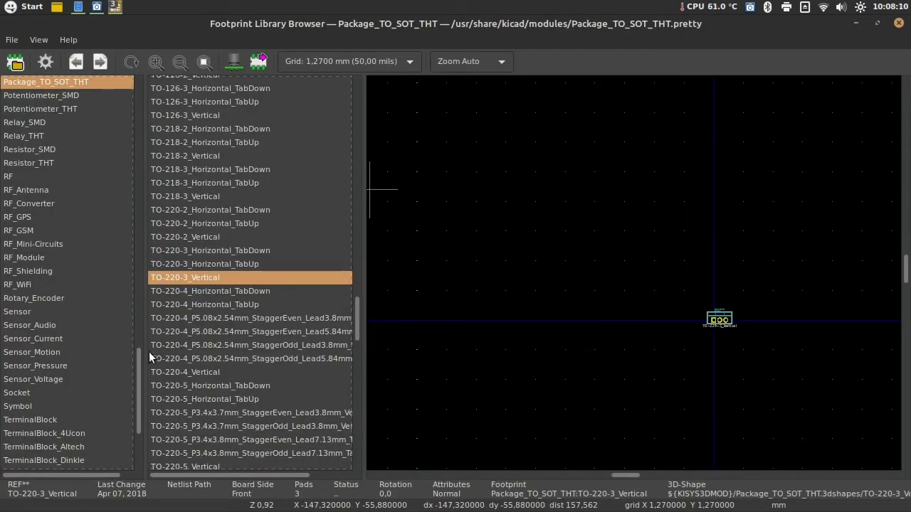
left_click_drag(136, 390, 141, 119)
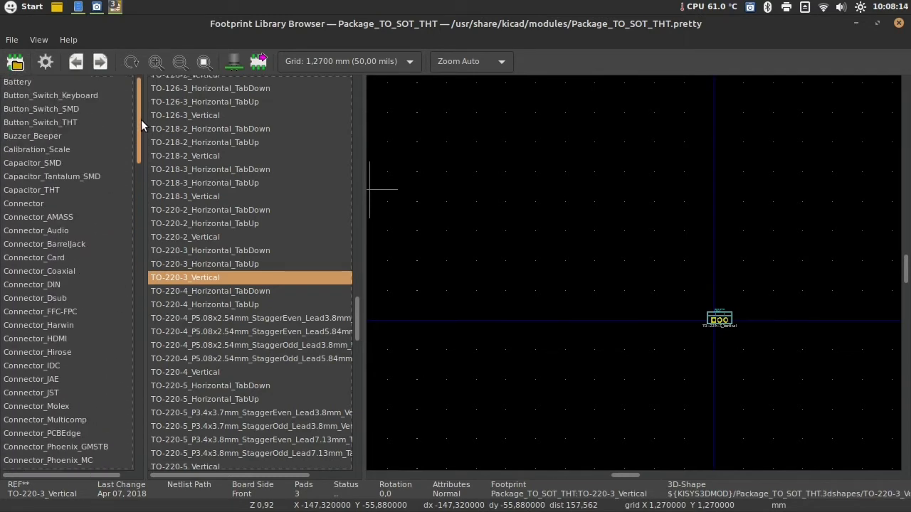
left_click(46, 188)
Step: Preview polarized capacitor footprints, from an axial type to radial ones of 7.5 and 8 mm diameter with different pin pitches
left_click(227, 153)
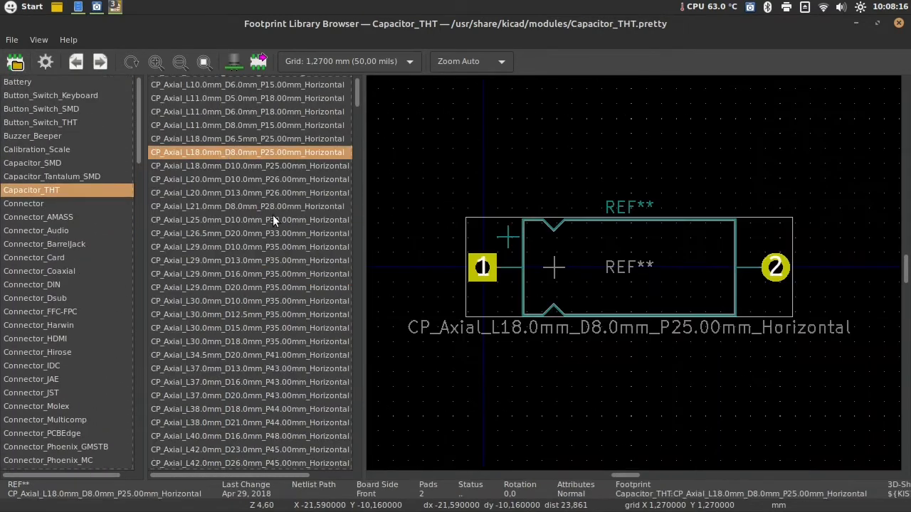
left_click_drag(357, 95, 366, 148)
left_click(280, 222)
left_click(259, 236)
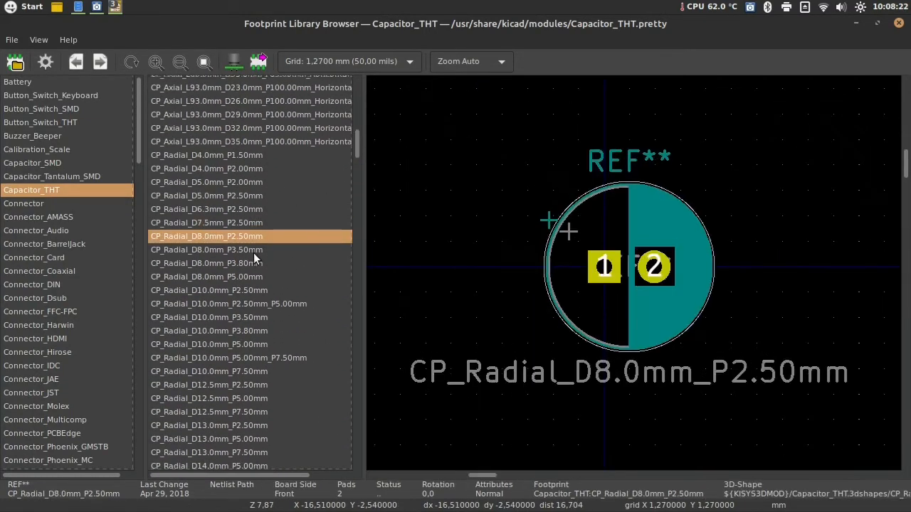
left_click(247, 251)
left_click(236, 237)
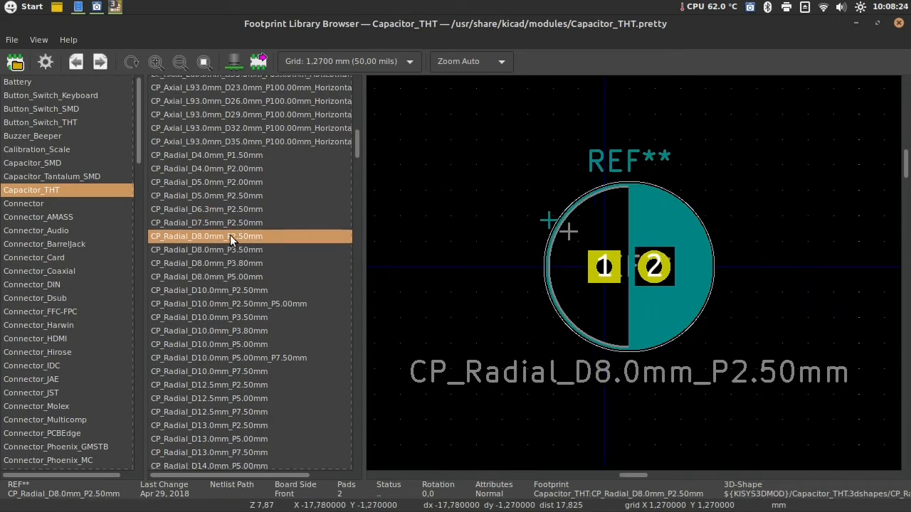
left_click(215, 251)
left_click(224, 261)
Step: Assign CP_Radial_D8.0mm_P3.50mm to the output capacitor and set its value to 220uF
left_click(234, 252)
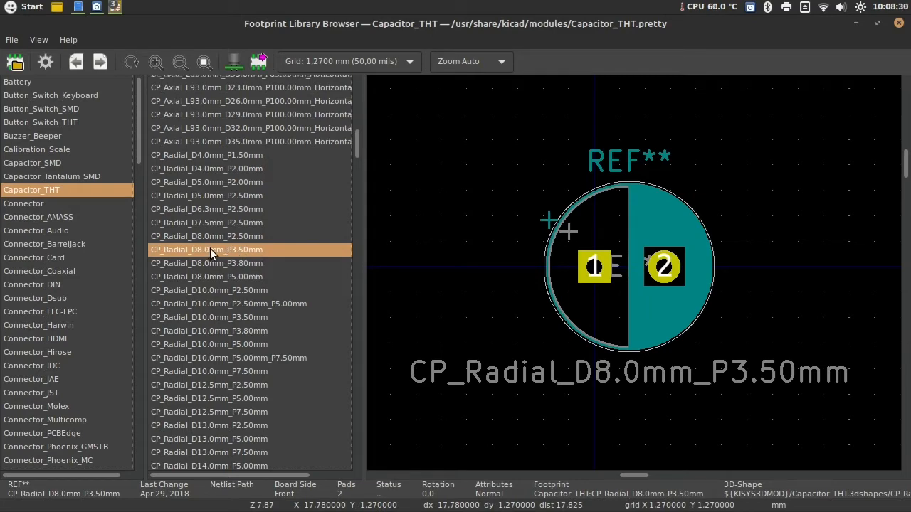
double_click(218, 251)
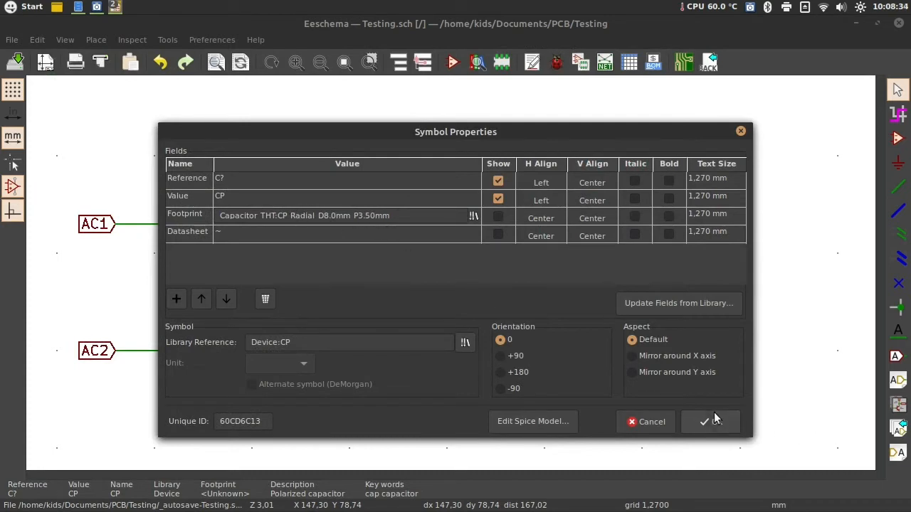
left_click(284, 197)
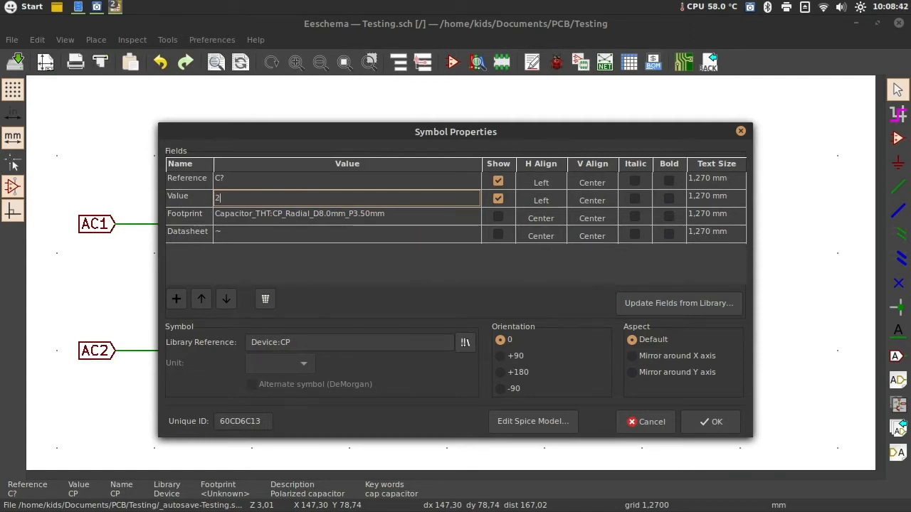
type("220uF")
left_click(717, 423)
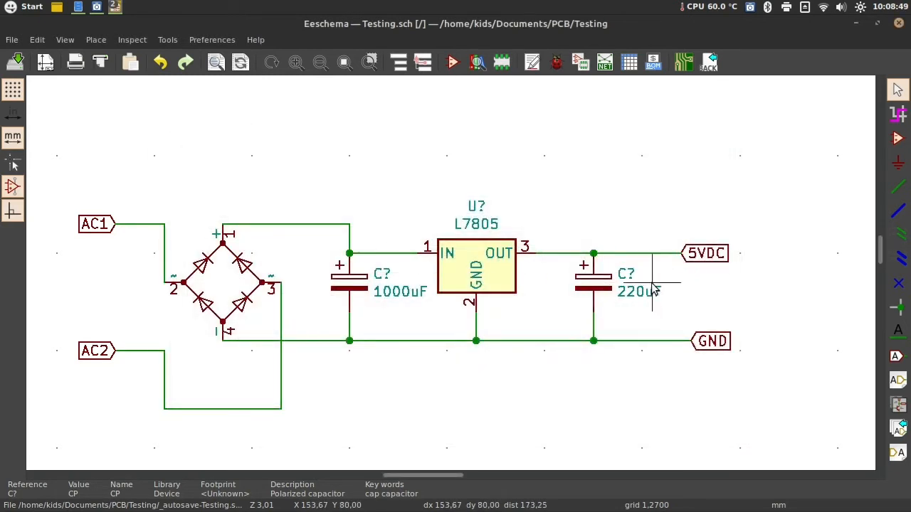
Step: Hide the reference texts of both capacitors and the L7805 on the schematic
key("e")
left_click(297, 245)
left_click(590, 357)
key("e")
left_click(295, 246)
left_click(591, 359)
key("e")
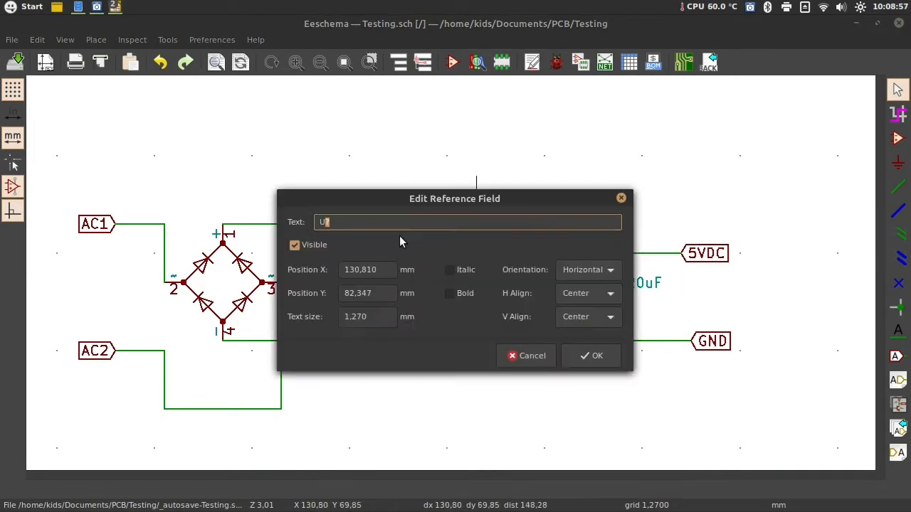
left_click(296, 246)
left_click(591, 357)
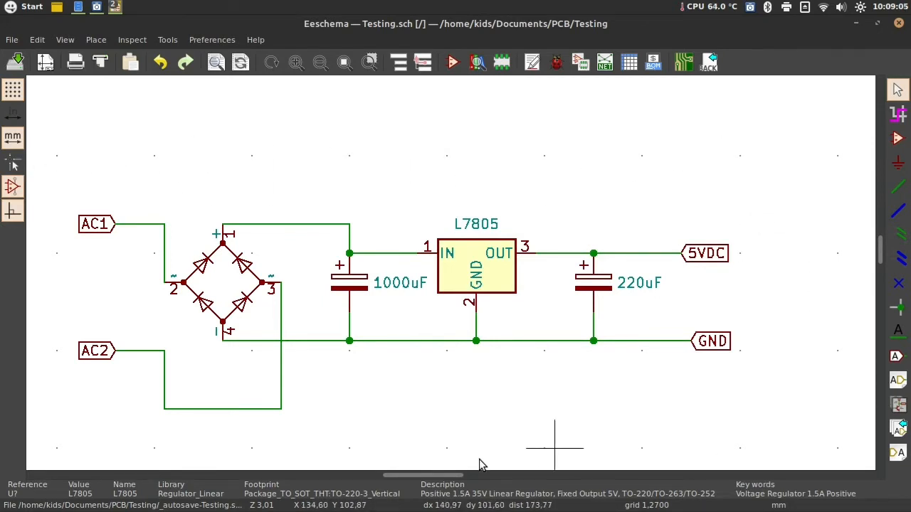
left_click_drag(396, 478, 388, 480)
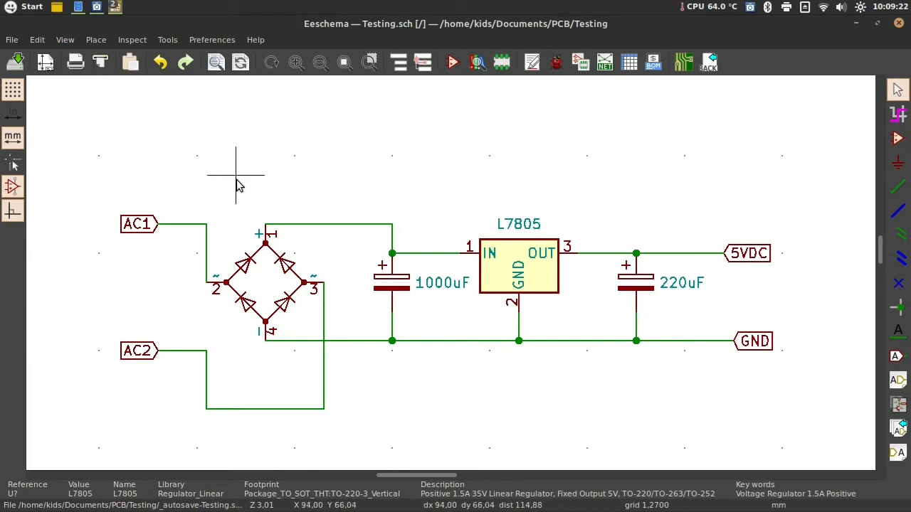
Step: Clear the footprint assigned to the 220uF capacitor in its symbol properties
double_click(642, 281)
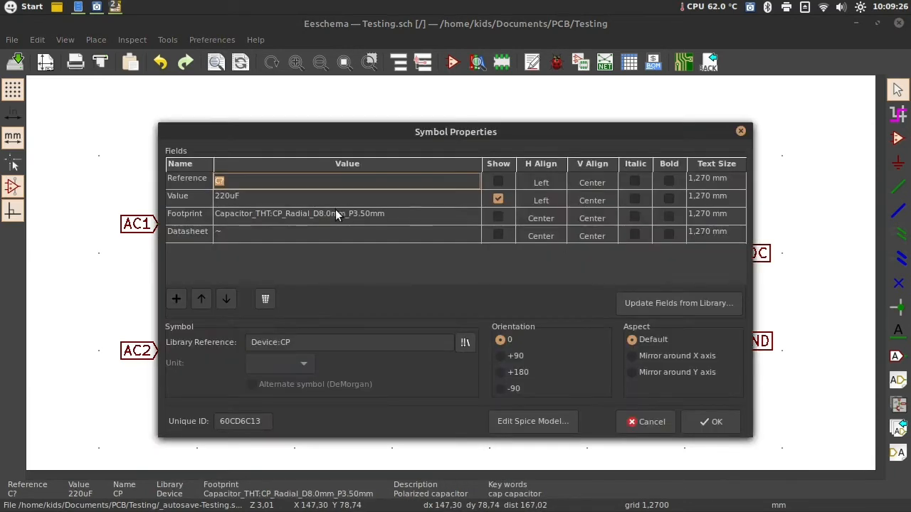
left_click(417, 219)
key("BackSpace")
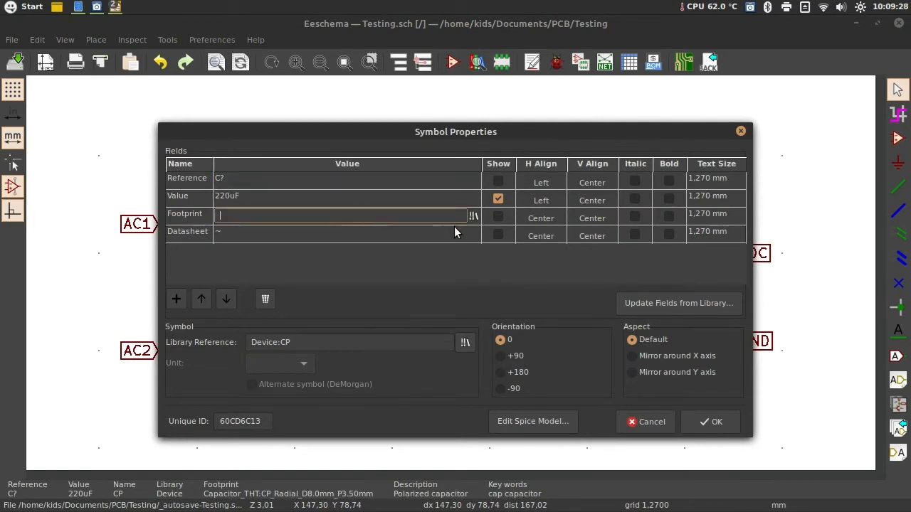
left_click(706, 421)
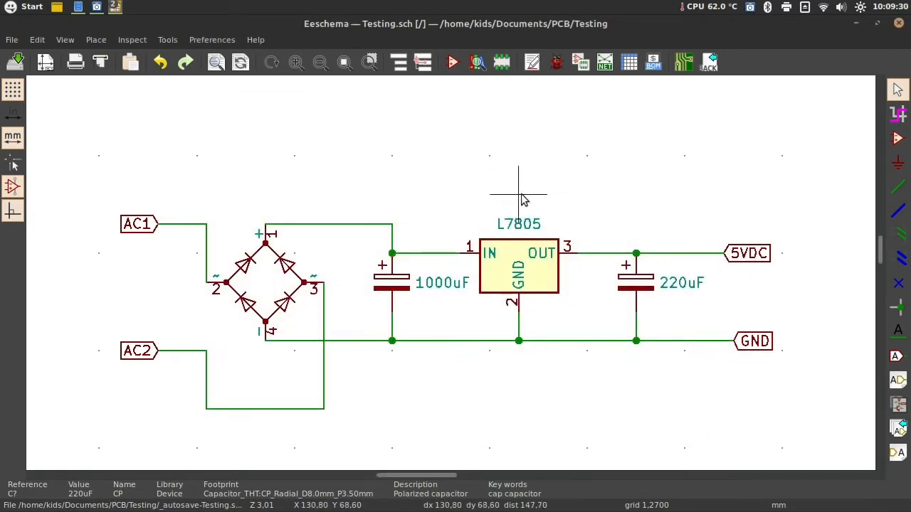
Step: Open the board in Pcbnew, annotate the schematic for the board update, and close the update without applying it
left_click(685, 64)
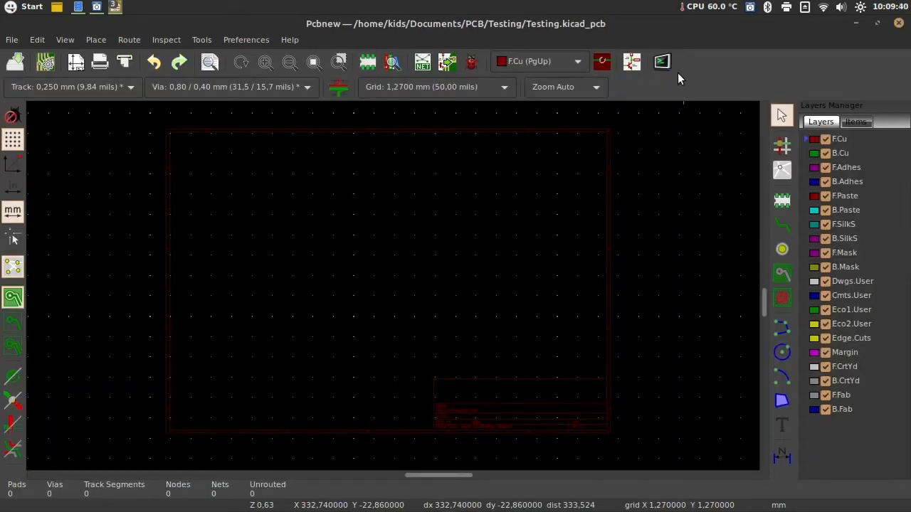
left_click(447, 66)
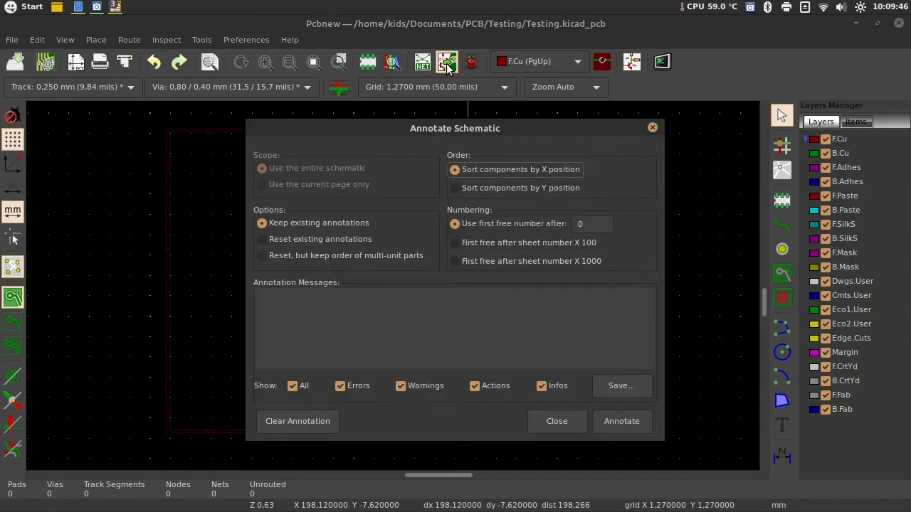
left_click(630, 426)
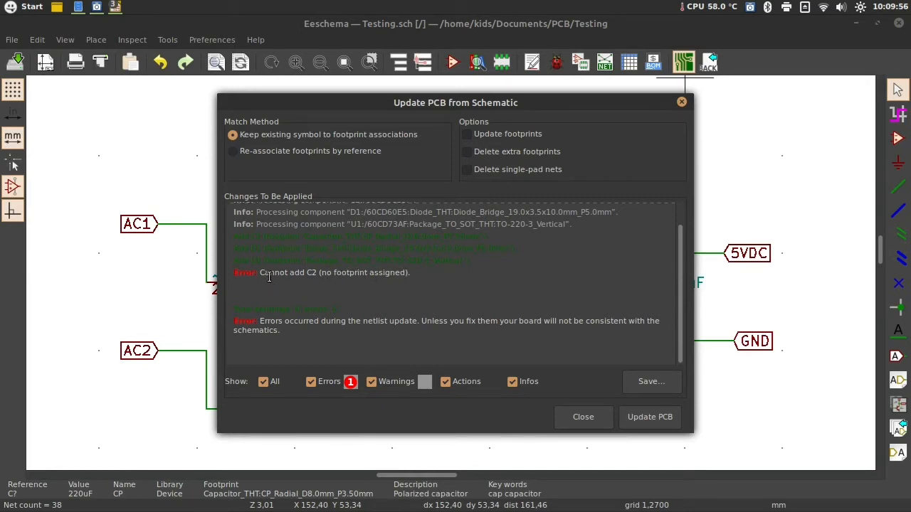
left_click_drag(269, 277, 351, 277)
left_click(393, 277)
left_click(591, 419)
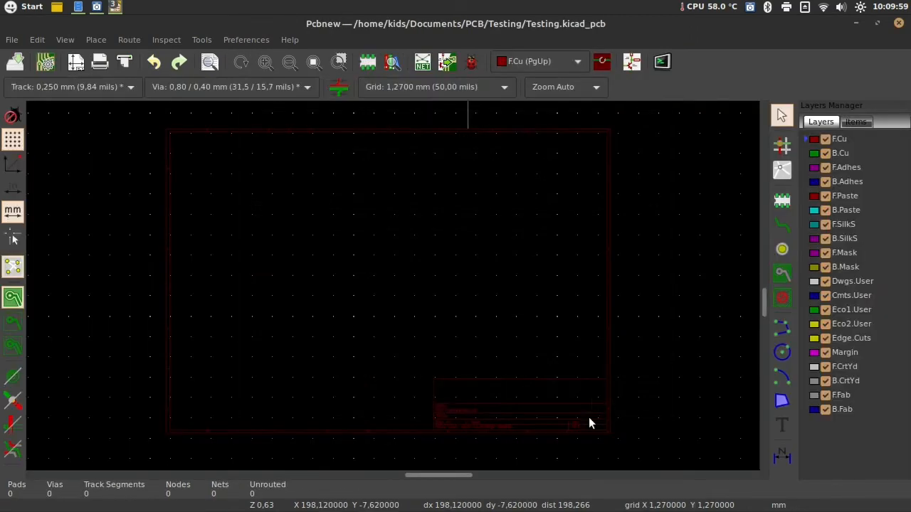
Step: Return to the schematic and assign the Capacitor_THT footprint CP_Radial_D8.0mm_P3.50mm to the 220uF capacitor
left_click(634, 68)
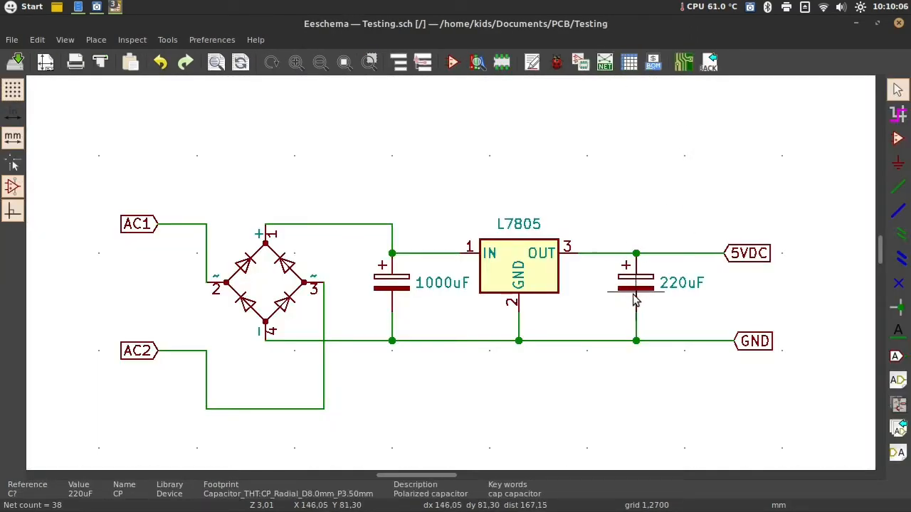
left_click(635, 300)
left_click(646, 324)
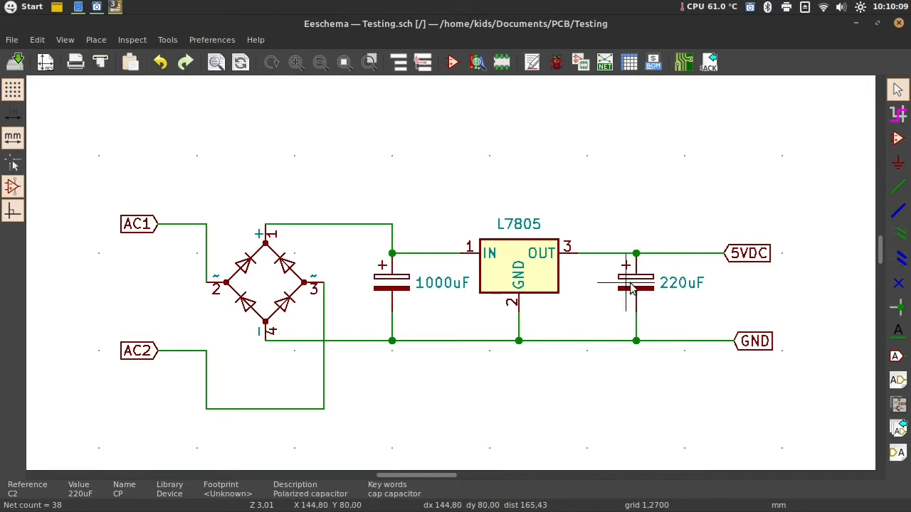
left_click(632, 288)
left_click(651, 325)
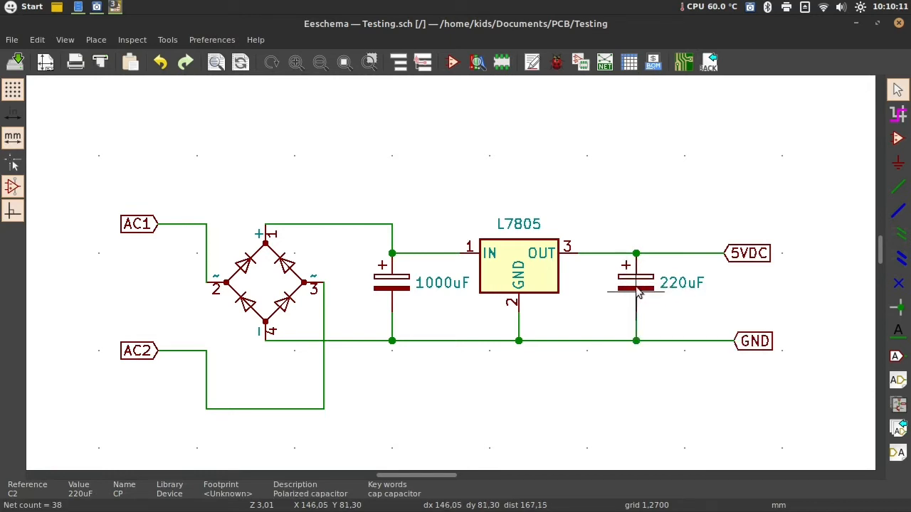
double_click(636, 283)
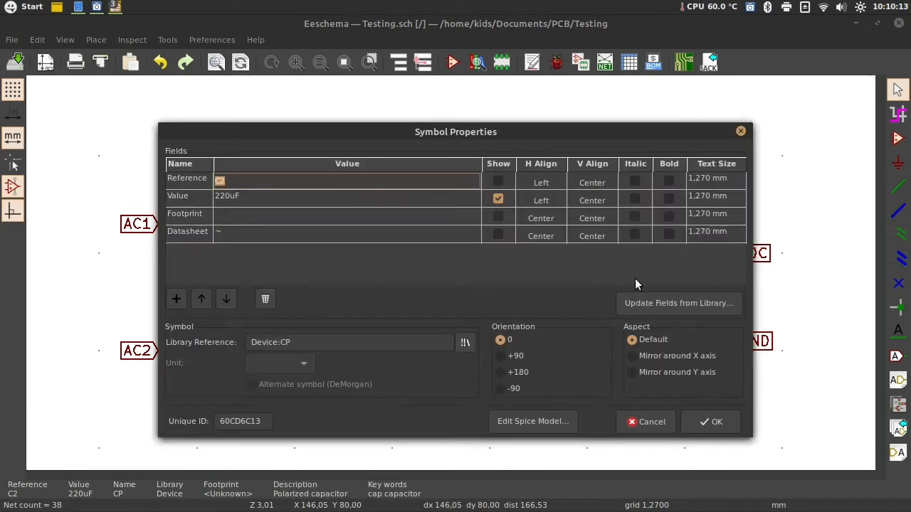
left_click(299, 215)
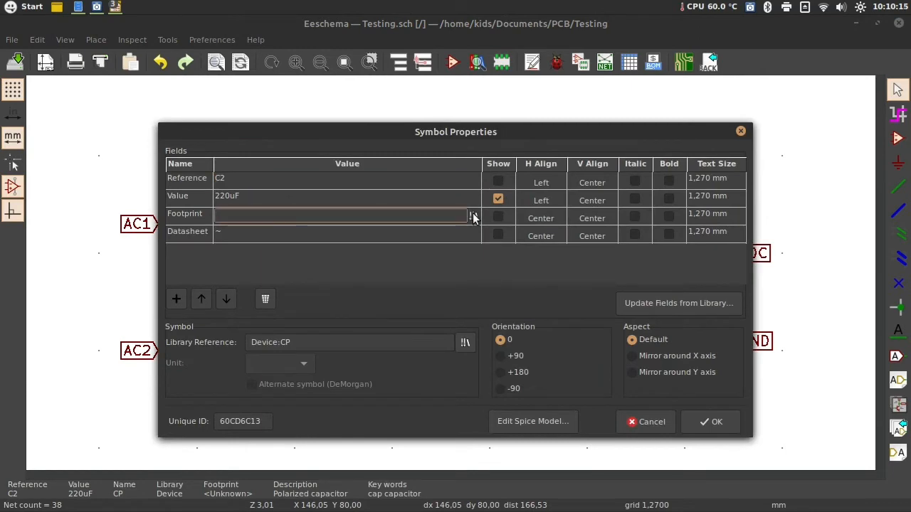
left_click(471, 216)
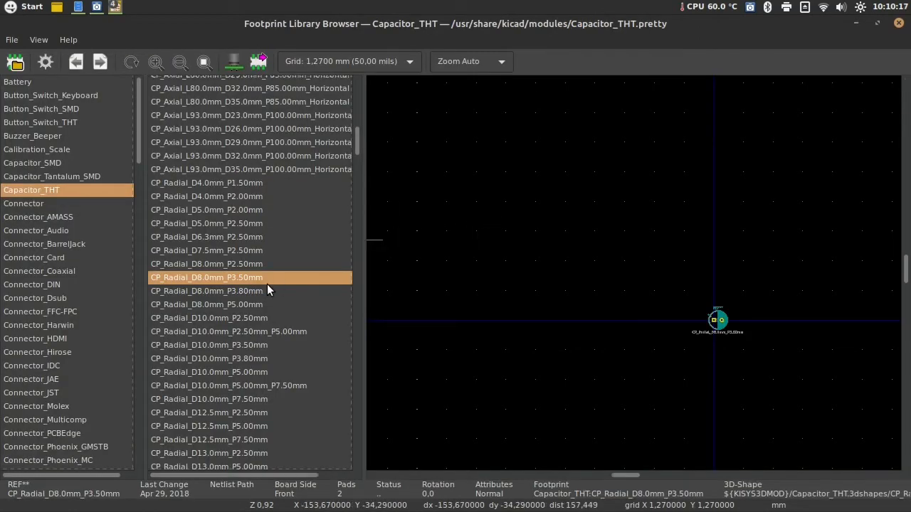
double_click(233, 278)
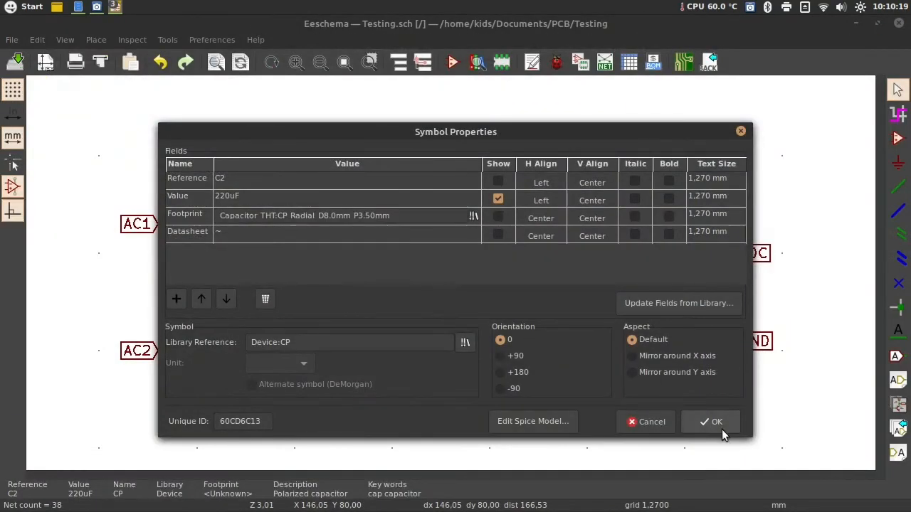
left_click(707, 480)
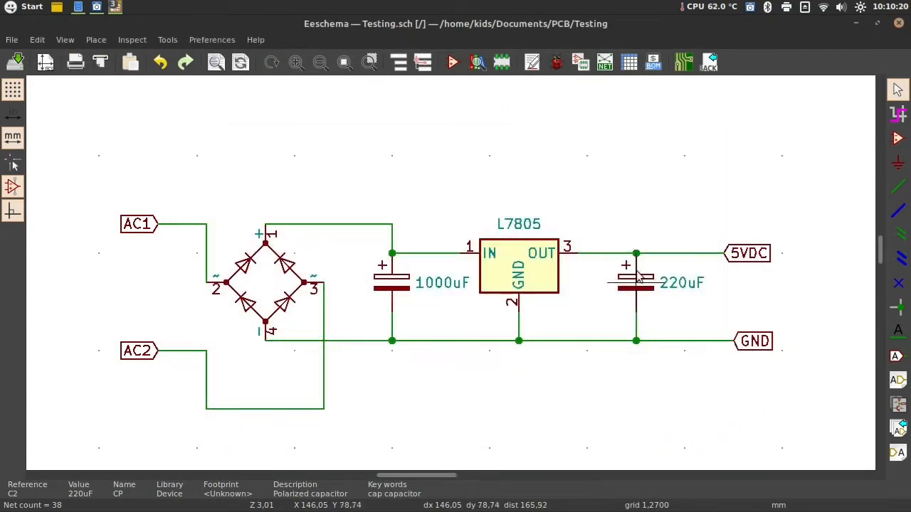
Step: Update the PCB from the schematic and place the imported footprints in the upper half of the board sheet
left_click(683, 64)
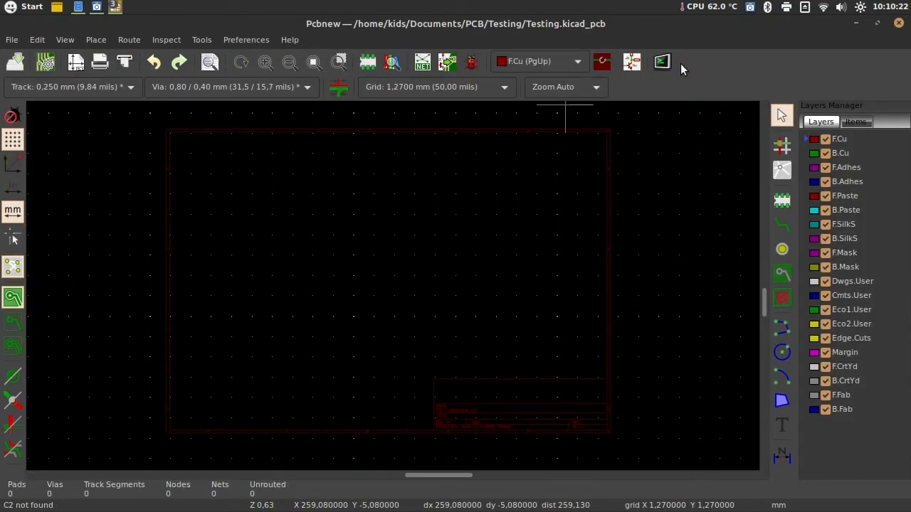
left_click(447, 64)
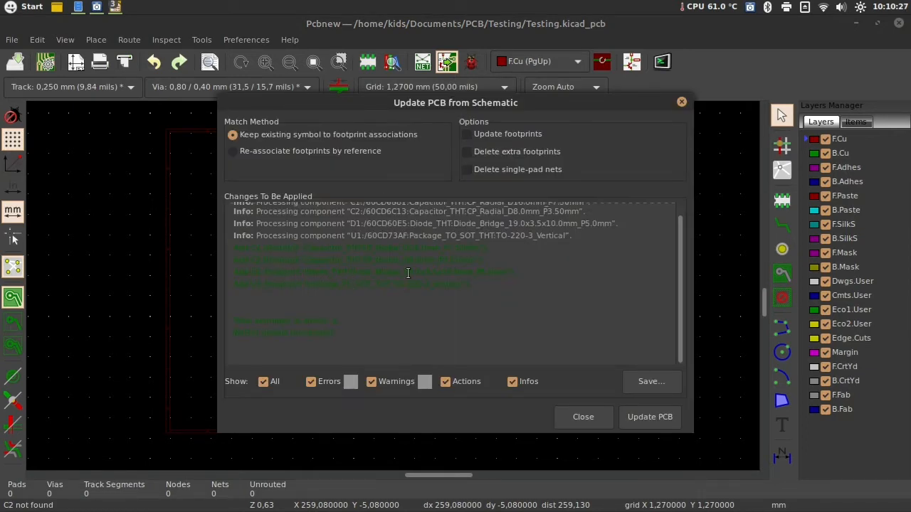
left_click(646, 417)
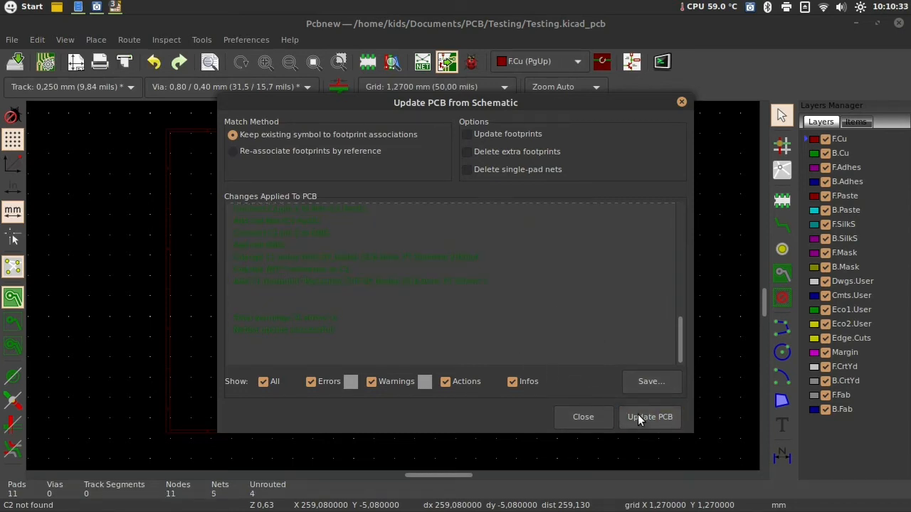
left_click(579, 418)
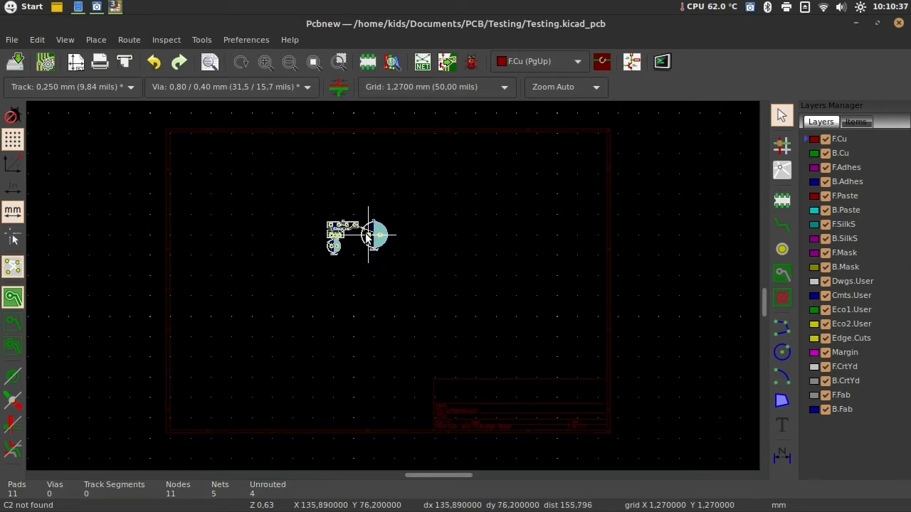
left_click(361, 227)
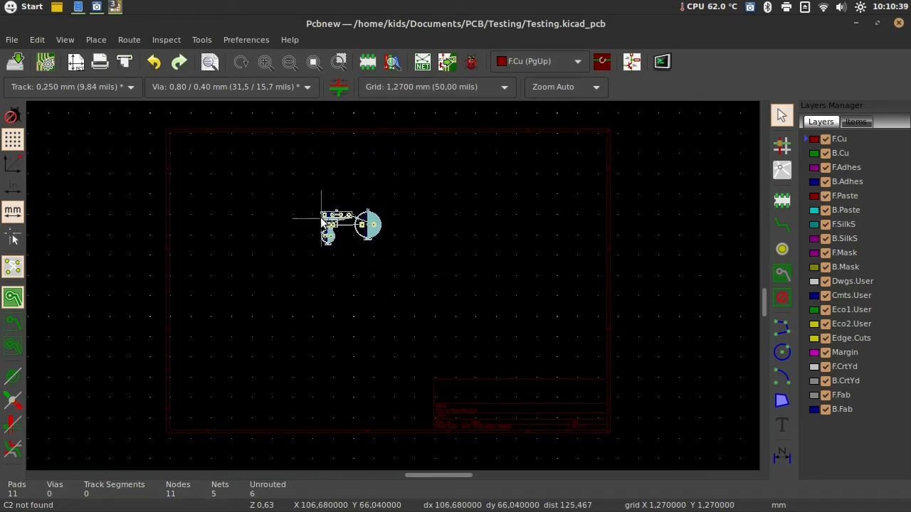
Step: Examine the imported footprints, their pad net names and the unrouted connections between them at several magnifications
scroll(327, 218, "up", 2)
scroll(473, 318, "down", 2)
scroll(369, 293, "up", 5)
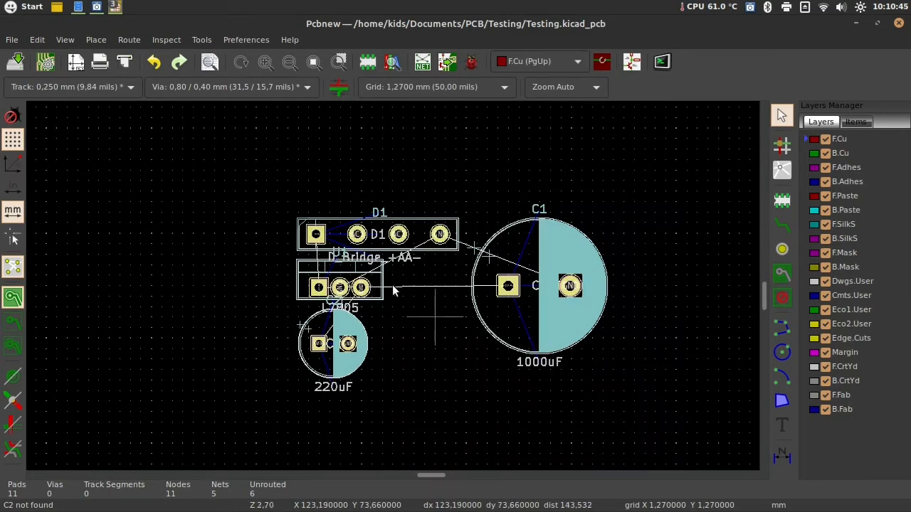
scroll(392, 287, "down", 2)
scroll(392, 287, "up", 1)
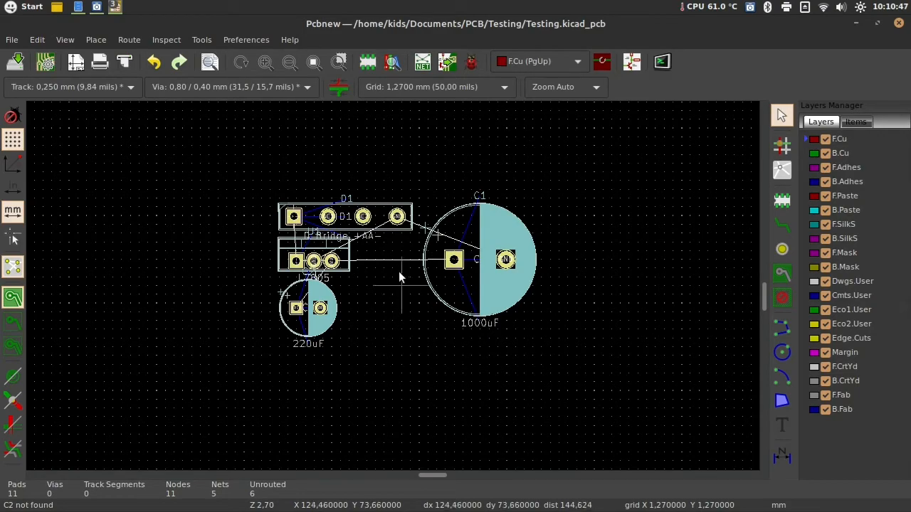
scroll(392, 285, "down", 1)
scroll(392, 285, "up", 1)
scroll(392, 285, "up", 2)
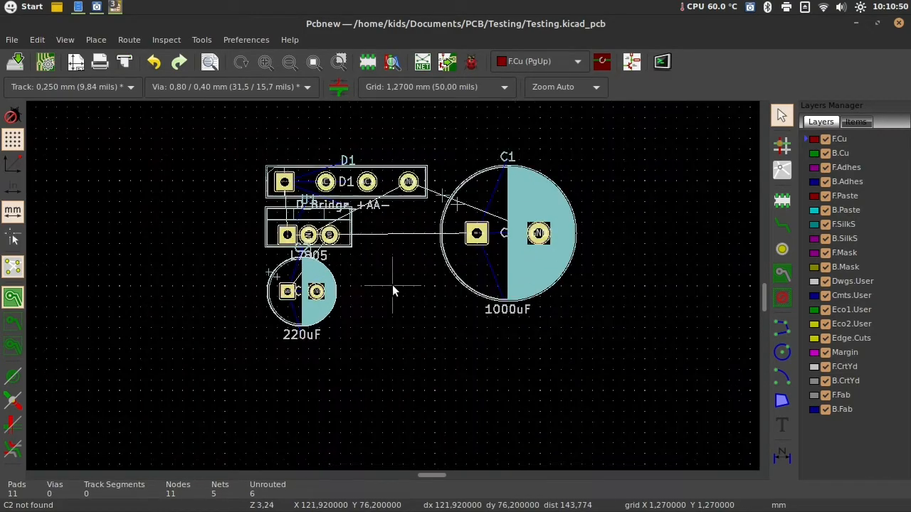
scroll(392, 285, "down", 1)
scroll(392, 291, "down", 2)
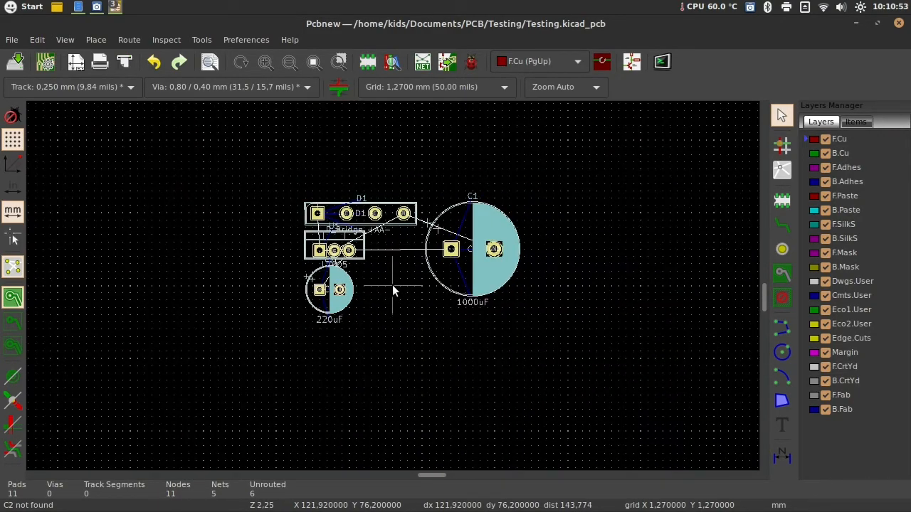
scroll(392, 290, "up", 3)
scroll(392, 291, "down", 2)
scroll(392, 290, "up", 1)
scroll(392, 290, "up", 2)
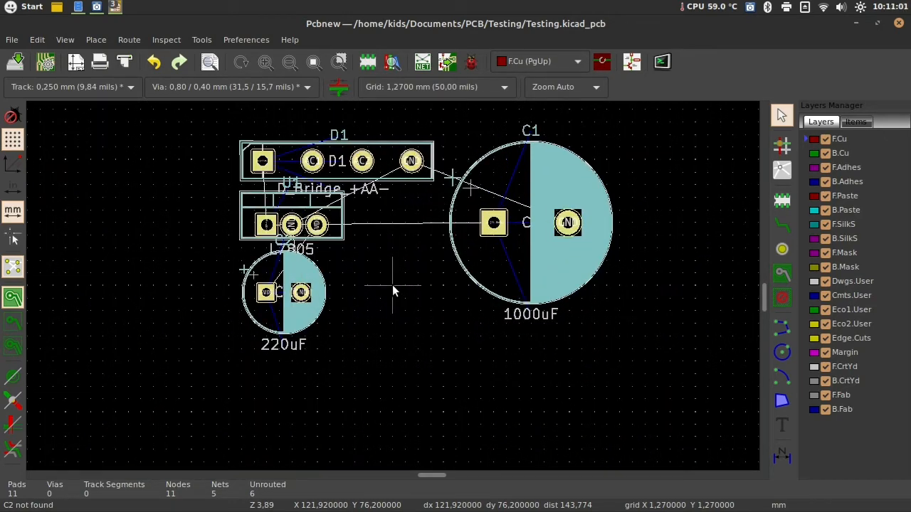
scroll(392, 290, "down", 1)
scroll(392, 290, "up", 2)
scroll(392, 290, "up", 2)
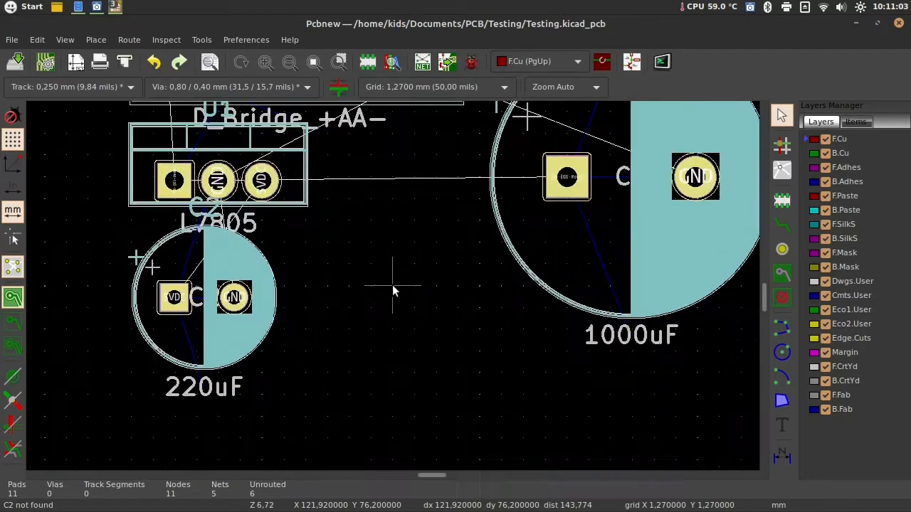
Step: Rotate bridge D1 by 90° and place it left of the other footprints, then move the L7805 just above and left of C1
scroll(392, 287, "down", 3)
left_click_drag(765, 304, 766, 306)
left_click(280, 129)
left_click_drag(330, 136, 90, 243)
key("r")
left_click_drag(300, 206, 401, 118)
Step: Move capacitor C2 between the diode bridge and the L7805 and rotate it to 270°
left_click_drag(266, 301, 217, 180)
left_click(299, 283)
key("r")
key("r")
key("r")
Step: Rotate bridge D1 by 180° so its square pad is at the top, and place it close to C2's left side
left_click(106, 179)
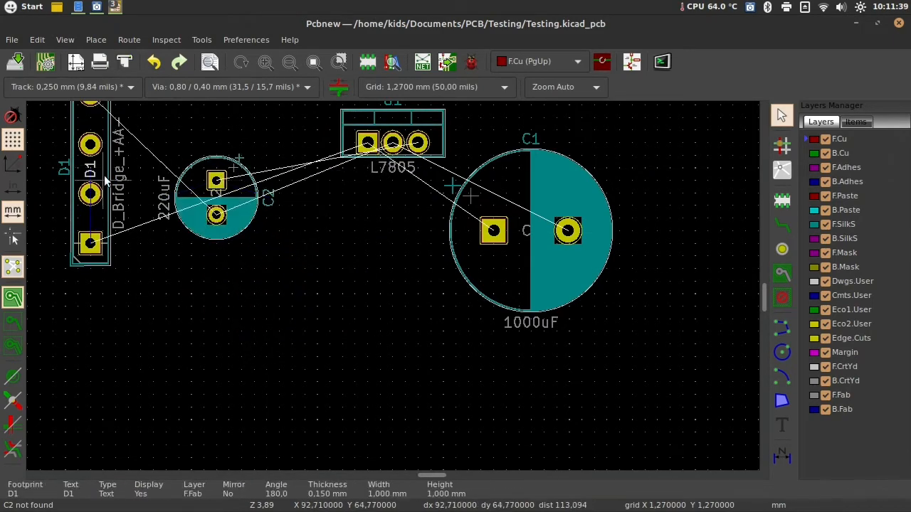
left_click(105, 182)
key("r")
key("r")
left_click_drag(90, 244, 129, 178)
left_click(263, 284)
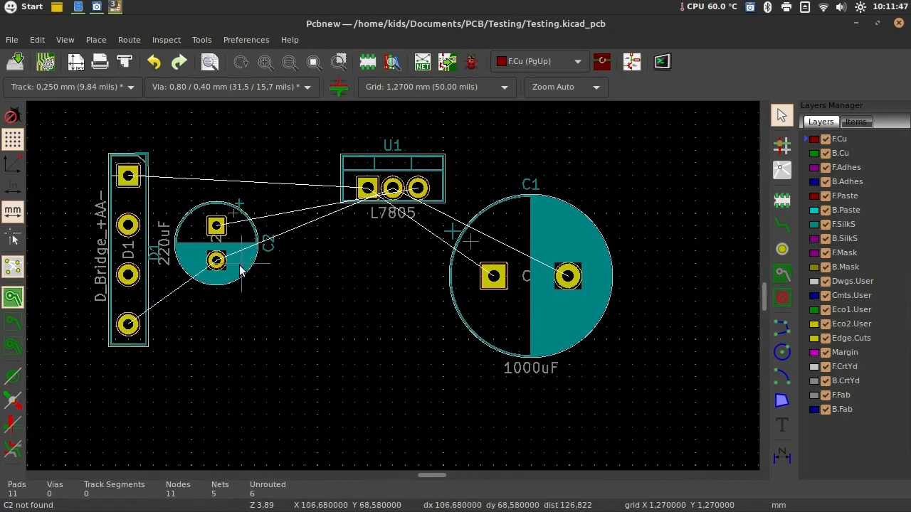
Step: Move C2 to the far right of the layout, and place C1 beside the bridge, rotated to 270°
left_click_drag(227, 253, 683, 242)
left_click_drag(494, 278, 242, 214)
key("r")
key("r")
key("r")
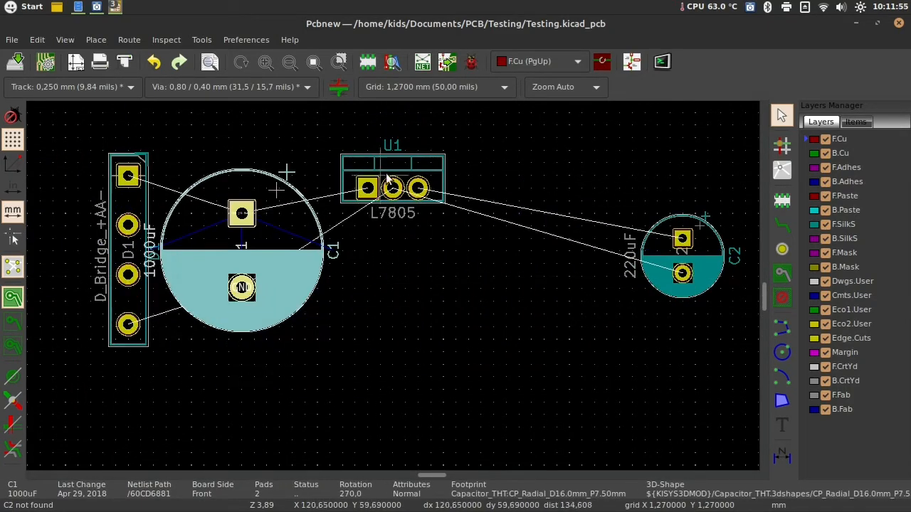
Step: Align the L7805's pads with C1's square pad and place C2 below it, with its square pad under the output pad
left_click(407, 196)
left_click_drag(408, 197, 370, 210)
left_click_drag(650, 274, 399, 286)
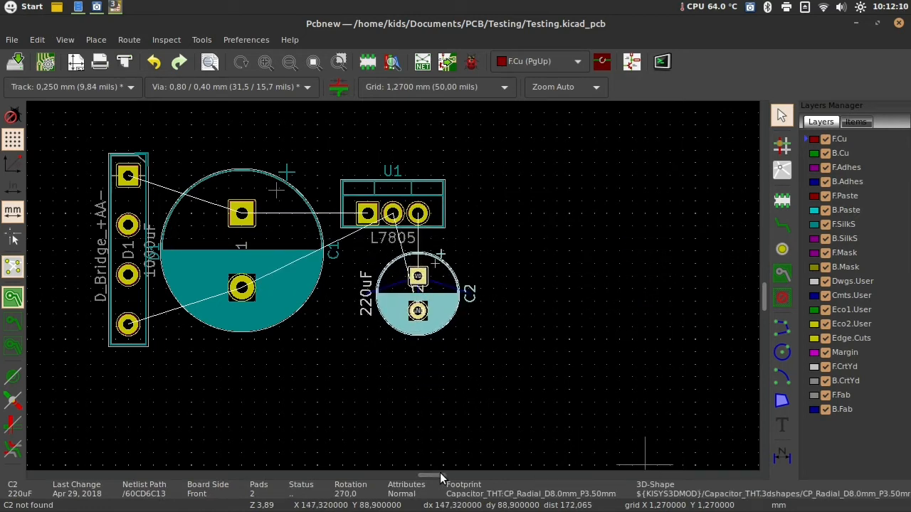
Step: Start adding a footprint near the upper left of bridge D1 and search the footprint library for "pad"
left_click_drag(440, 473, 434, 477)
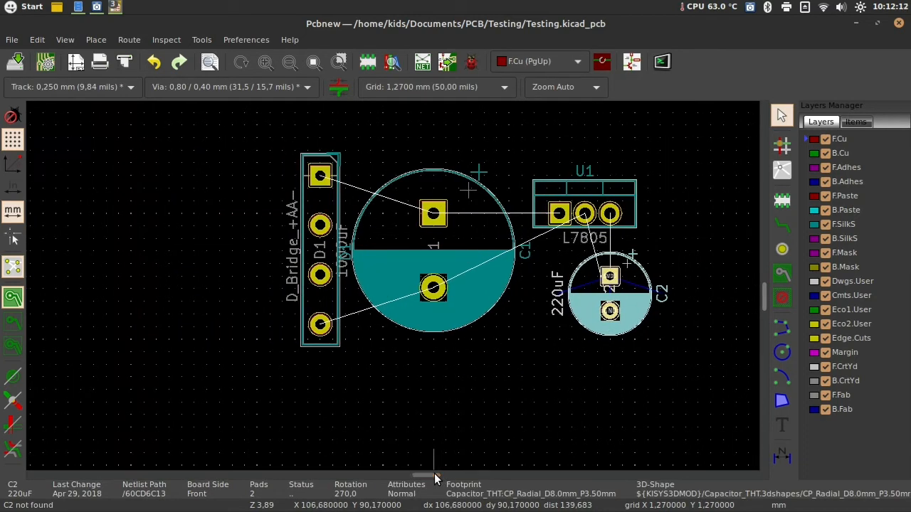
left_click(782, 202)
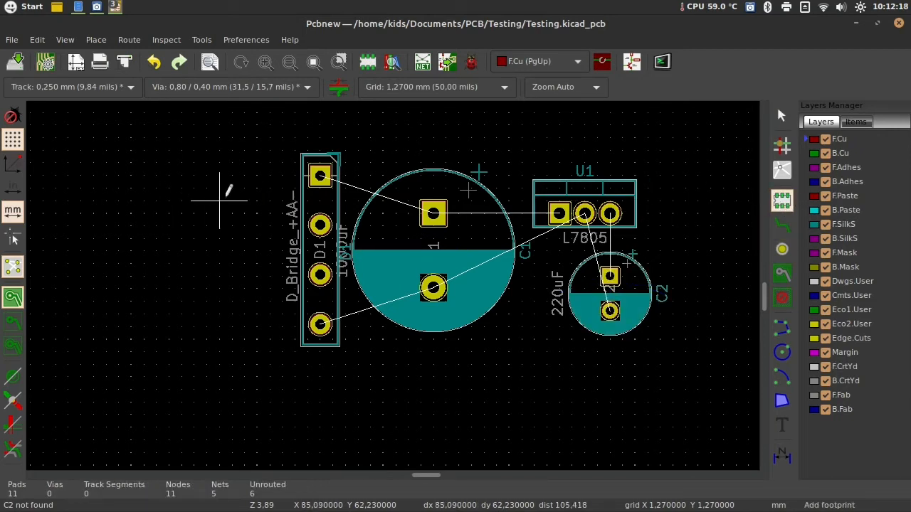
left_click(234, 161)
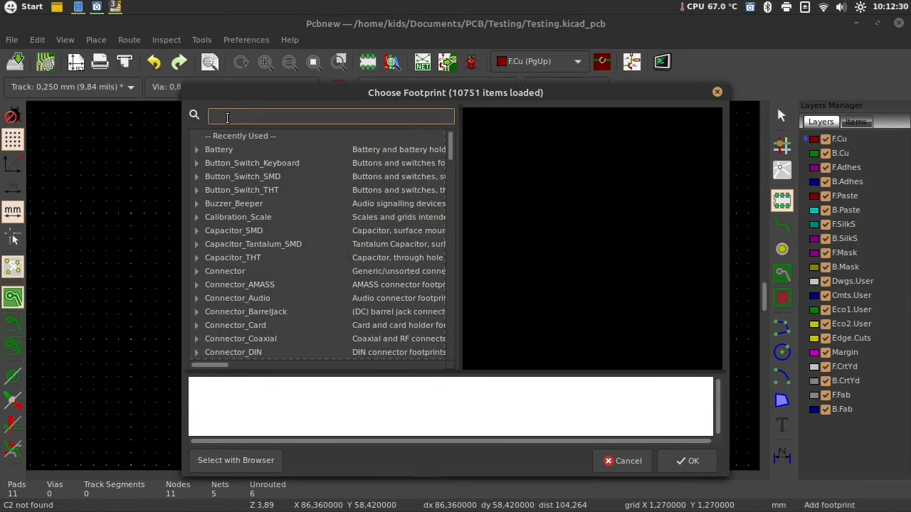
type("pad")
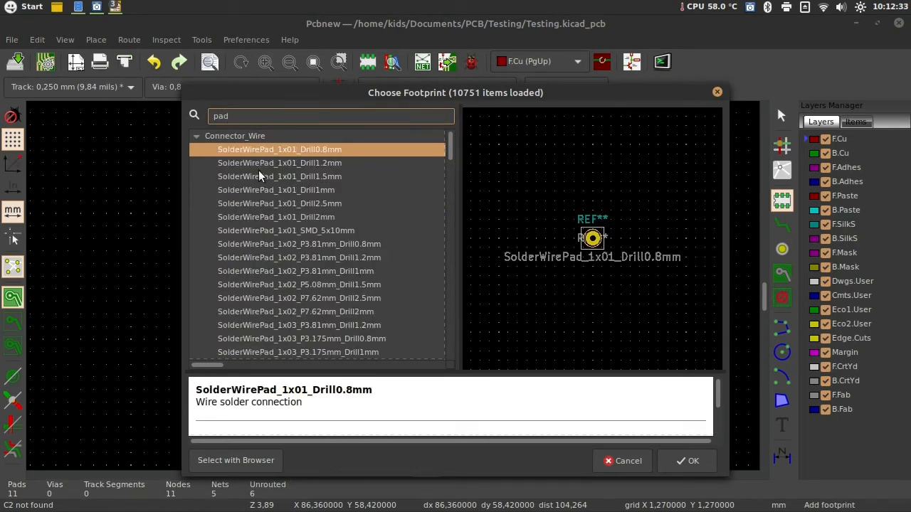
Step: Compare the single-pad SolderWirePad variants and place SolderWirePad_1x01_Drill2mm to the left of D1's square pad
left_click(260, 165)
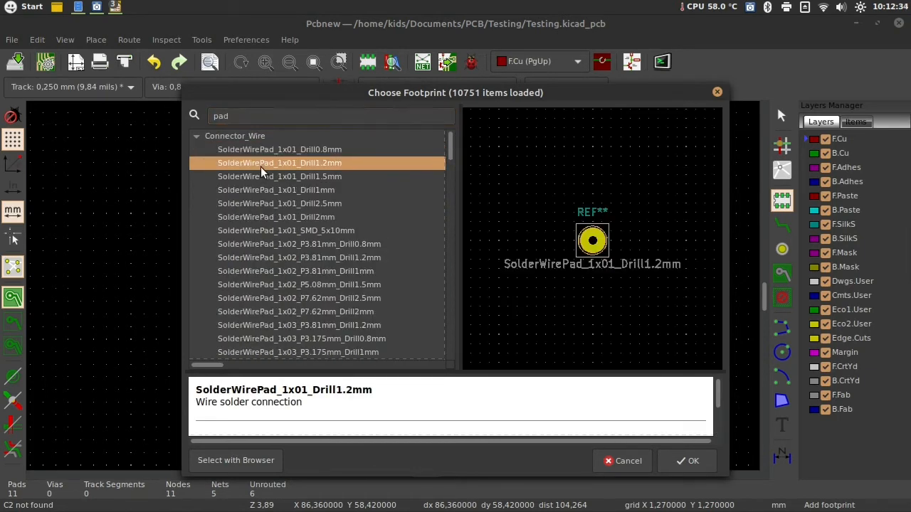
left_click(266, 179)
left_click(276, 200)
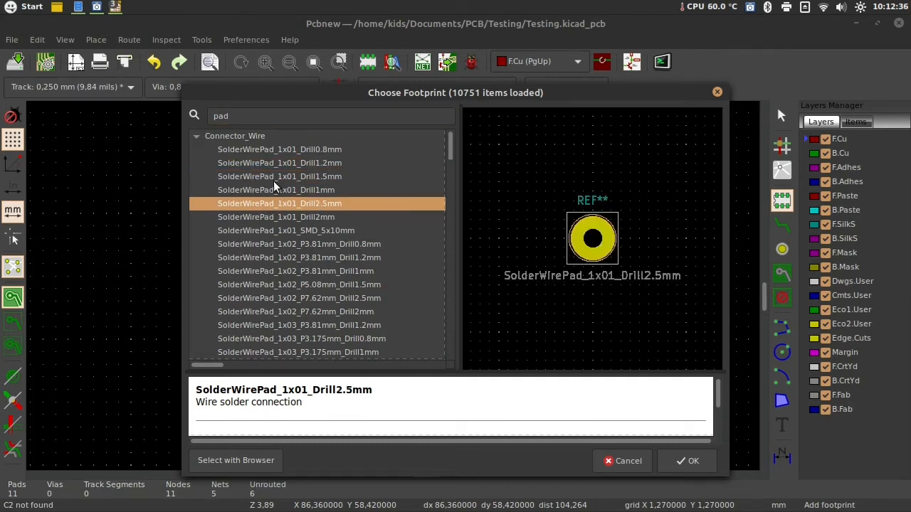
left_click(273, 180)
left_click(288, 208)
left_click(292, 216)
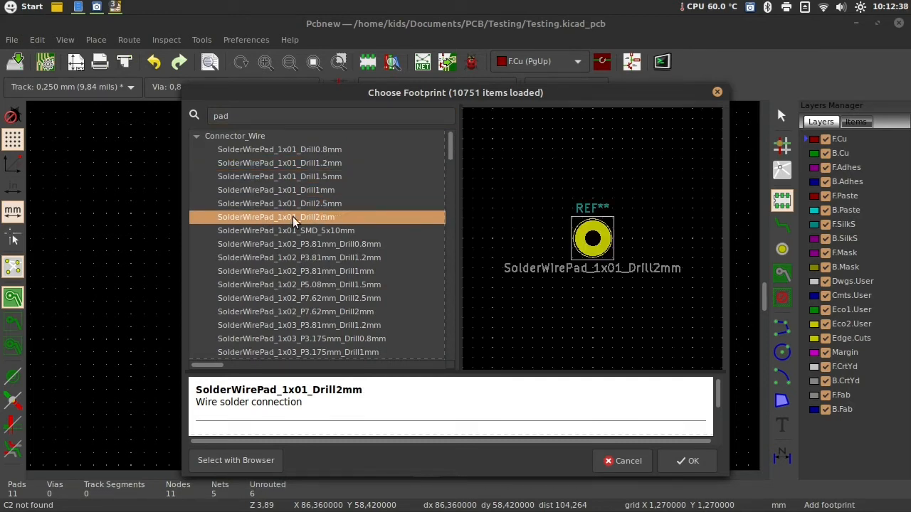
double_click(302, 217)
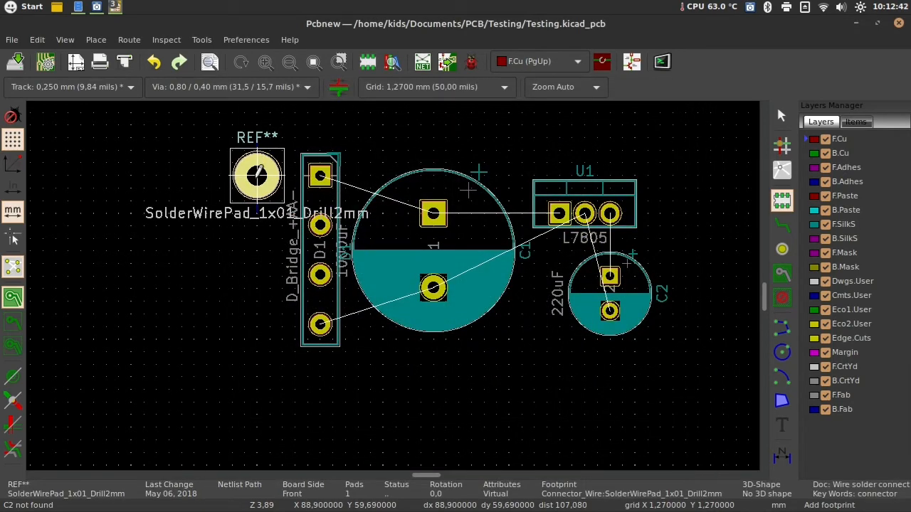
left_click(257, 175)
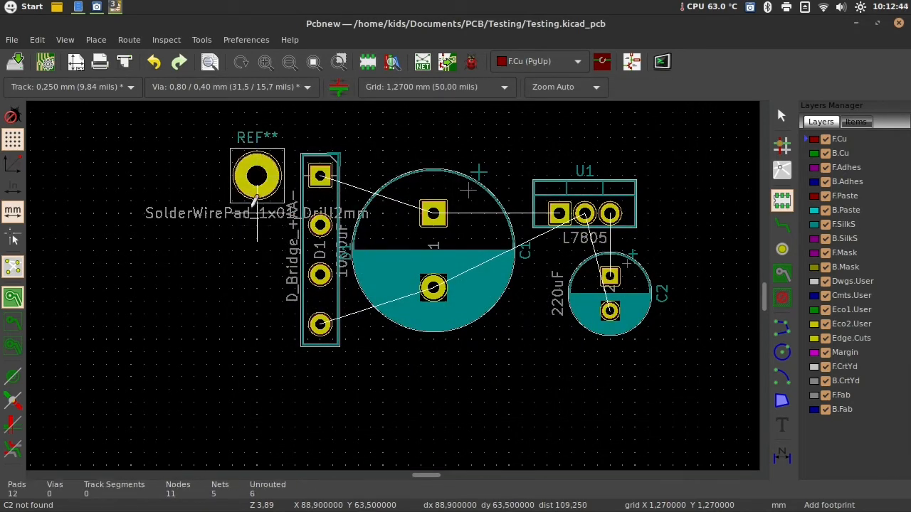
left_click(782, 116)
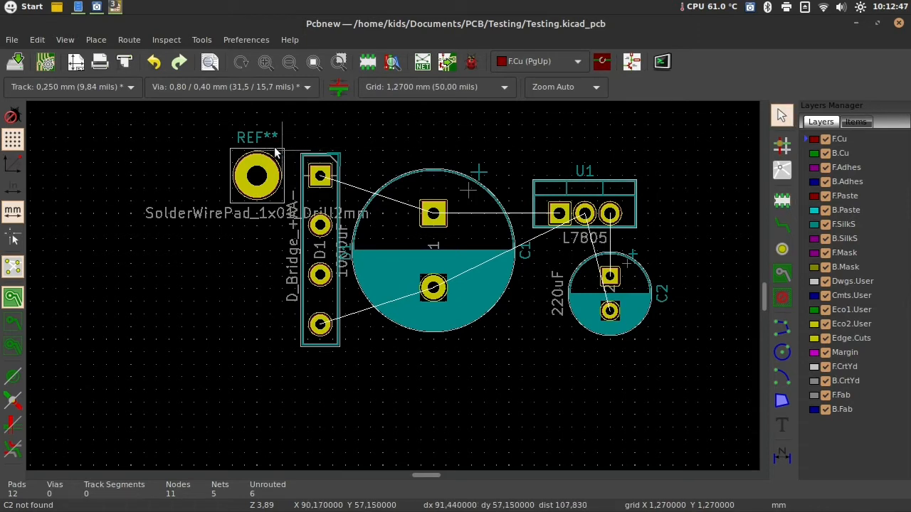
Step: Copy the 2 mm solder wire pad and paste the copy directly below it, left of D1's lower pads
left_click(254, 160)
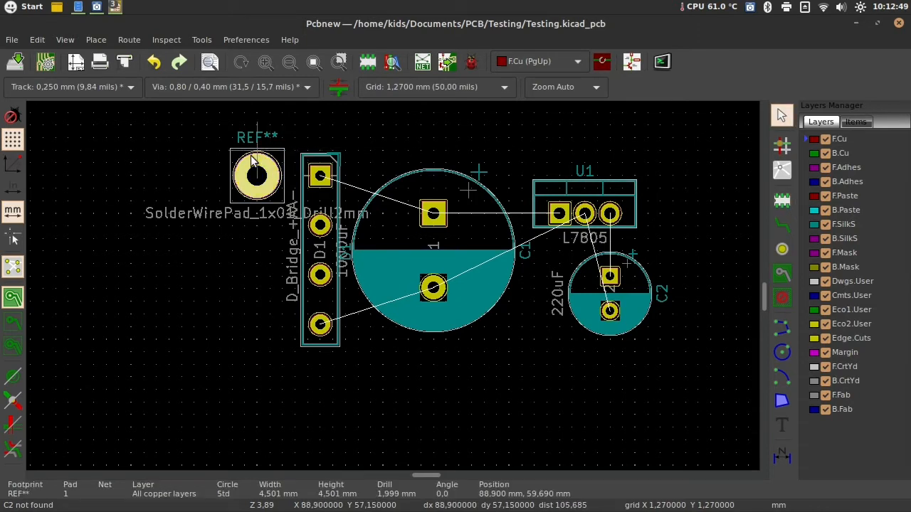
left_click(193, 173)
left_click(240, 165)
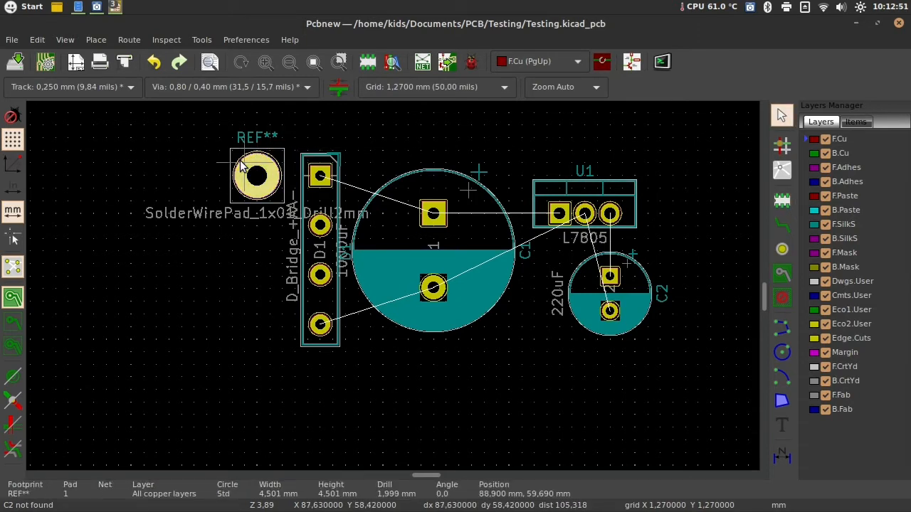
key("ctrl+c")
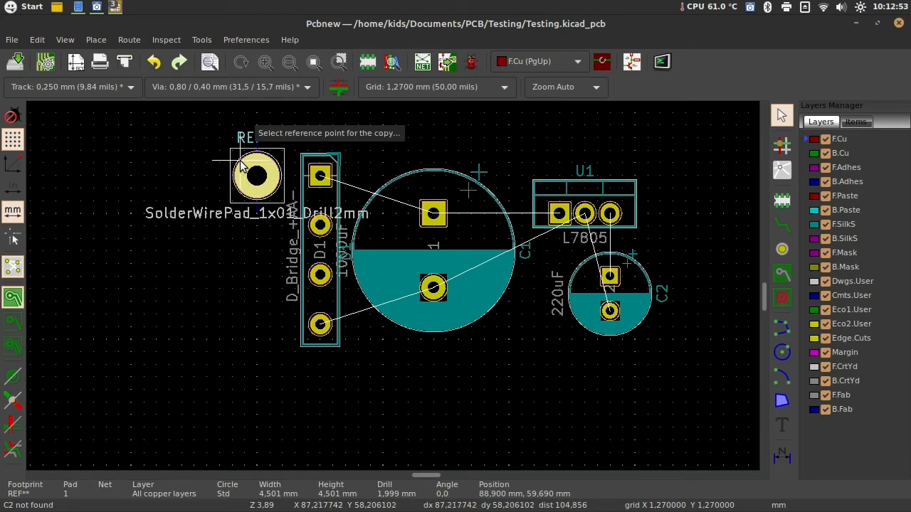
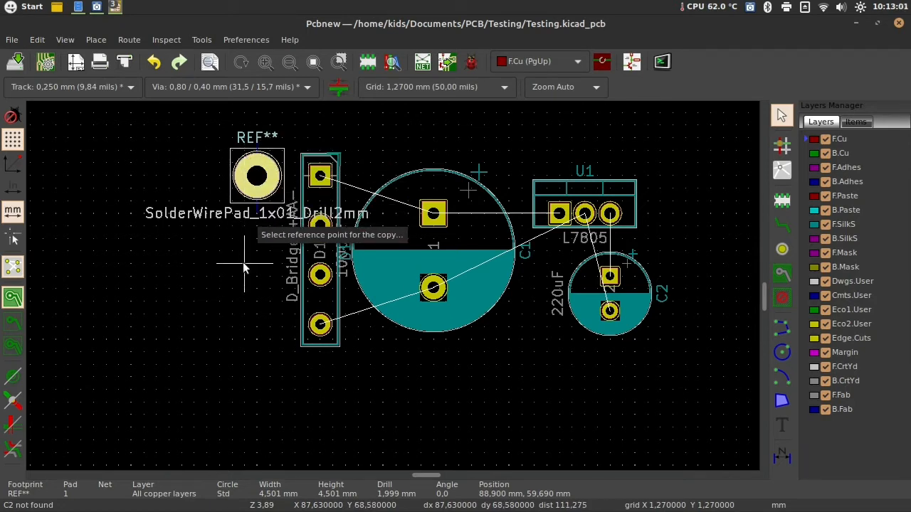
left_click(181, 153)
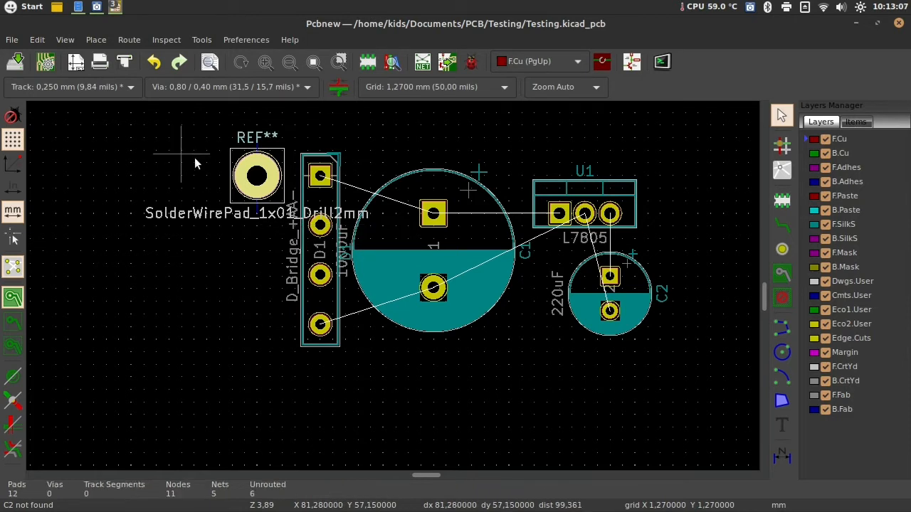
left_click(245, 166)
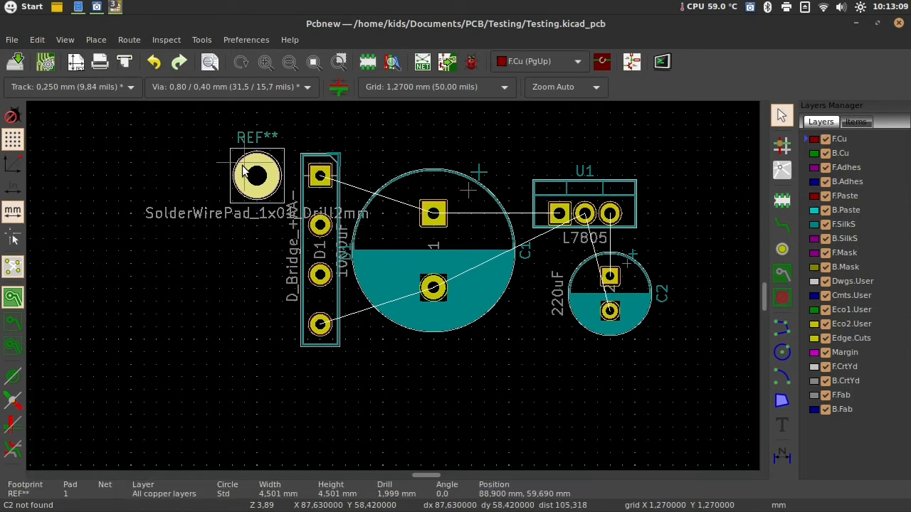
key("ctrl+v")
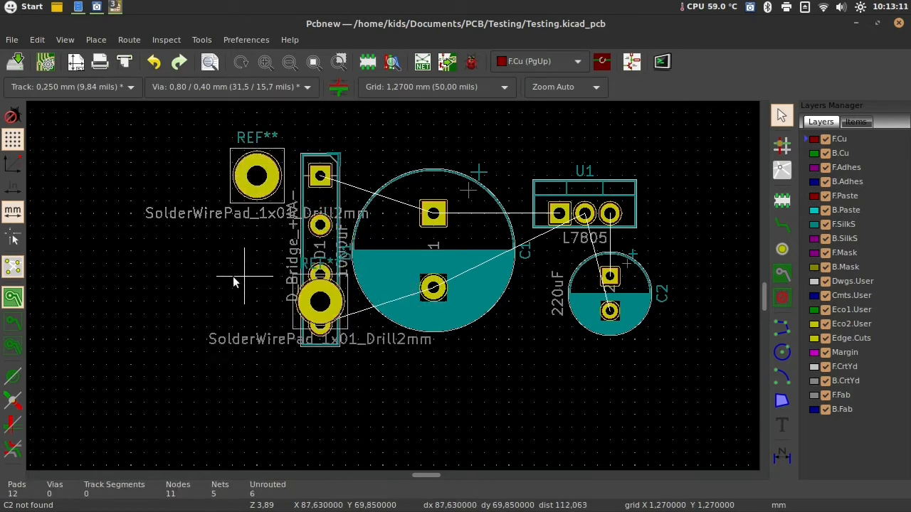
left_click(183, 290)
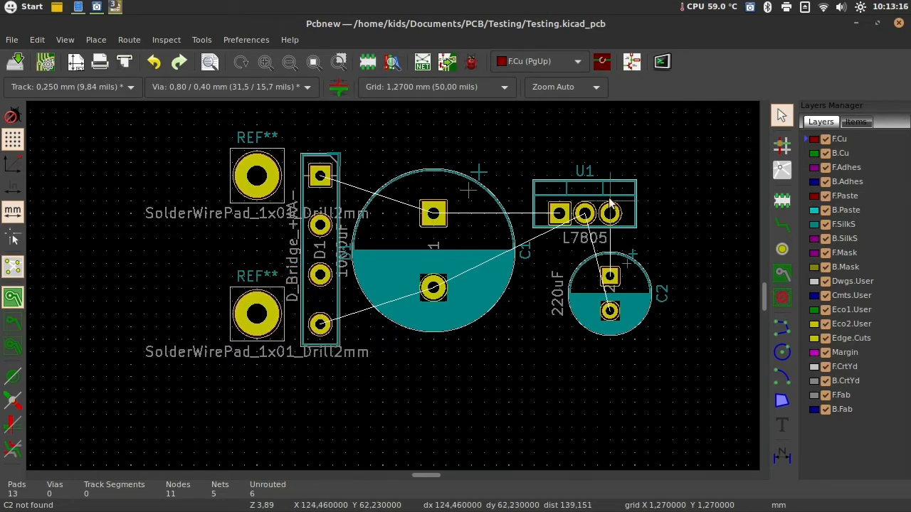
Step: Place two more 2 mm solder wire pads, one to the right of the L7805 and one below it beside C2
right_click(669, 195)
left_click(729, 336)
left_click(618, 186)
right_click(704, 313)
left_click(719, 311)
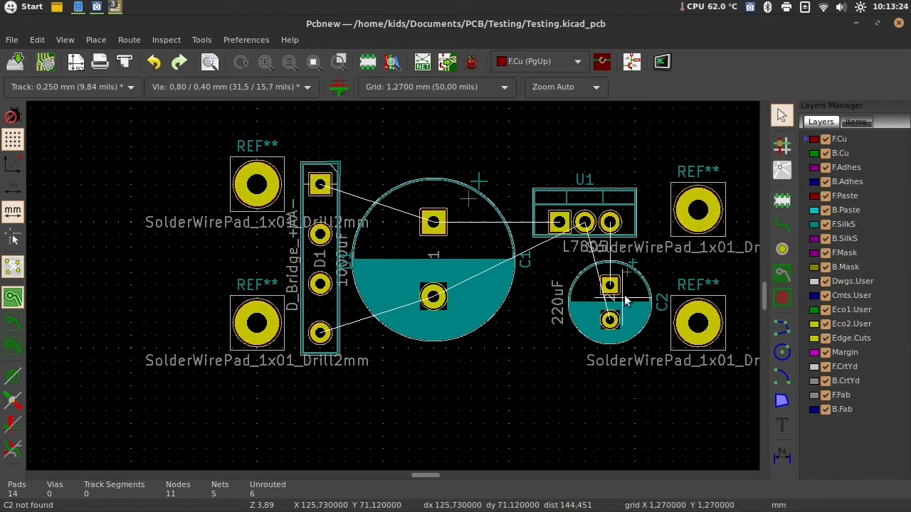
left_click(623, 299)
Step: Move the lower wire pad beside D1 down to X 88.9, Y 74.93 mm, level with the bridge's bottom pad
left_click(259, 309)
left_click_drag(258, 321, 259, 335)
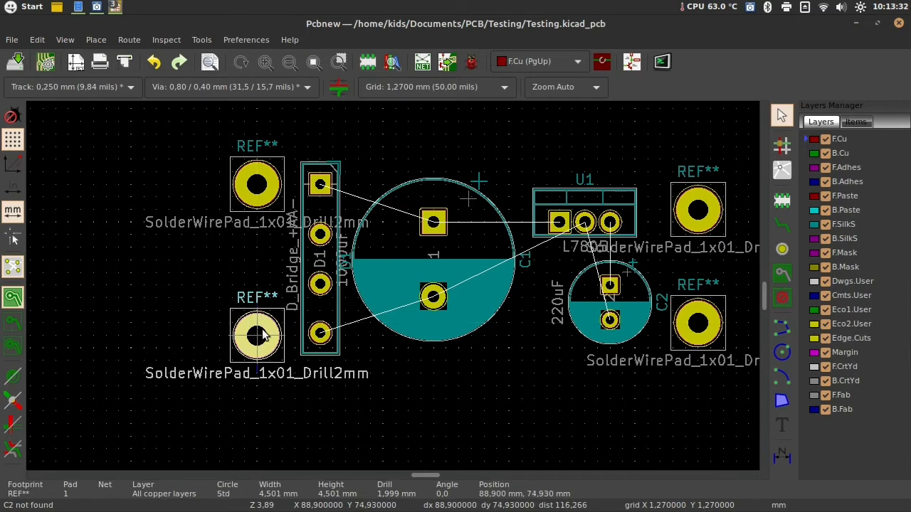
left_click(286, 324)
left_click(257, 335)
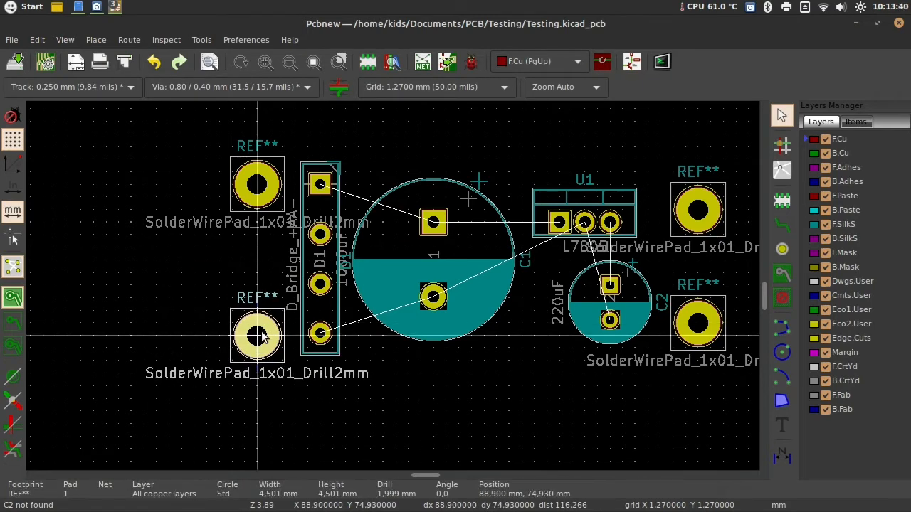
left_click(188, 298)
left_click_drag(201, 296, 288, 401)
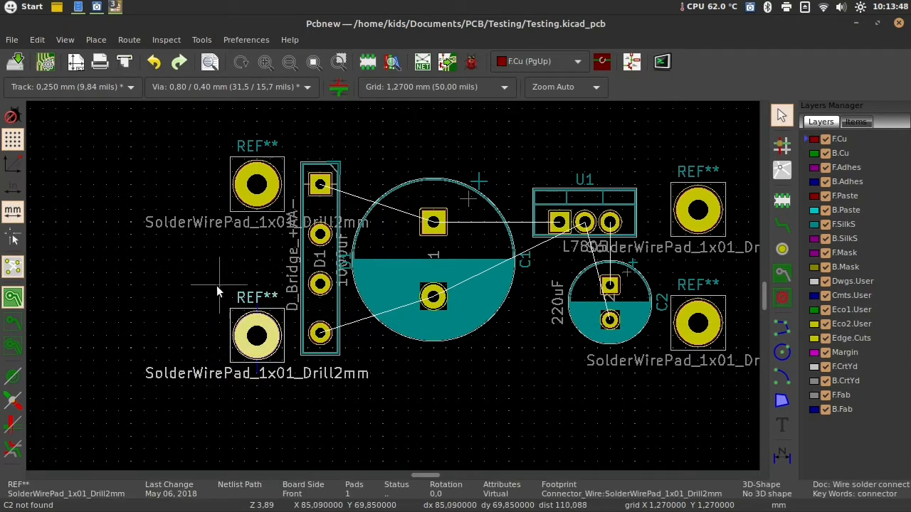
left_click_drag(247, 321, 258, 336)
left_click(498, 372)
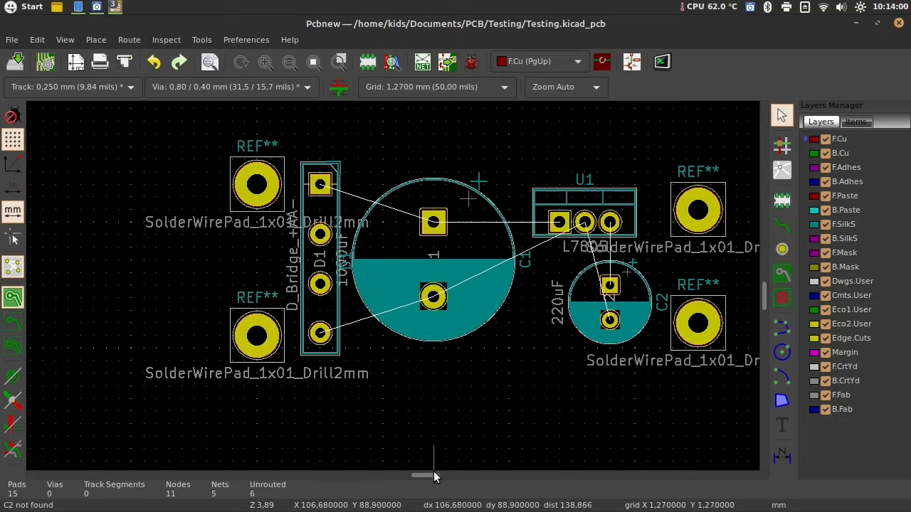
Step: Activate track routing and set the active layer to bottom copper (B.Cu)
left_click_drag(431, 474, 432, 478)
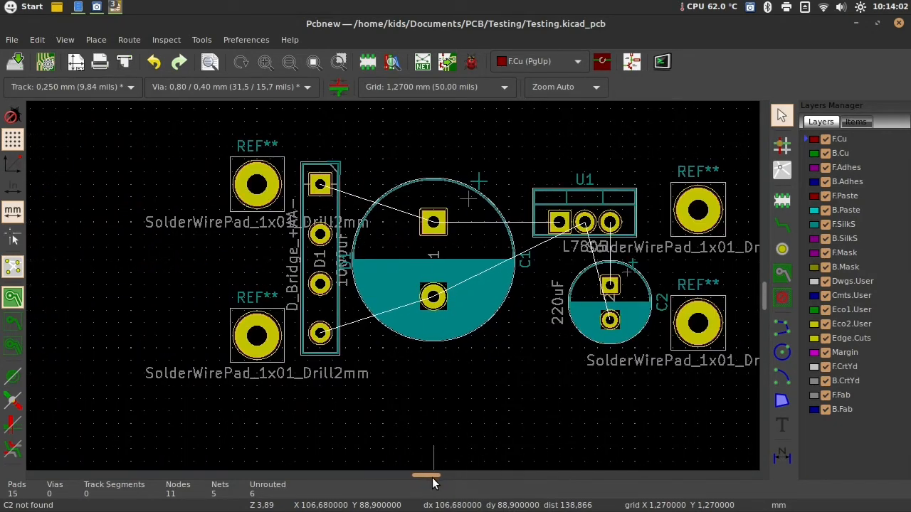
left_click(781, 226)
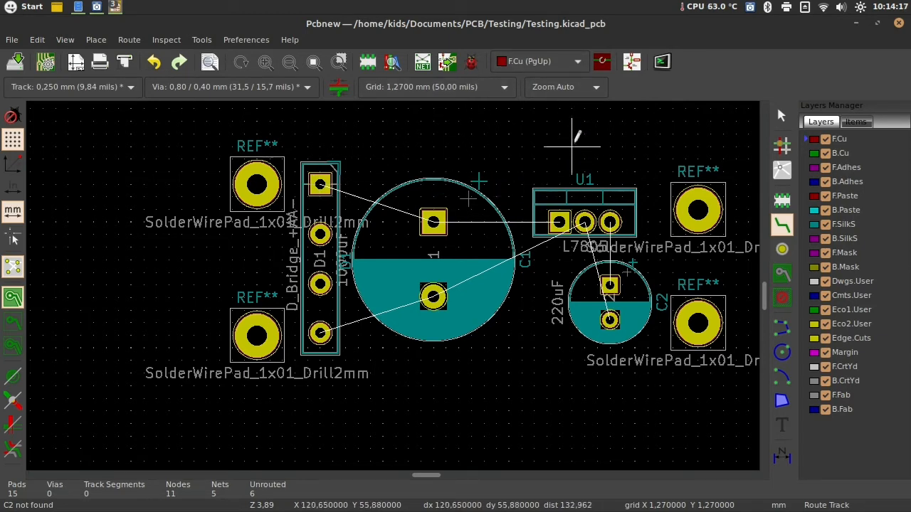
left_click(571, 62)
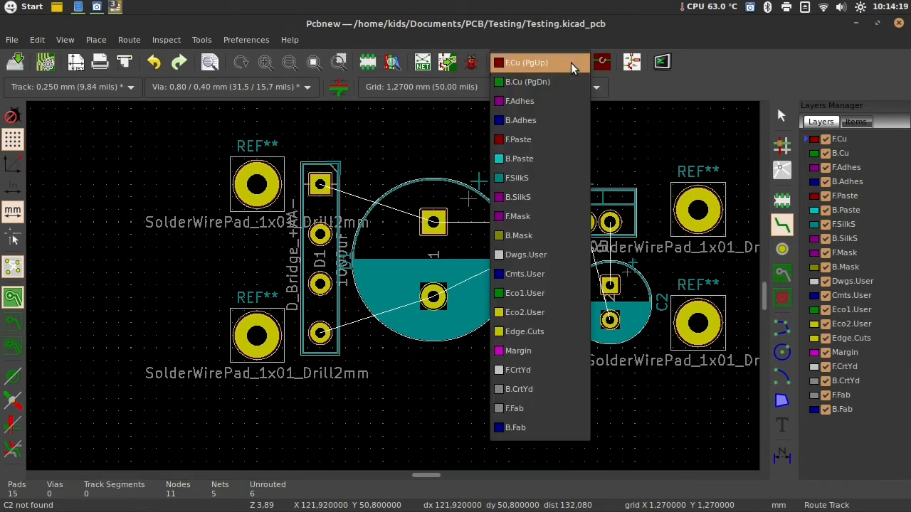
left_click(537, 81)
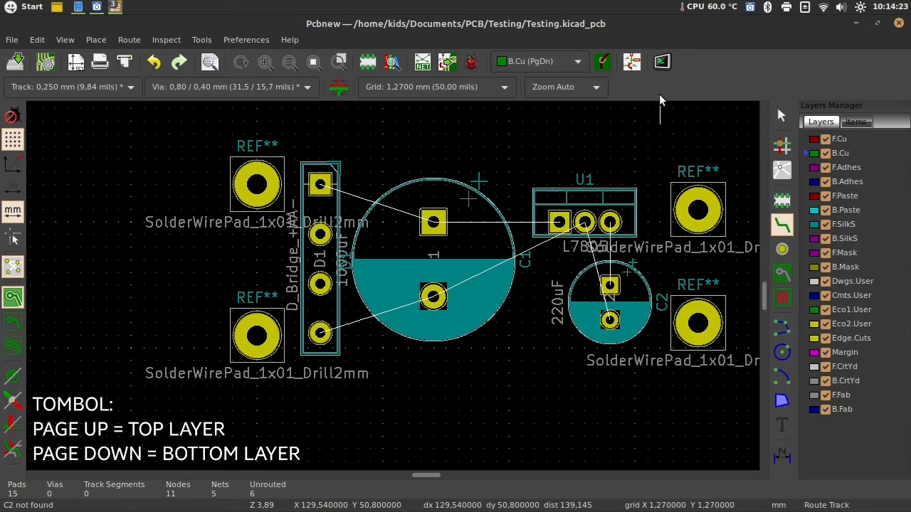
Step: Switch the active layer to F.Cu and back to B.Cu, twice
key("Page_Up")
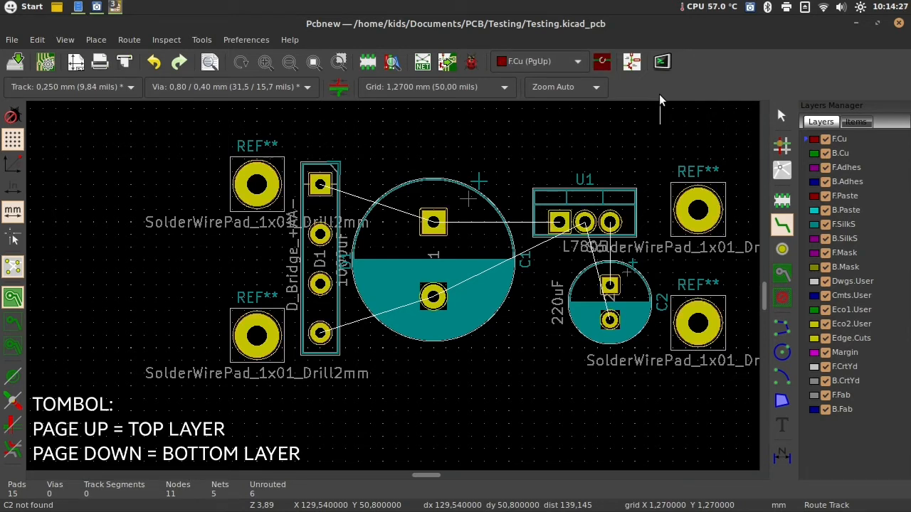
key("Page_Down")
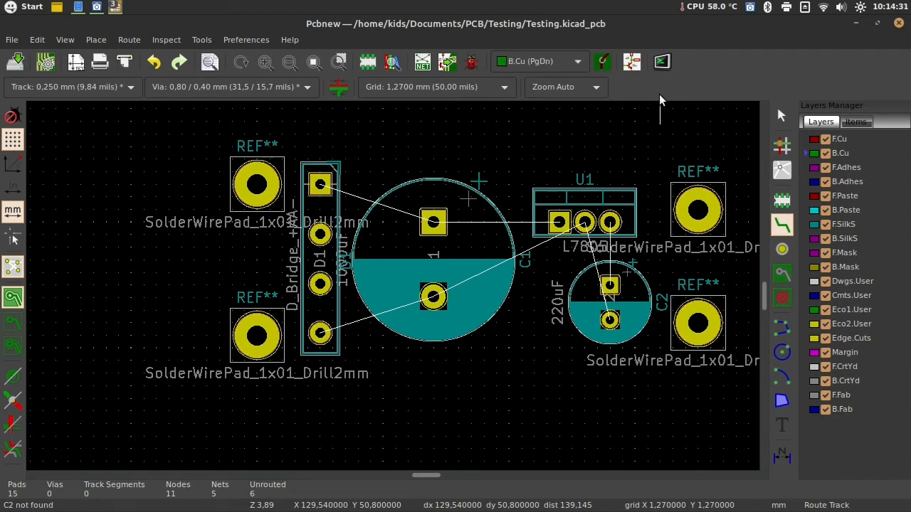
key("Page_Up")
key("Page_Down")
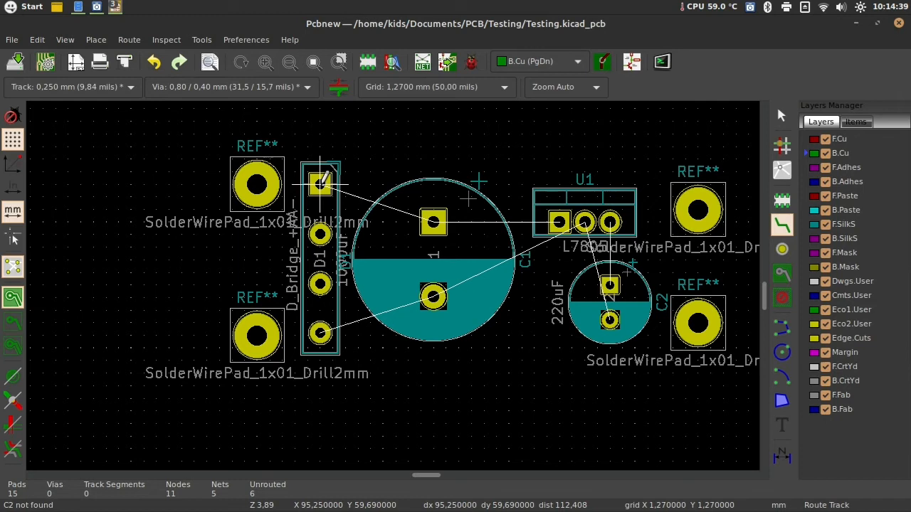
Step: Try a 0.25 mm bottom-copper track from D1's square pad to the L7805's square pad, and undo it
left_click(320, 183)
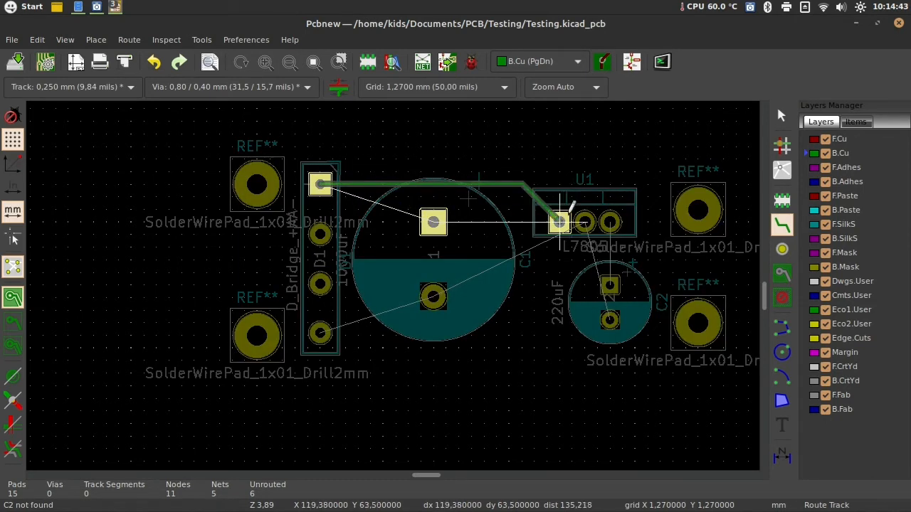
left_click(559, 213)
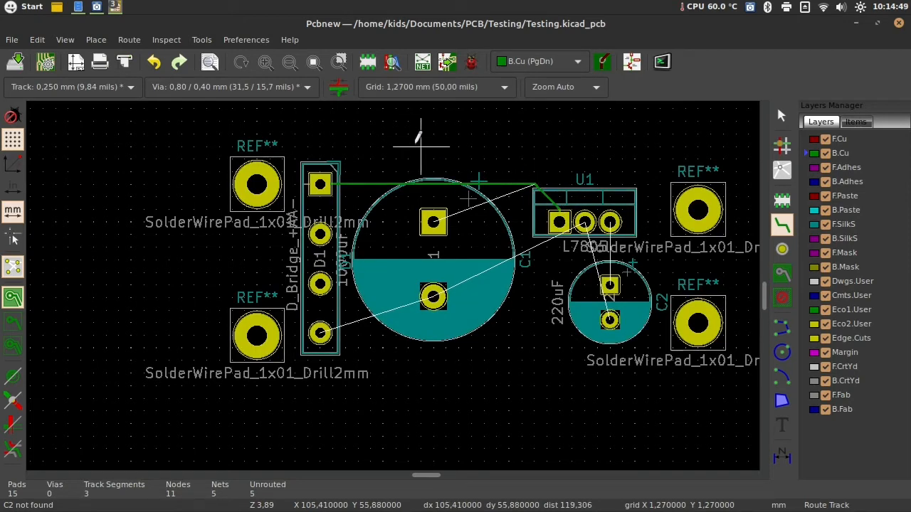
key("ctrl+z")
key("ctrl+z")
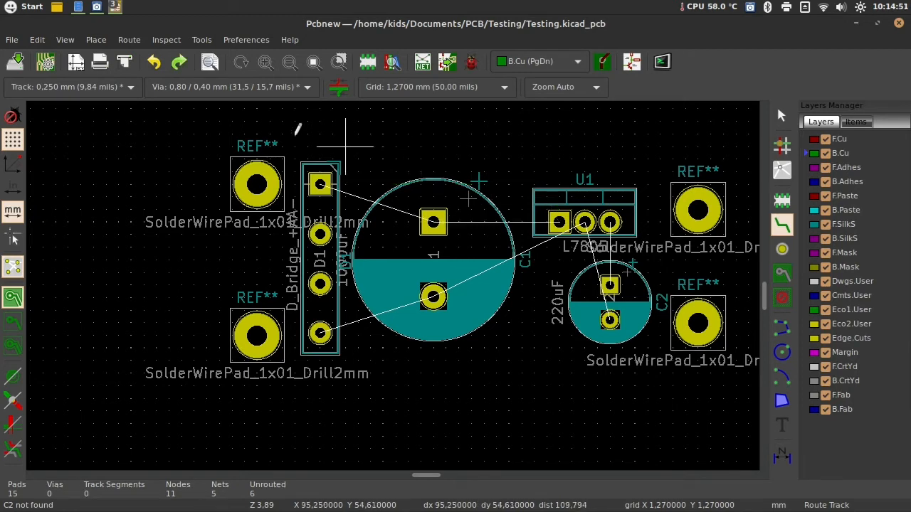
Step: Add a pre-defined track width of 1 mm to the board's track and via dimensions
left_click(75, 87)
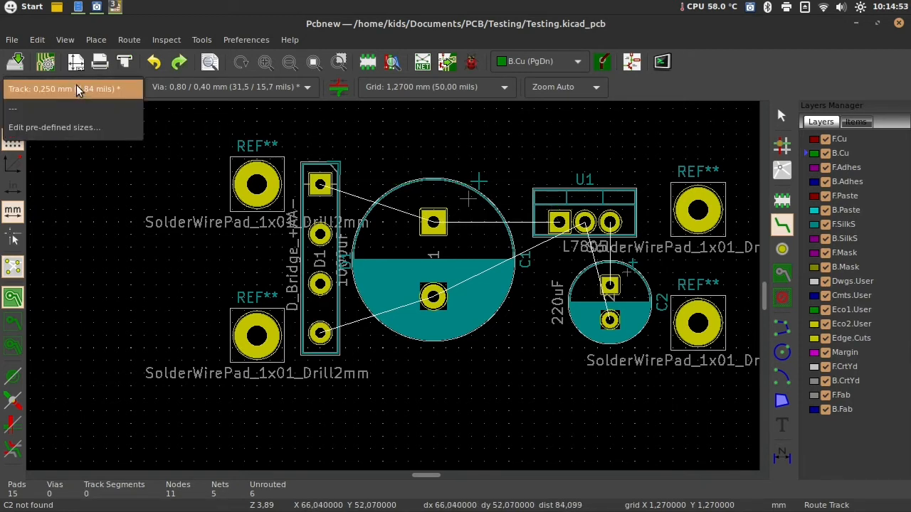
left_click(83, 130)
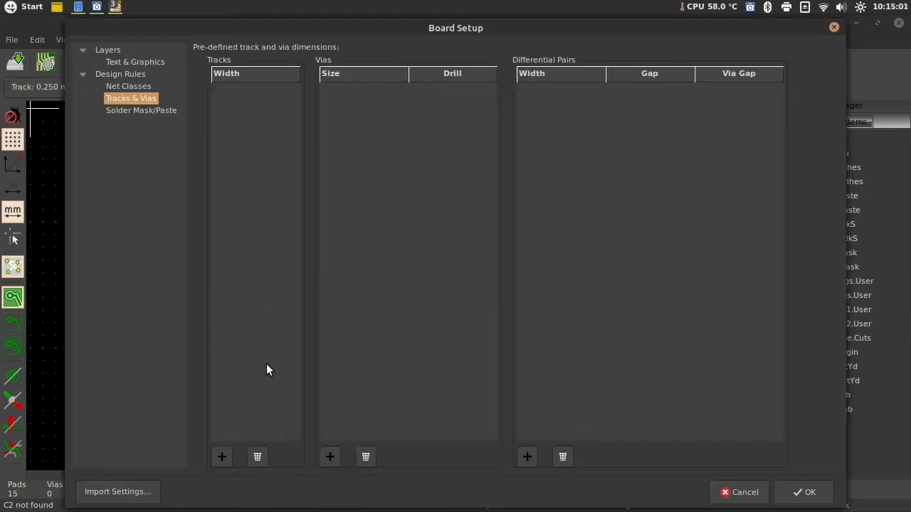
left_click(222, 458)
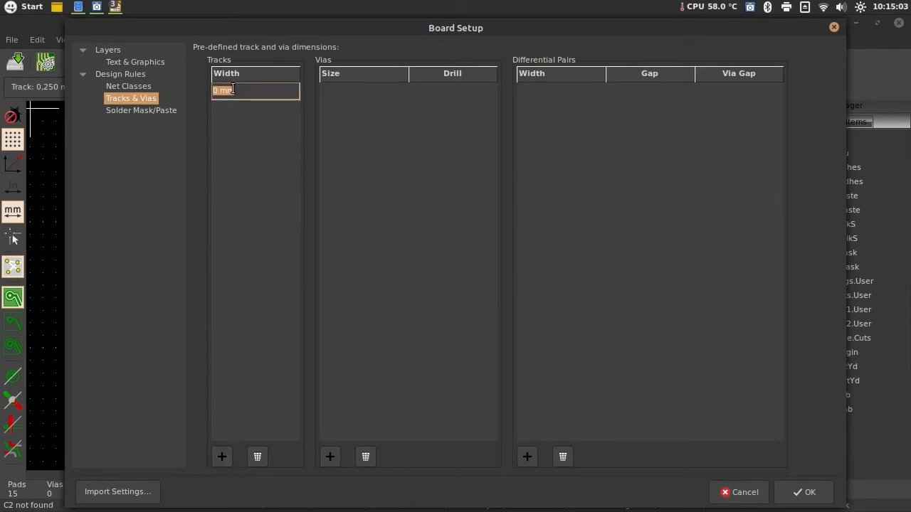
left_click(233, 193)
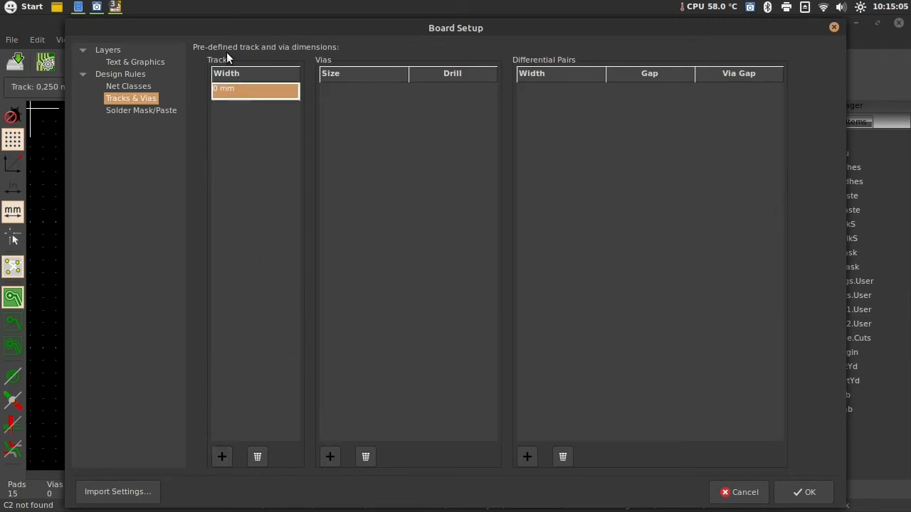
left_click(221, 456)
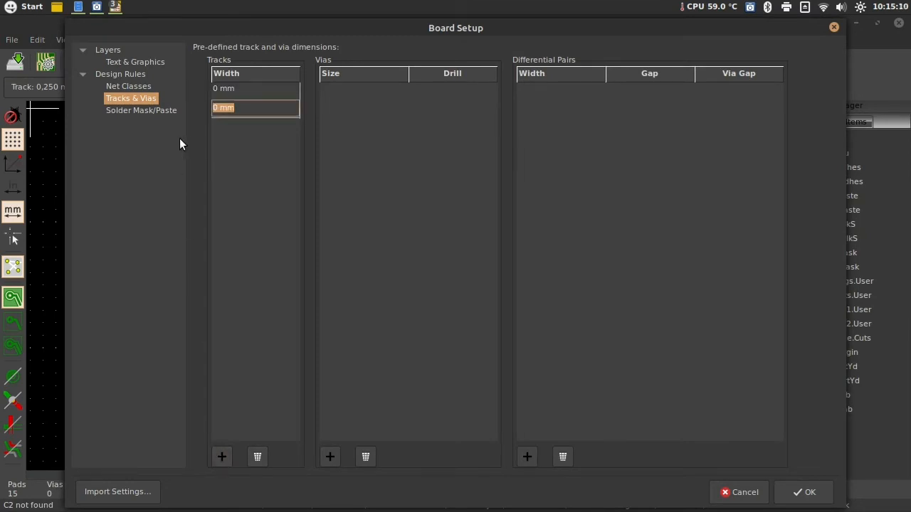
left_click(226, 91)
left_click(239, 109)
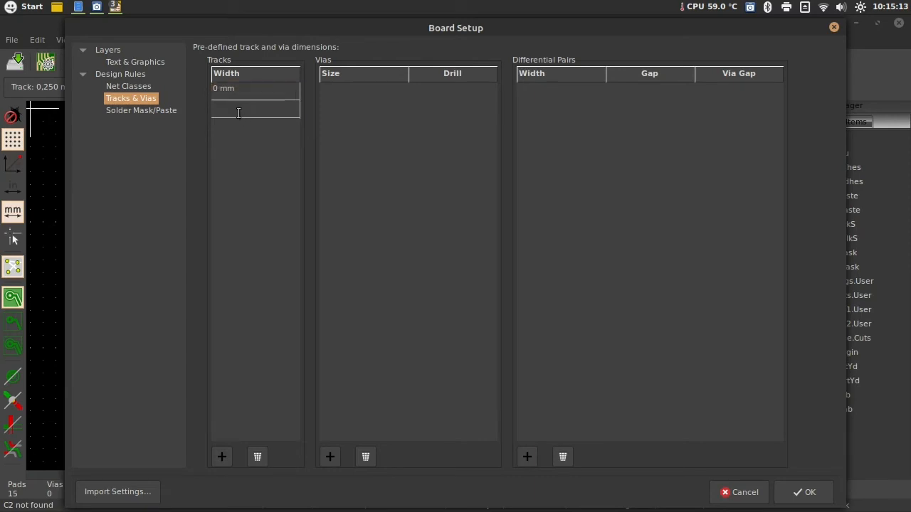
left_click(257, 456)
left_click(224, 90)
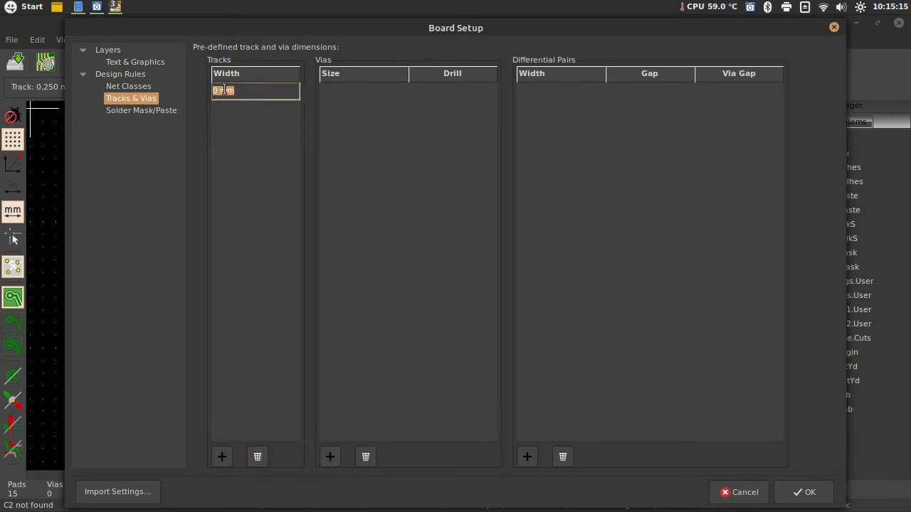
type("1 mm")
left_click(809, 496)
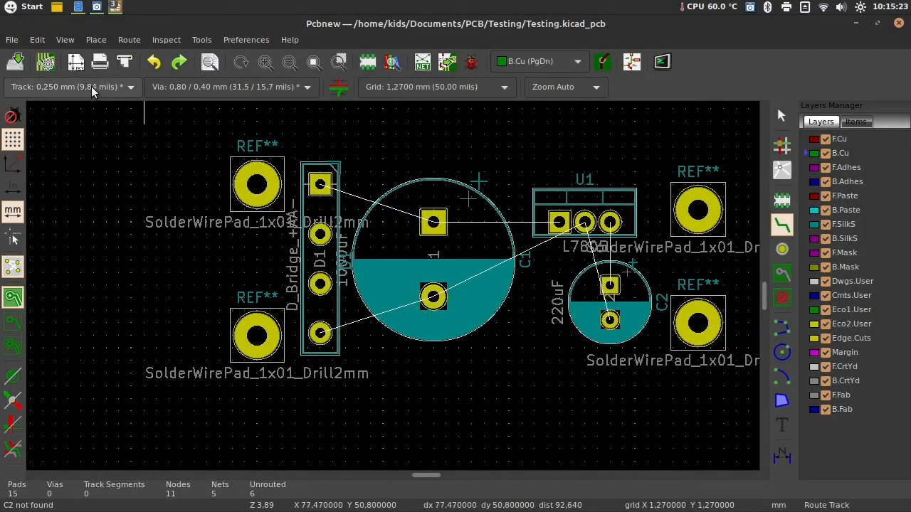
Step: Route a 1 mm bottom-copper track from D1's square pad to the L7805's square pad, with a branch to C1's square pad
left_click(91, 86)
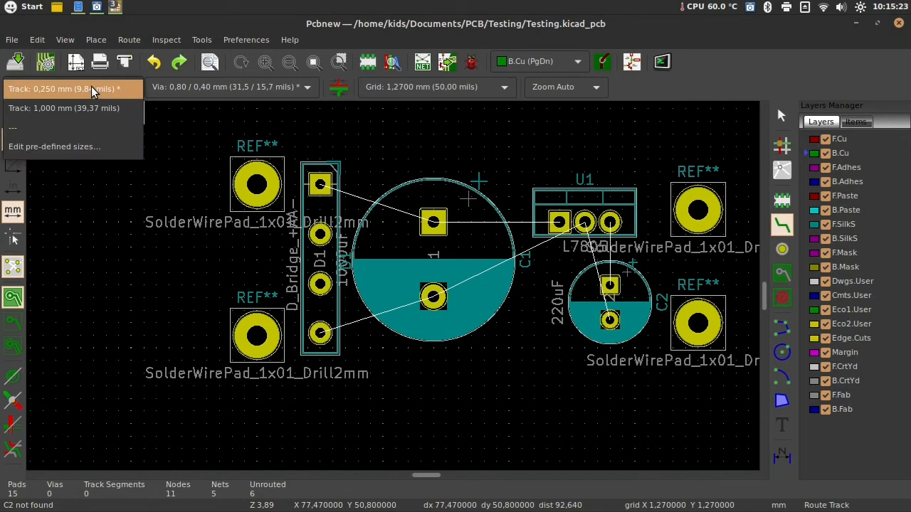
left_click(34, 109)
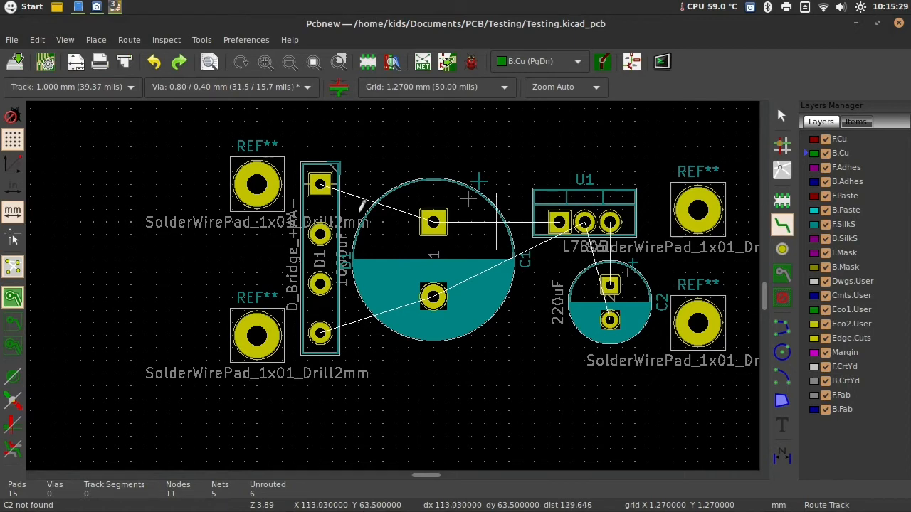
left_click(321, 182)
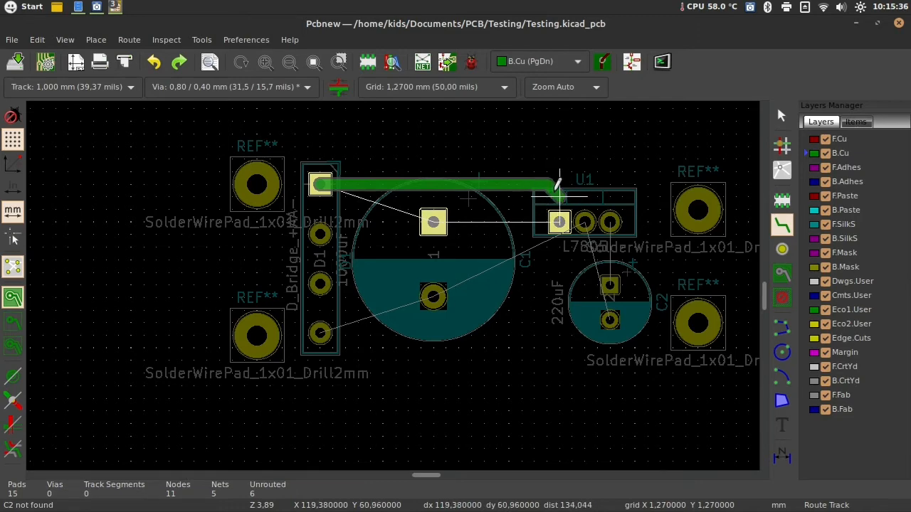
left_click(560, 221)
left_click(433, 221)
left_click(433, 184)
Step: Route the 1 mm GND track from D1's bottom pad to C2's lower pad and on to the lower wire pad beside C2
left_click(320, 333)
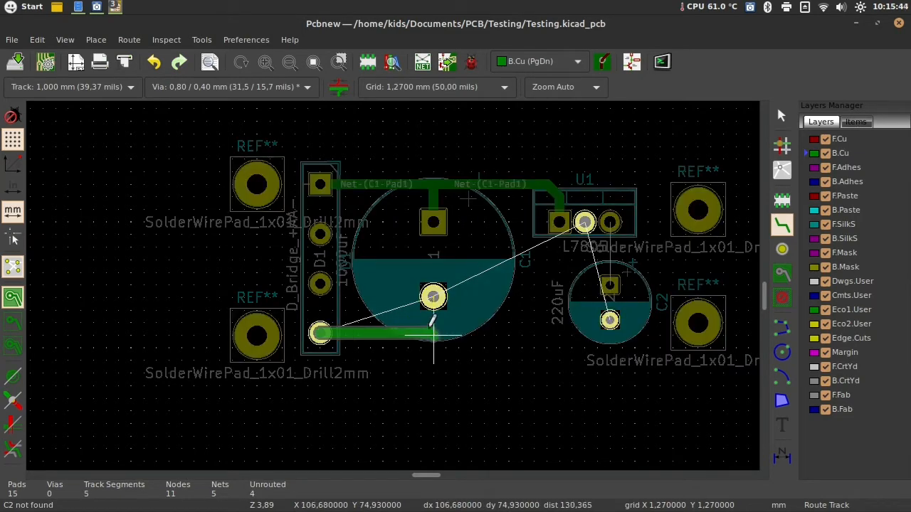
left_click(433, 295)
key("ctrl+z")
left_click(397, 332)
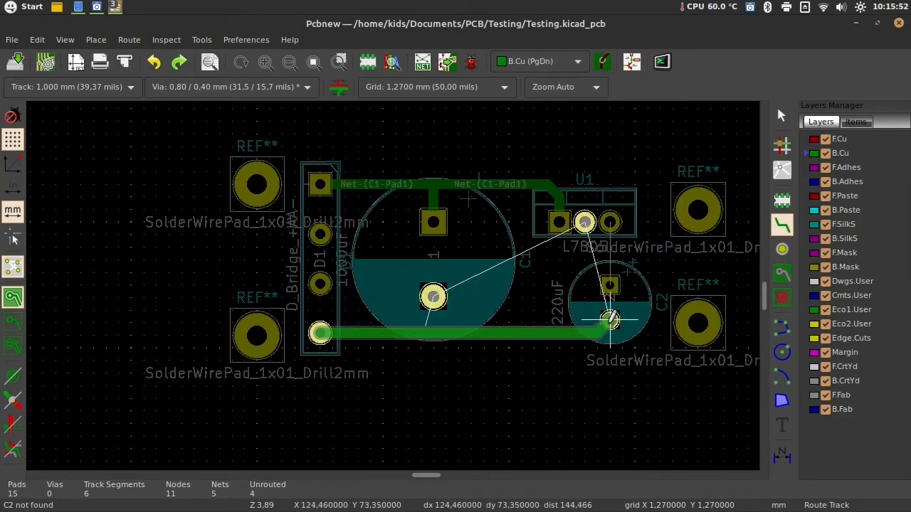
left_click(610, 320)
left_click(610, 320)
left_click(696, 322)
Step: Connect C1's GND pad straight down to the GND track, undoing and correcting the junction
left_click(433, 296)
left_click(433, 333)
scroll(434, 347, "up", 2)
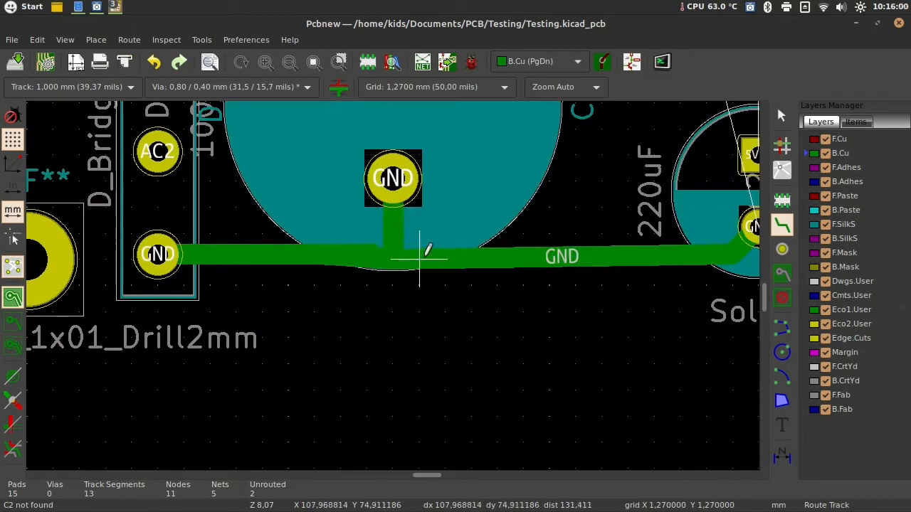
key("ctrl+z")
left_click(388, 252)
scroll(389, 253, "down", 2)
Step: Route 1 mm tracks from the L7805's middle pad to C2's lower pad and from its output pad to C2's square pad
left_click(483, 165)
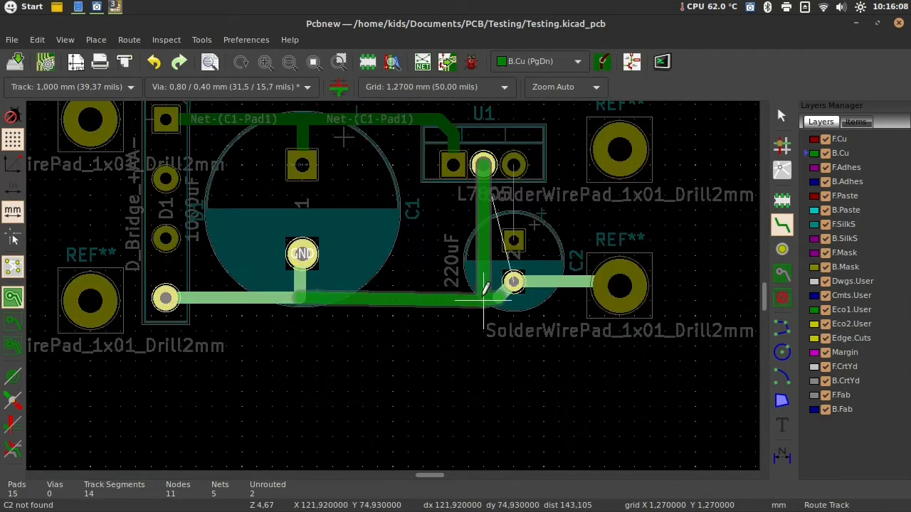
left_click(512, 281)
left_click(513, 165)
left_click(513, 241)
Step: Route a 1 mm track from the L7805's output pad to the upper wire pad on the output side
left_click_drag(767, 298, 766, 297)
left_click(616, 249)
key("Escape")
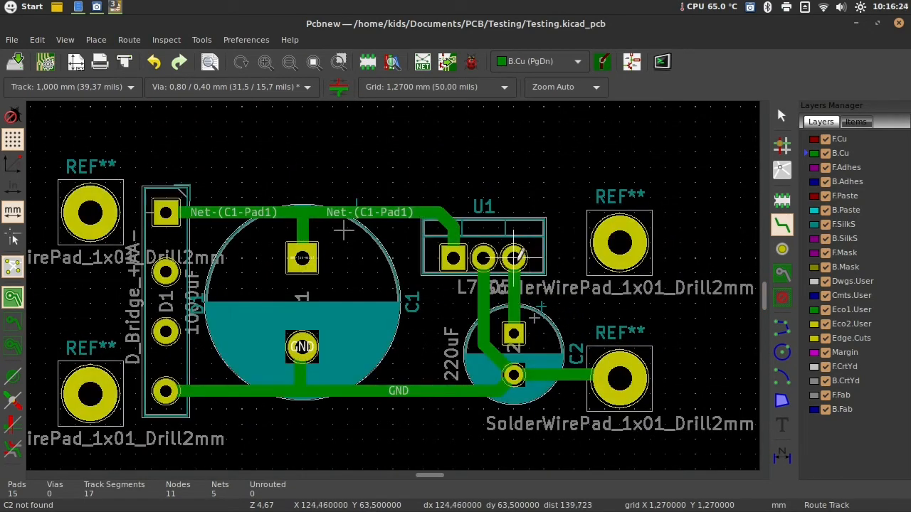
left_click(513, 256)
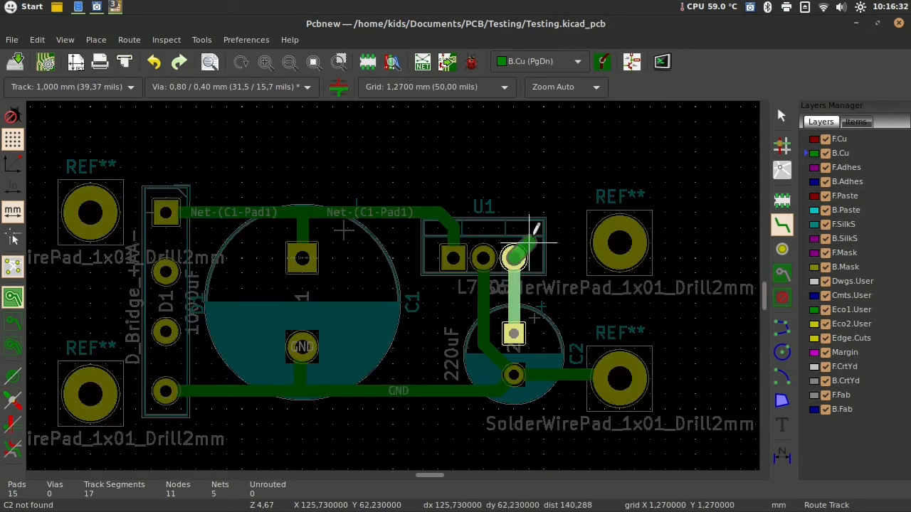
left_click(619, 242)
left_click_drag(428, 476, 423, 476)
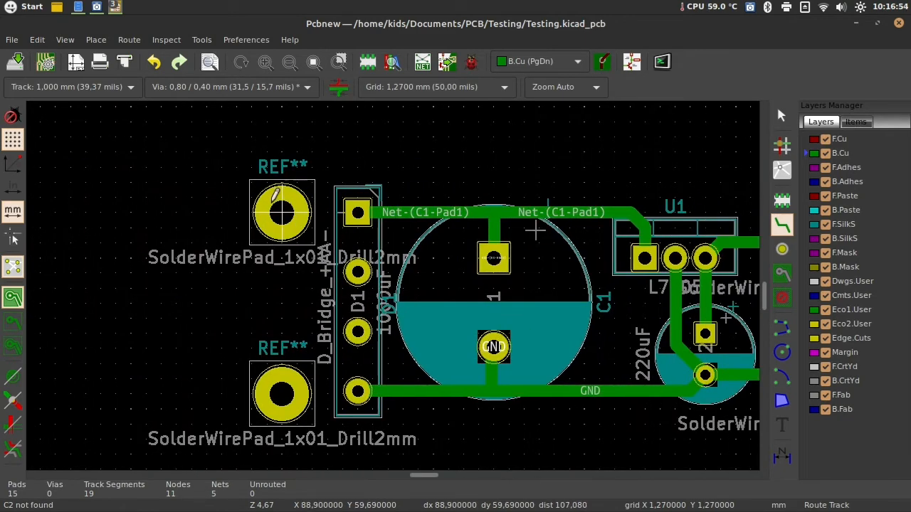
left_click(278, 200)
left_click(358, 271)
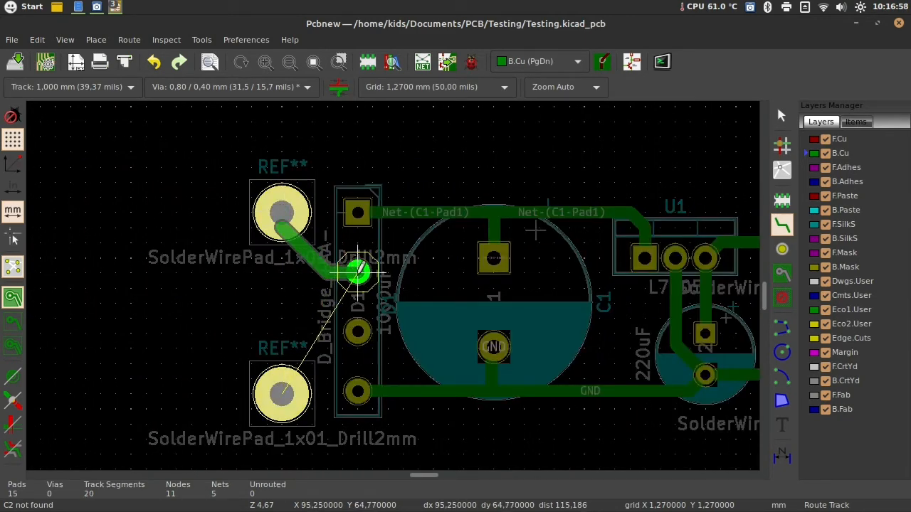
key("Escape")
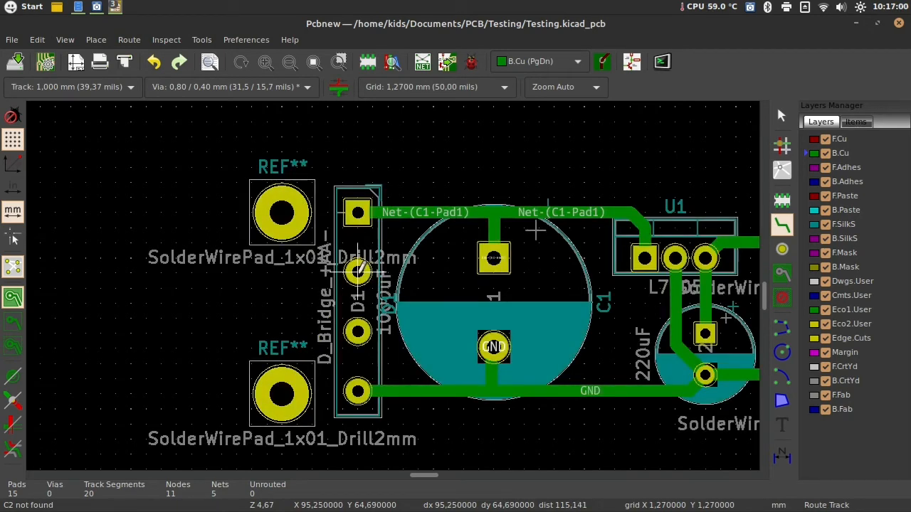
Step: Route 1 mm tracks from D1's second pad to the upper input wire pad and from its third pad to the lower input wire pad
left_click(358, 271)
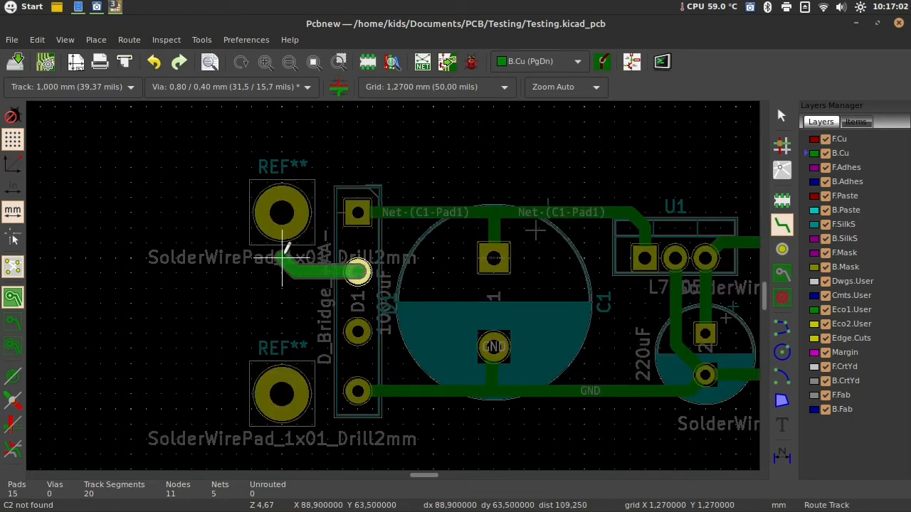
left_click(288, 221)
left_click(289, 224)
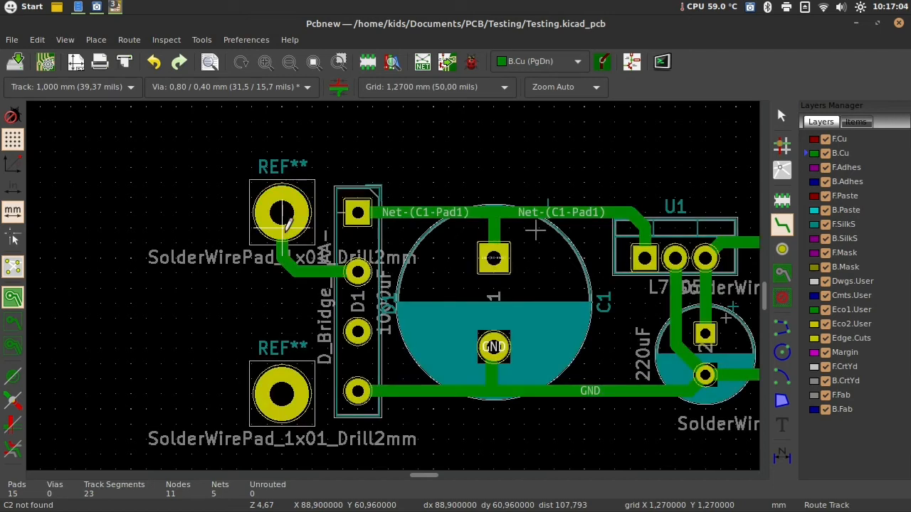
left_click(357, 331)
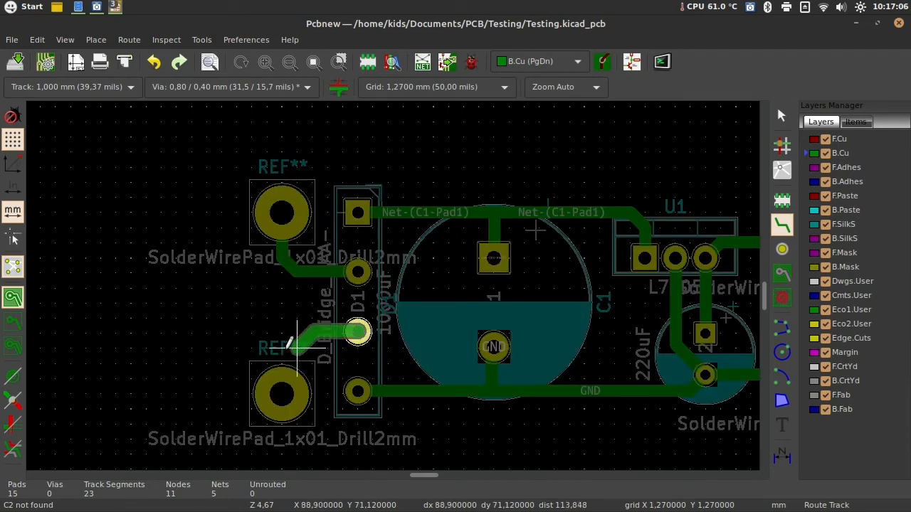
left_click(283, 366)
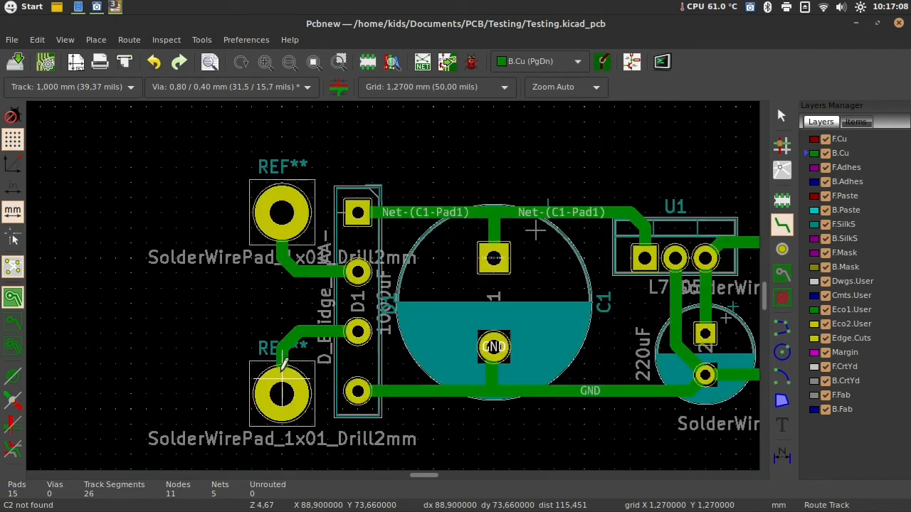
Step: Leave track routing and hide the SolderWirePad_1x01_Drill2mm value texts of the two wire pads beside D1
scroll(491, 306, "down", 3)
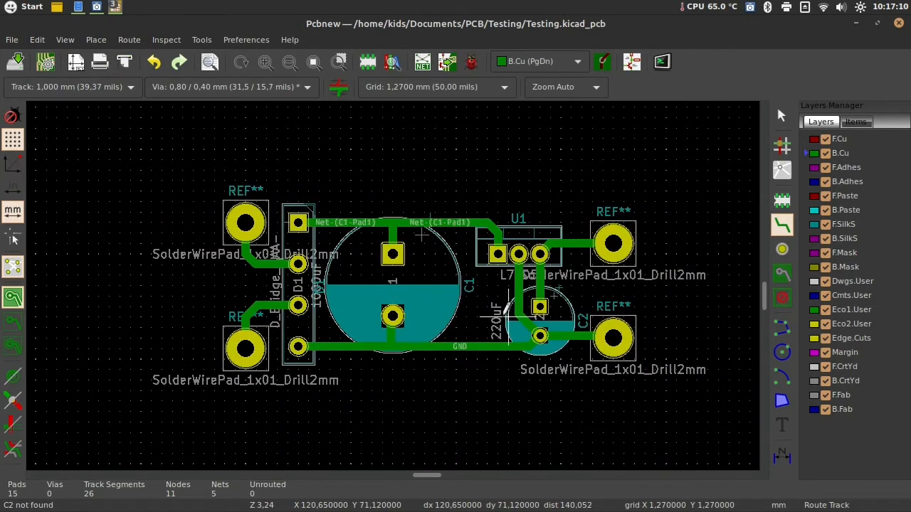
scroll(494, 306, "up", 1)
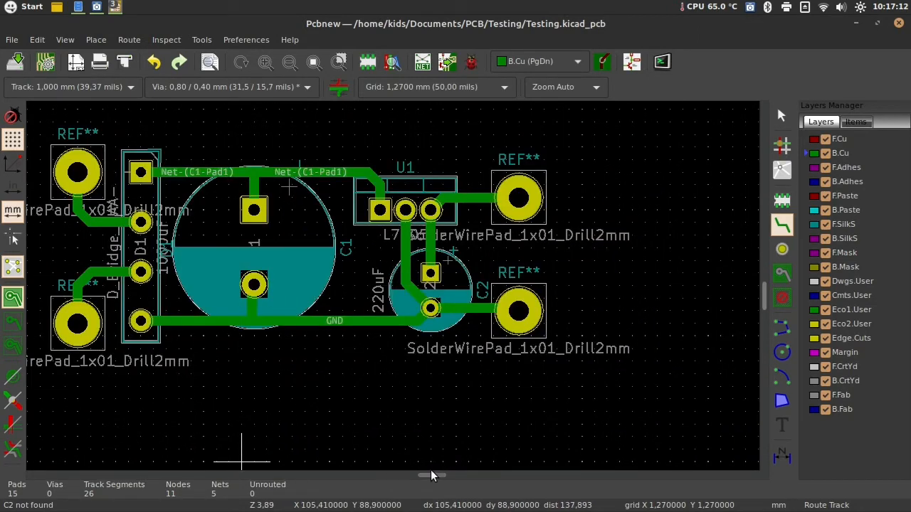
left_click_drag(432, 474, 425, 479)
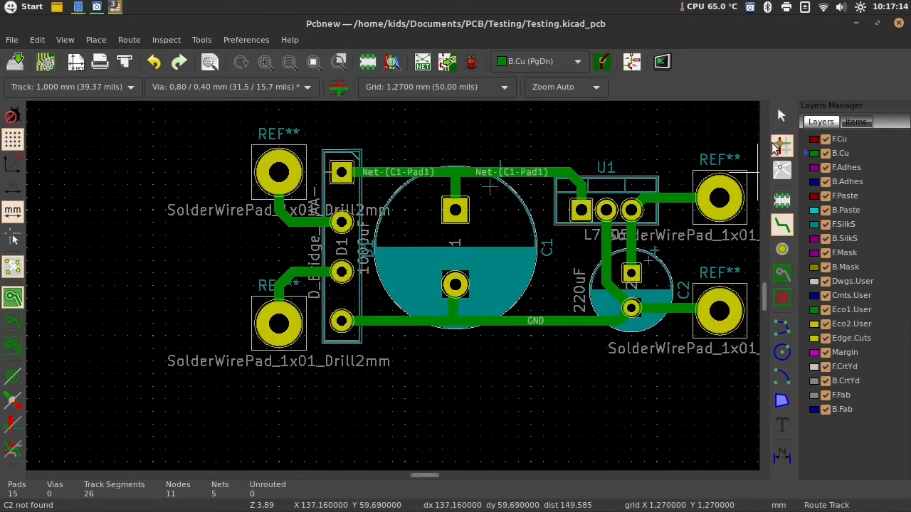
left_click(781, 115)
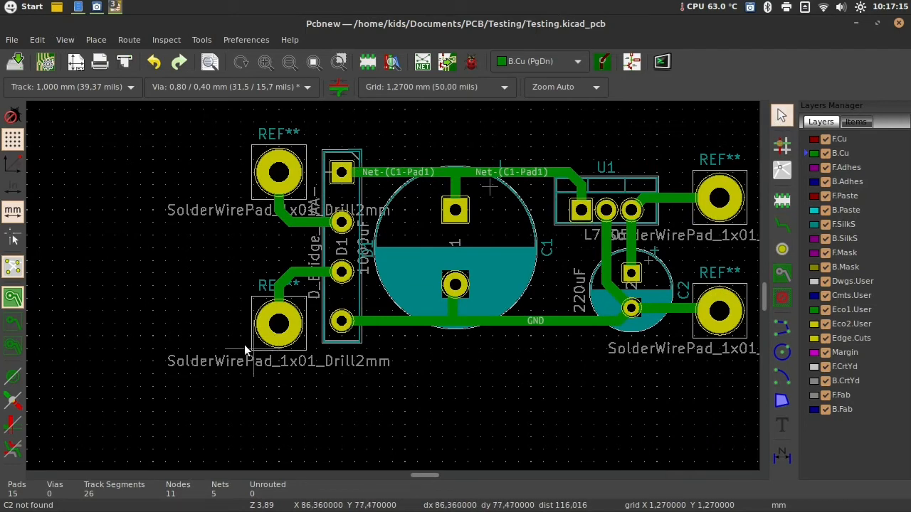
double_click(188, 209)
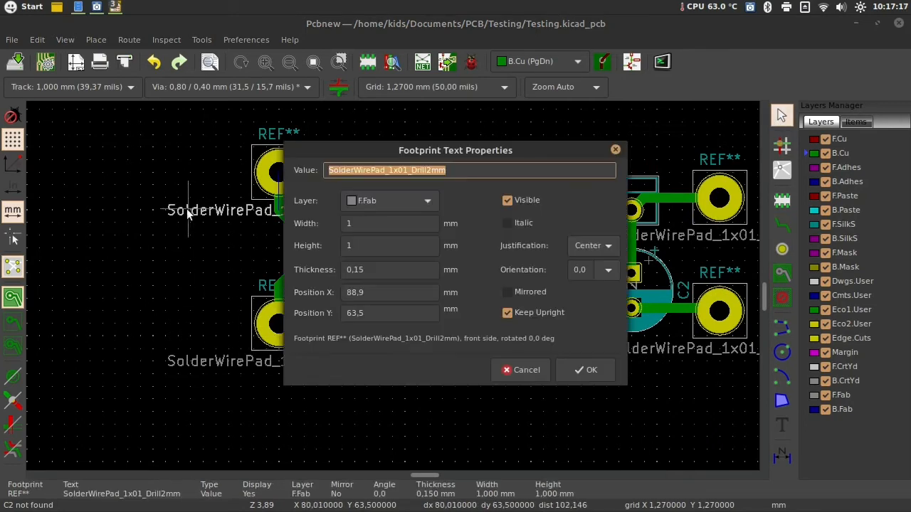
left_click(508, 201)
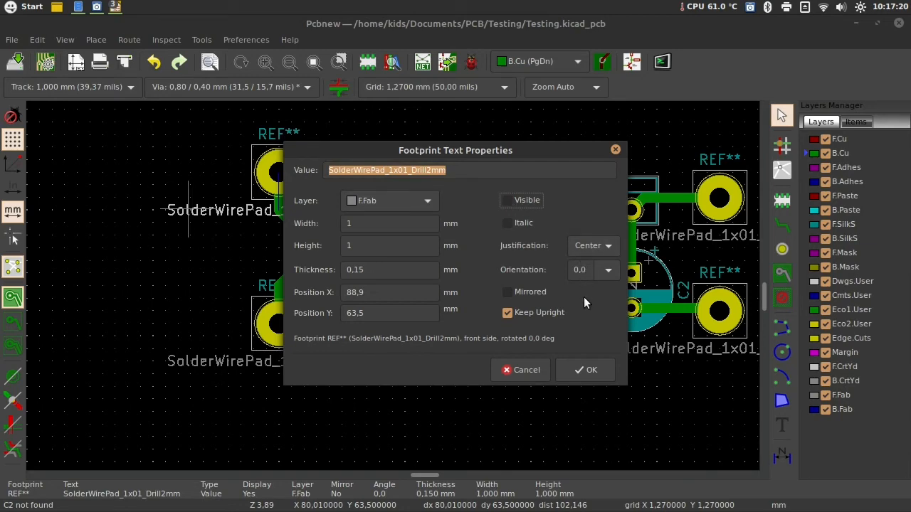
left_click(585, 369)
double_click(261, 361)
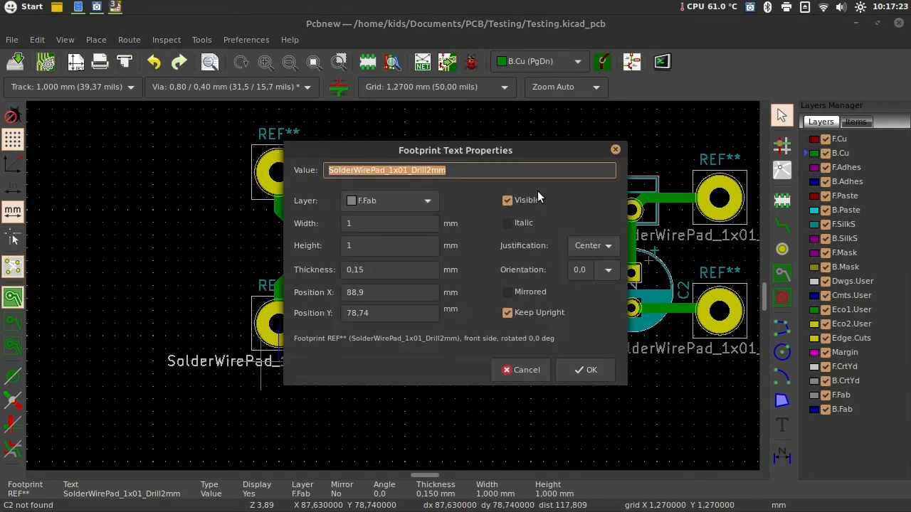
left_click(520, 200)
left_click(585, 369)
Step: Hide the SolderWirePad_1x01_Drill2mm value texts of the two output wire pads beside C2
double_click(658, 348)
left_click(508, 200)
left_click(594, 369)
double_click(679, 236)
left_click(508, 201)
left_click(588, 369)
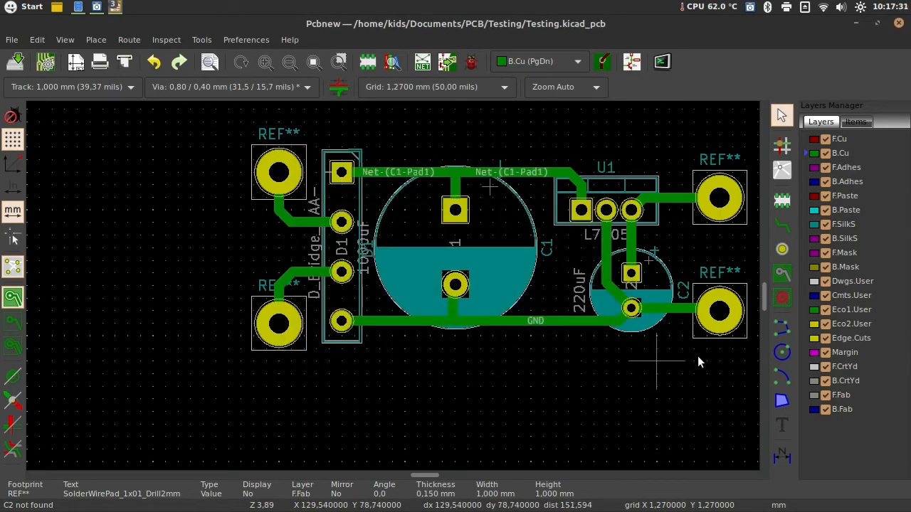
Step: Draw a rectangular graphic polygon about 52 × 25 mm on Edge.Cuts around the whole circuit as board outline, and activate zone placement
left_click_drag(426, 475, 430, 476)
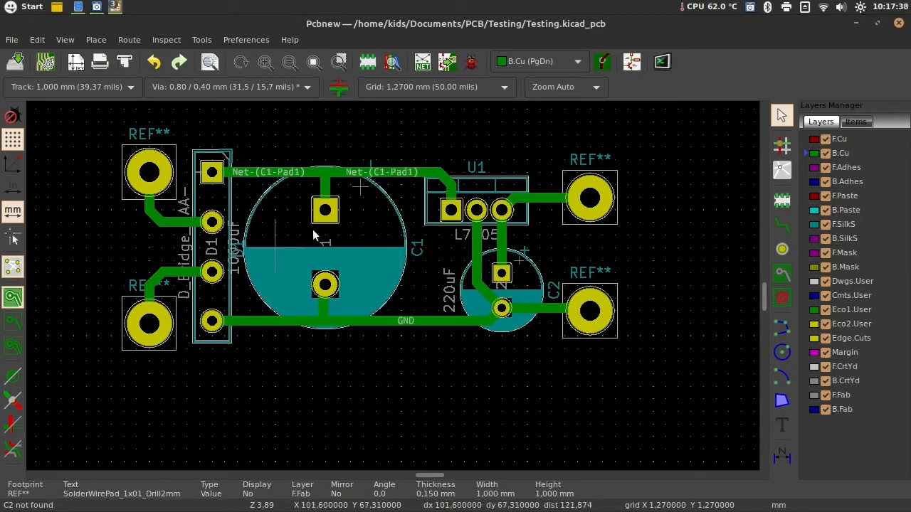
key("ctrl+shift+z")
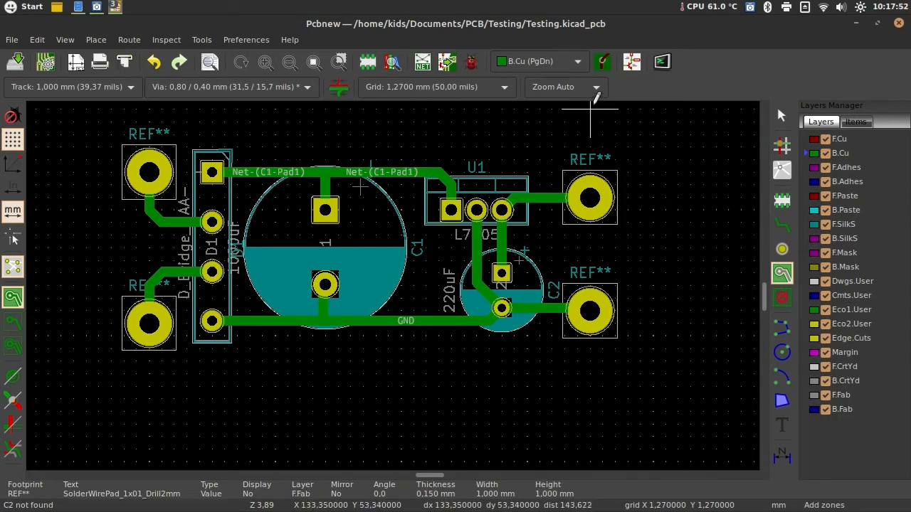
left_click(574, 62)
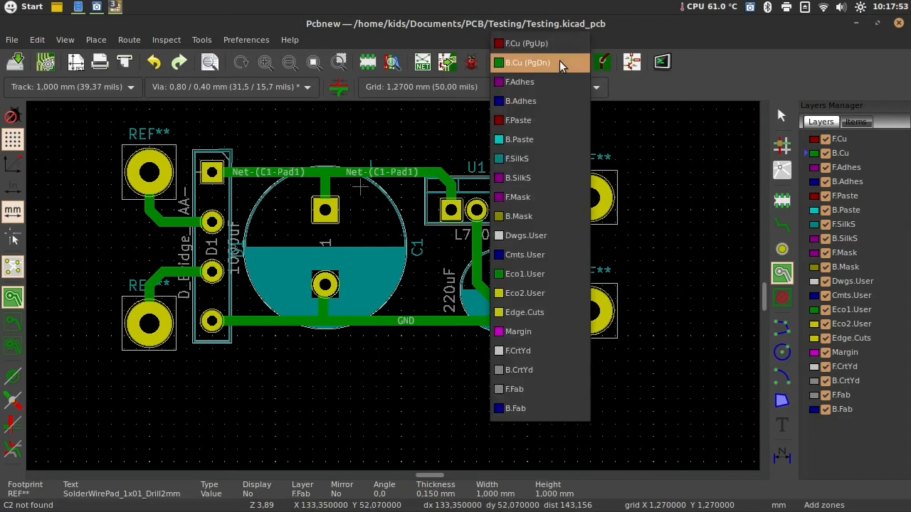
left_click(523, 319)
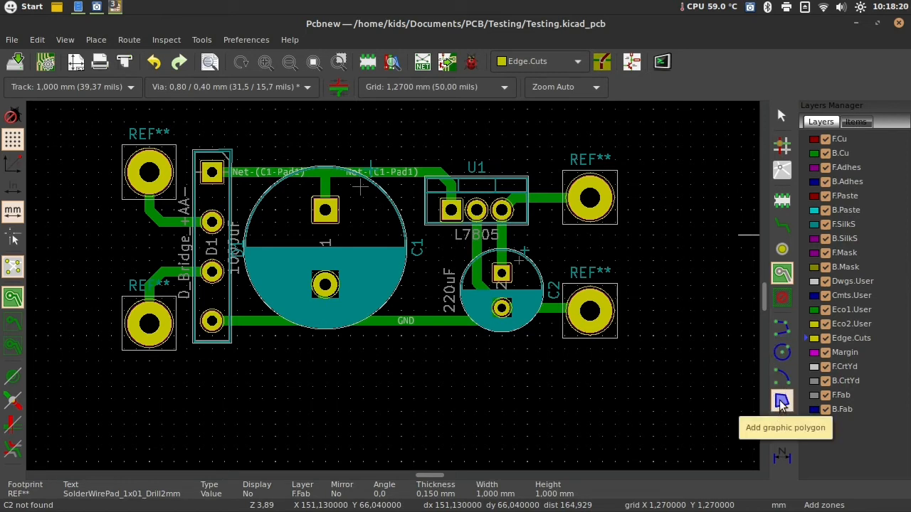
left_click(781, 402)
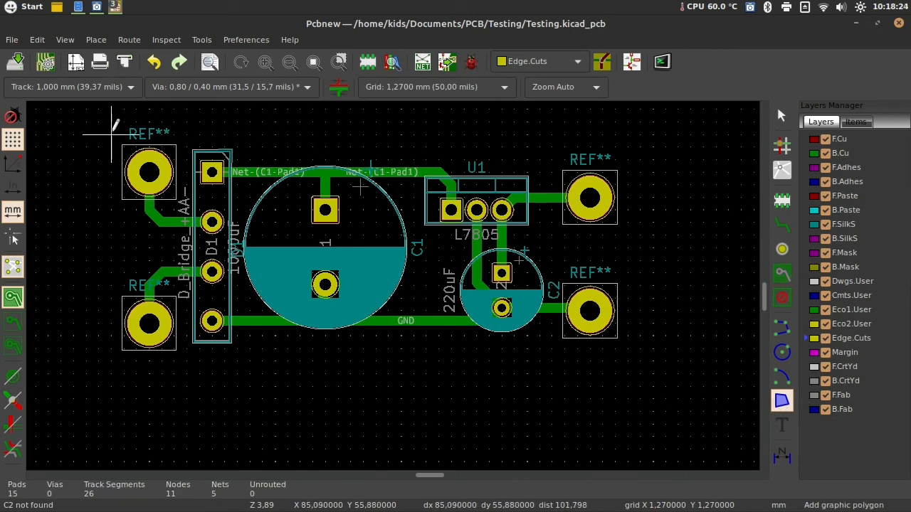
scroll(112, 132, "up", 3)
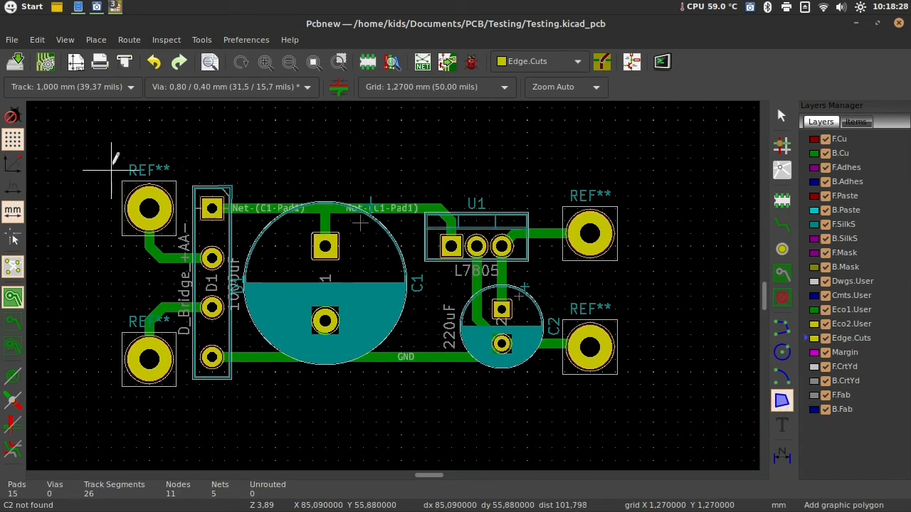
left_click(111, 160)
left_click(627, 158)
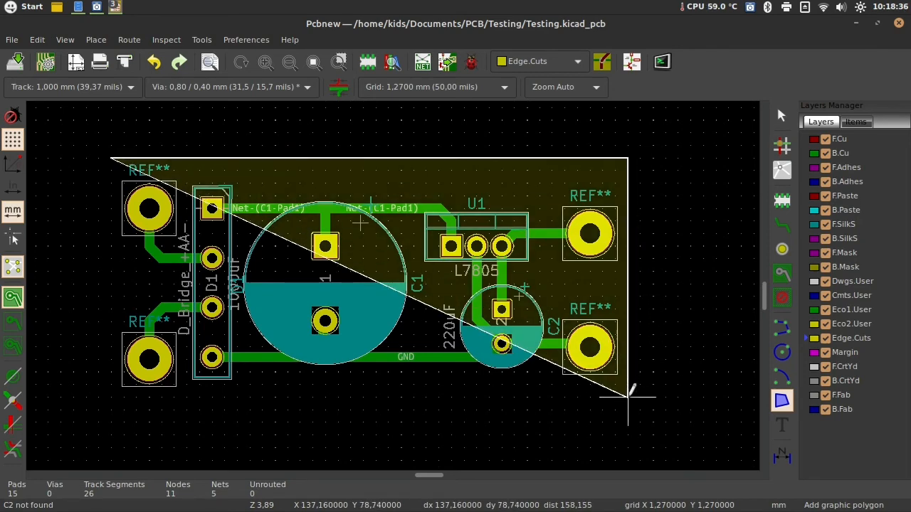
left_click(628, 409)
left_click(122, 408)
left_click(122, 157)
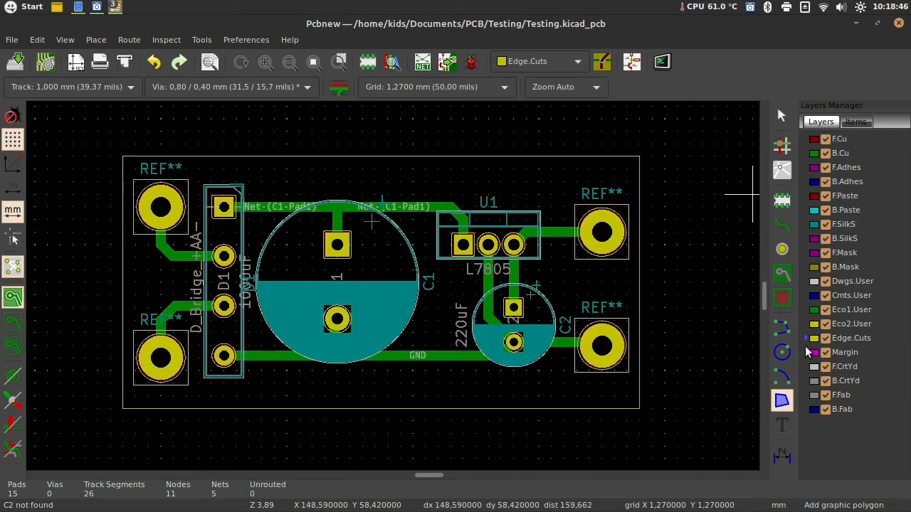
left_click(782, 273)
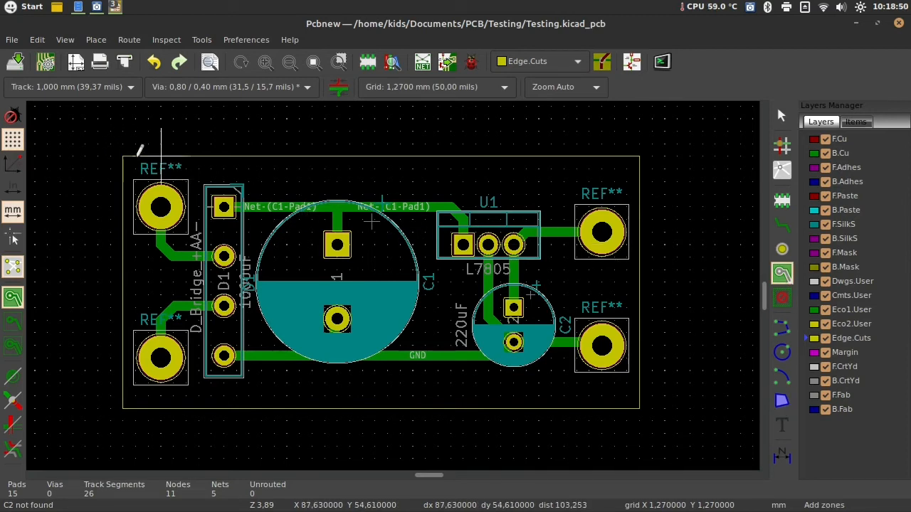
left_click(122, 152)
scroll(371, 261, "down", 3)
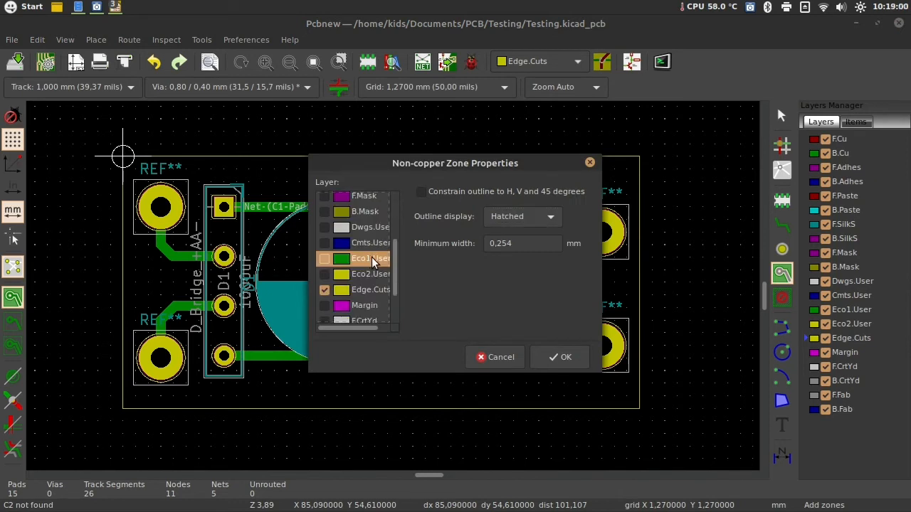
left_click(589, 163)
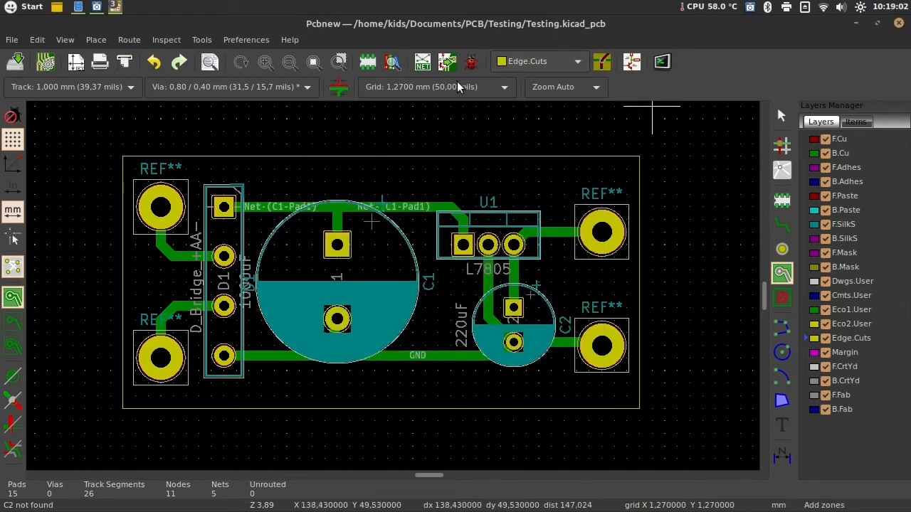
Step: Make B.Cu the active layer and start a copper zone on the GND net at the board outline's upper-left corner
left_click(580, 60)
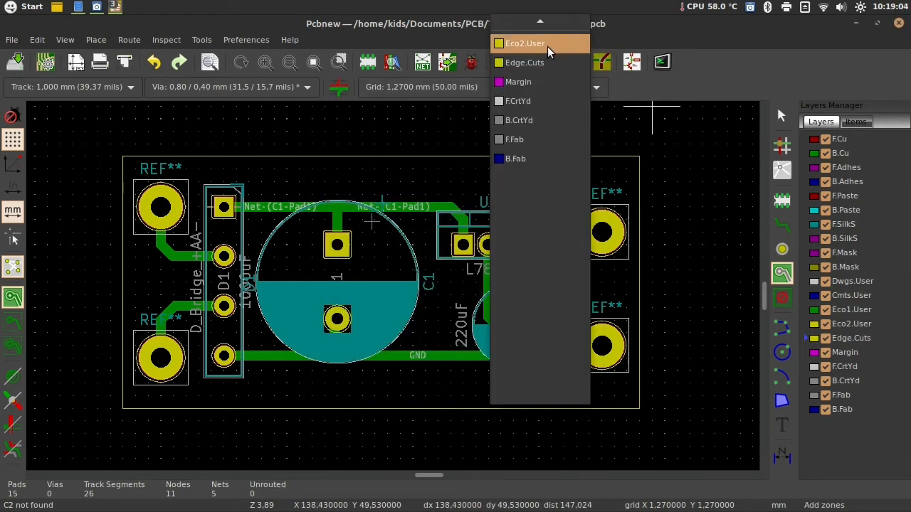
scroll(559, 44, "up", 4)
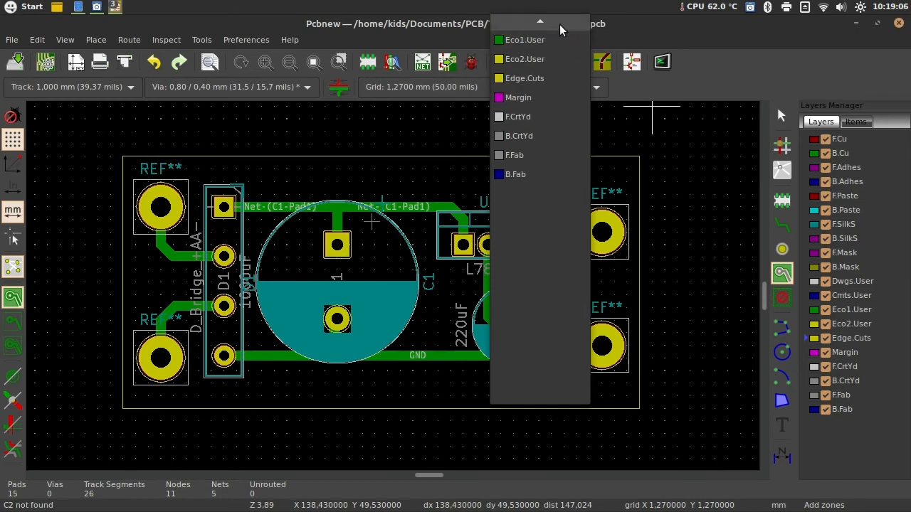
scroll(546, 78, "up", 6)
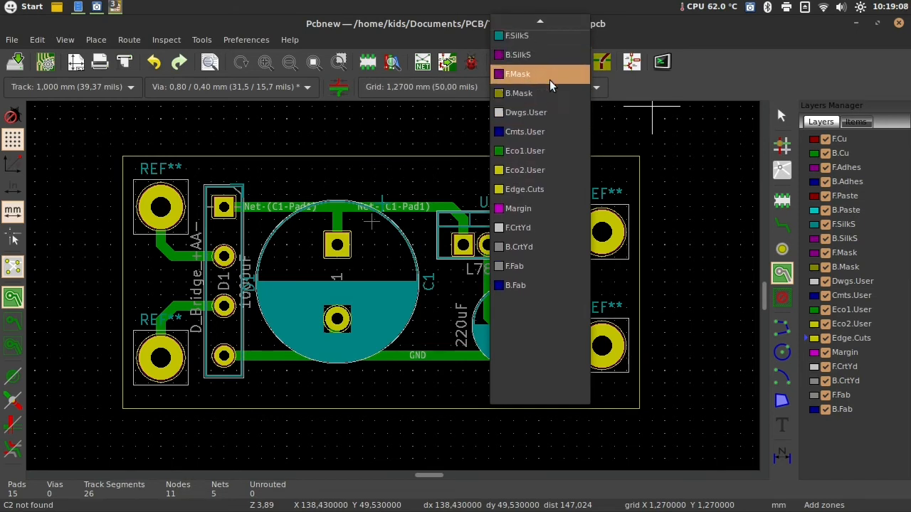
scroll(547, 72, "up", 3)
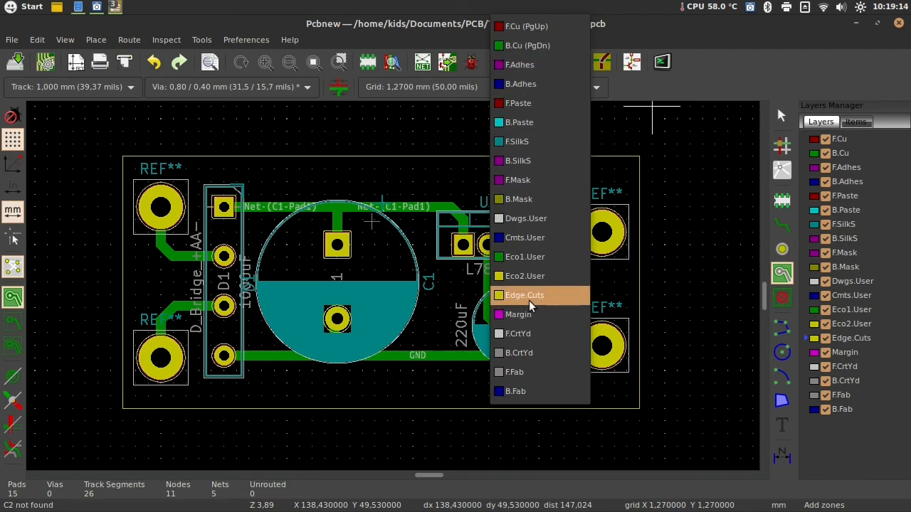
left_click(523, 46)
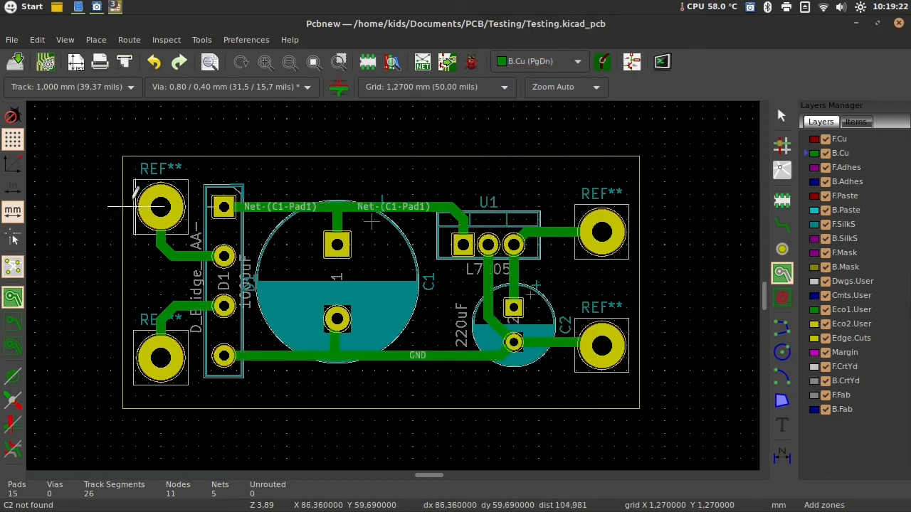
left_click(123, 154)
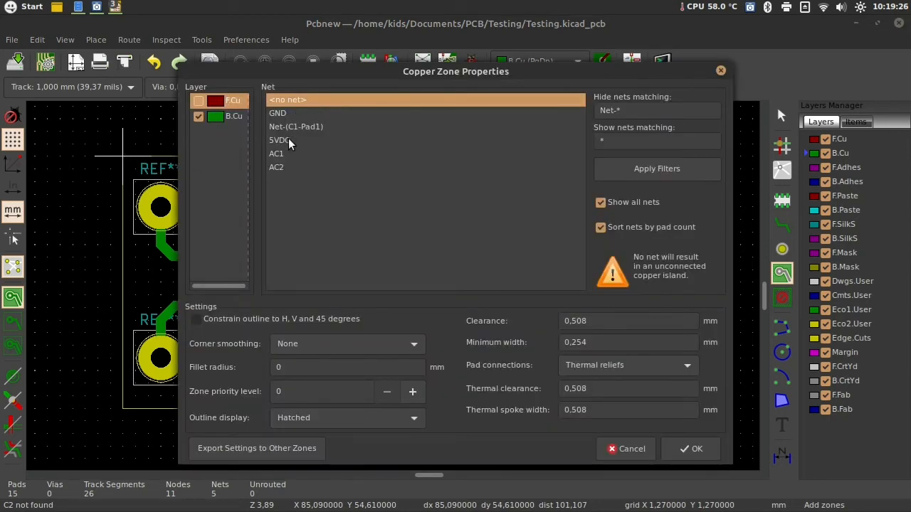
left_click(277, 168)
left_click(281, 154)
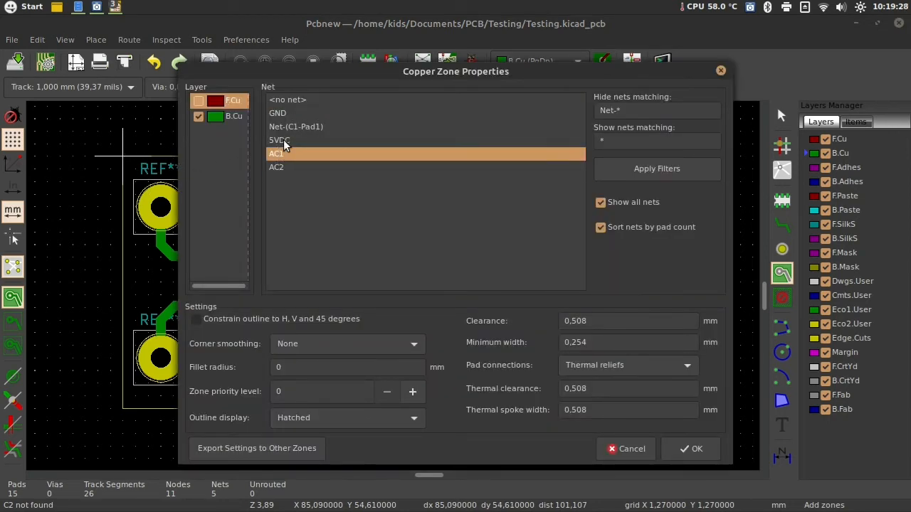
left_click(283, 140)
left_click(286, 127)
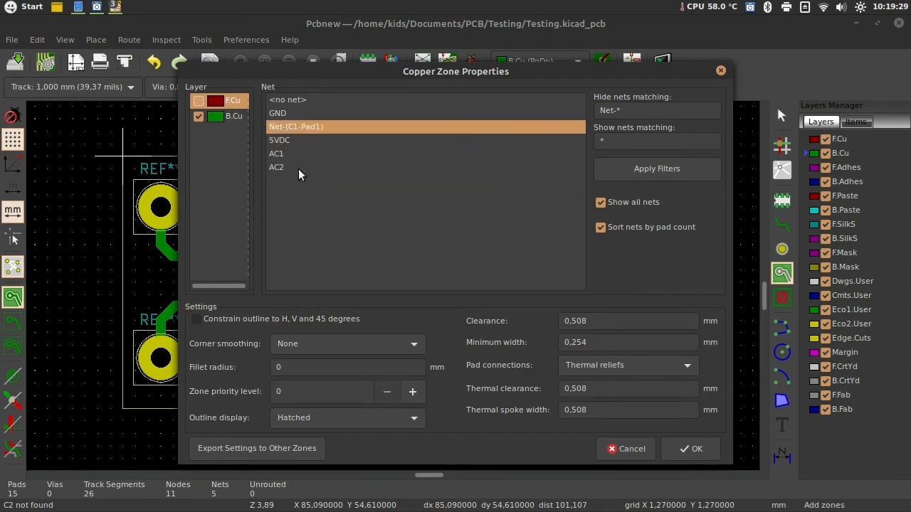
left_click(279, 114)
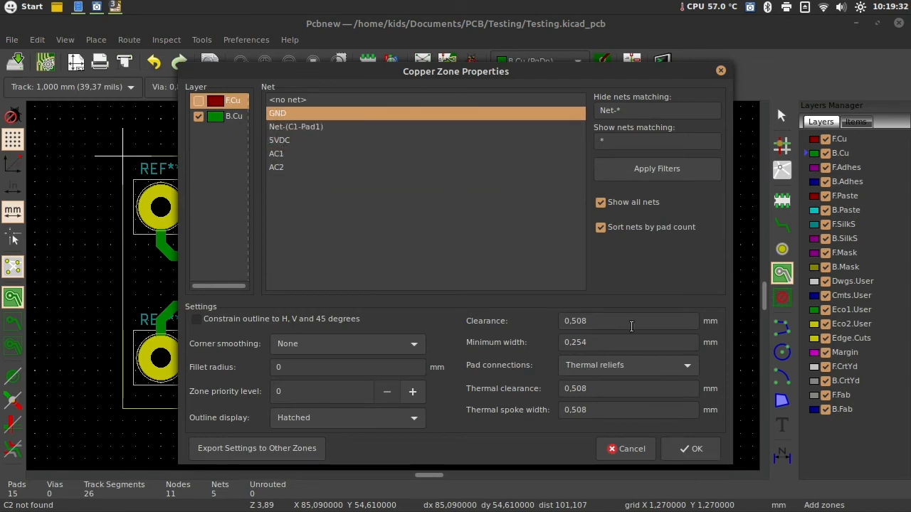
left_click(691, 449)
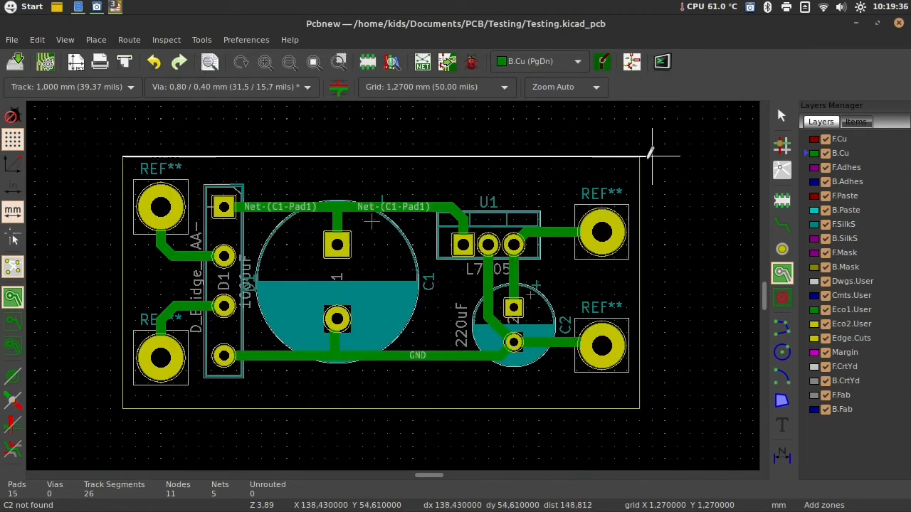
Step: Trace the zone along the remaining corners of the board outline, close and fill it, and leave zone placement
left_click(640, 155)
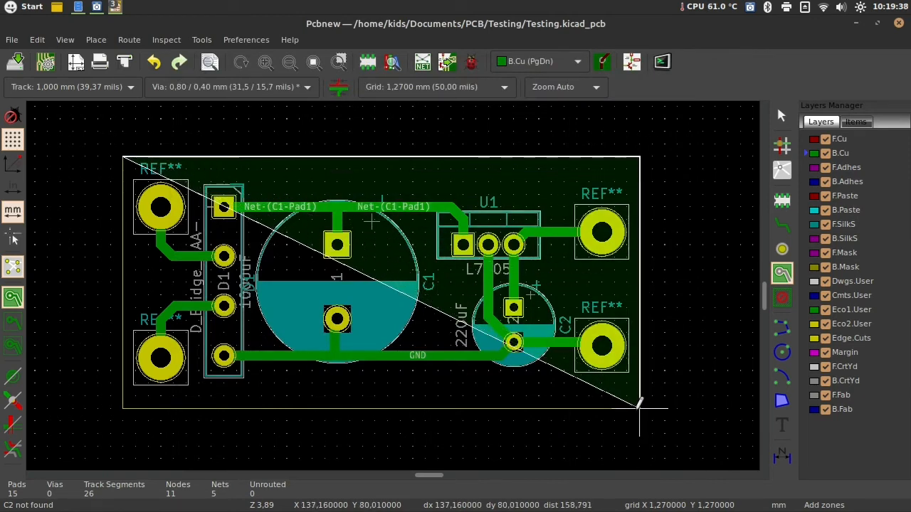
left_click(639, 408)
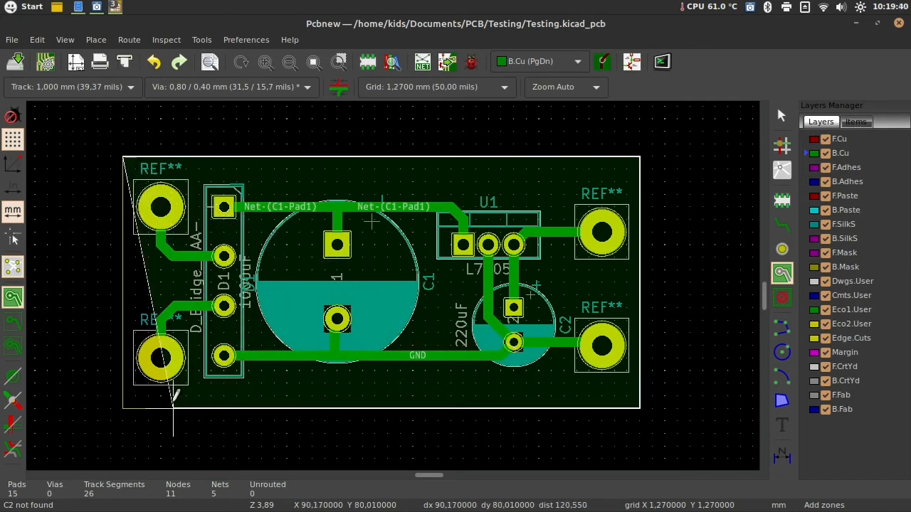
left_click(122, 408)
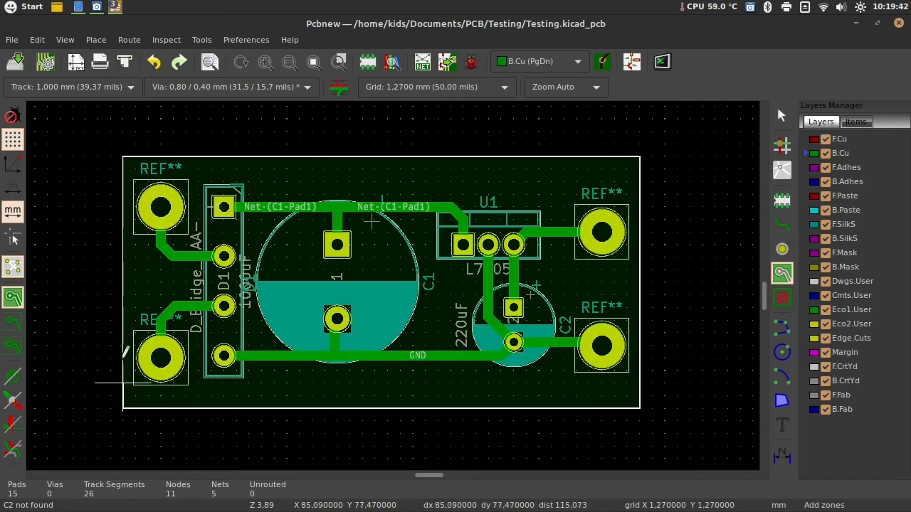
left_click(123, 156)
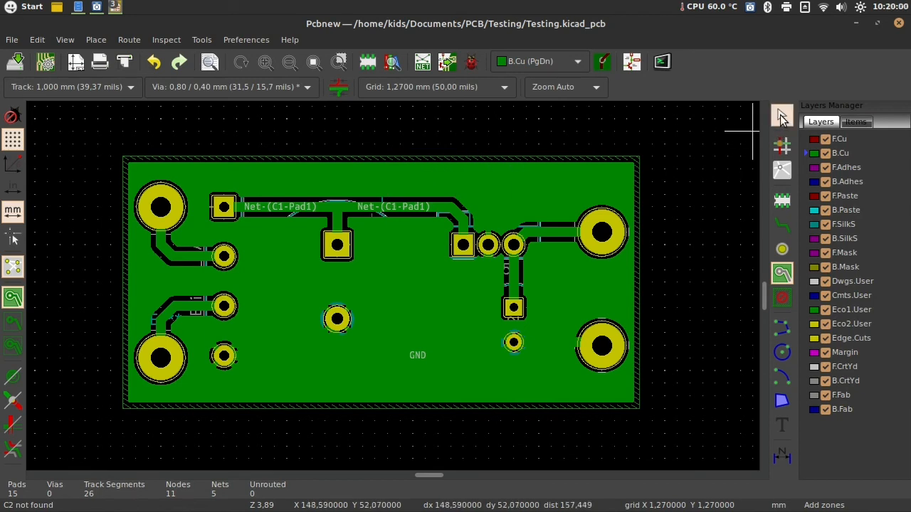
left_click(781, 117)
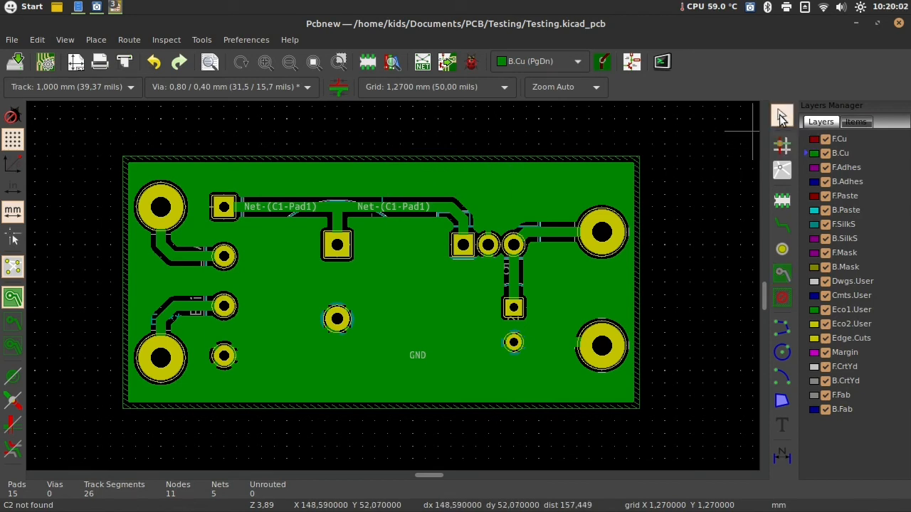
Step: Set the clearance of the GND copper zone to 1 mm and deselect the zone
left_click(483, 159)
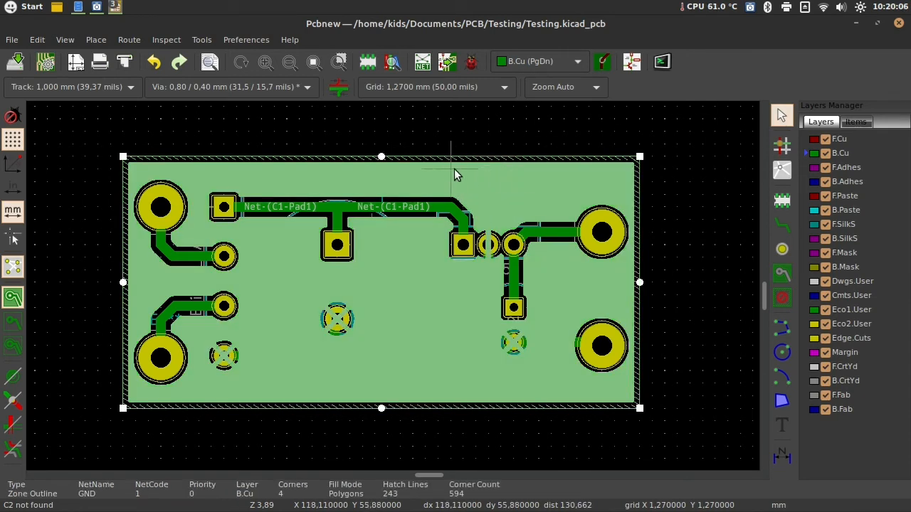
key("e")
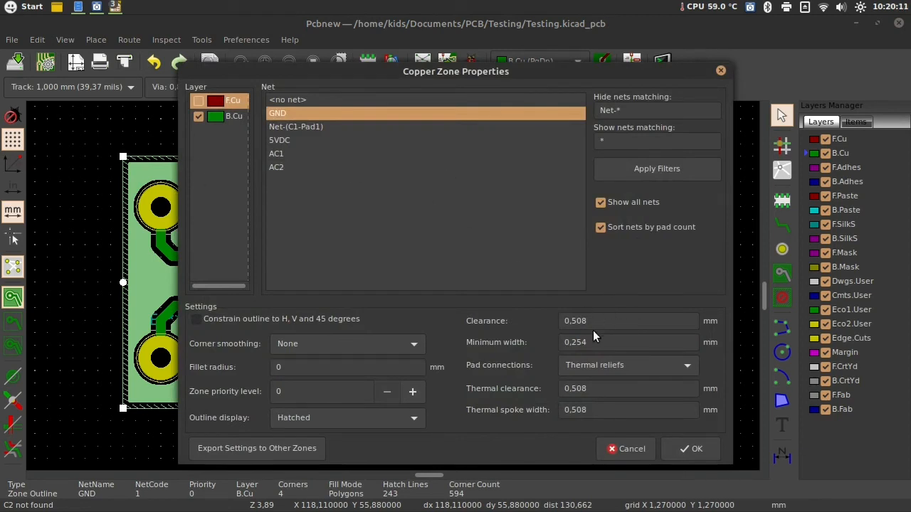
left_click_drag(595, 322, 520, 321)
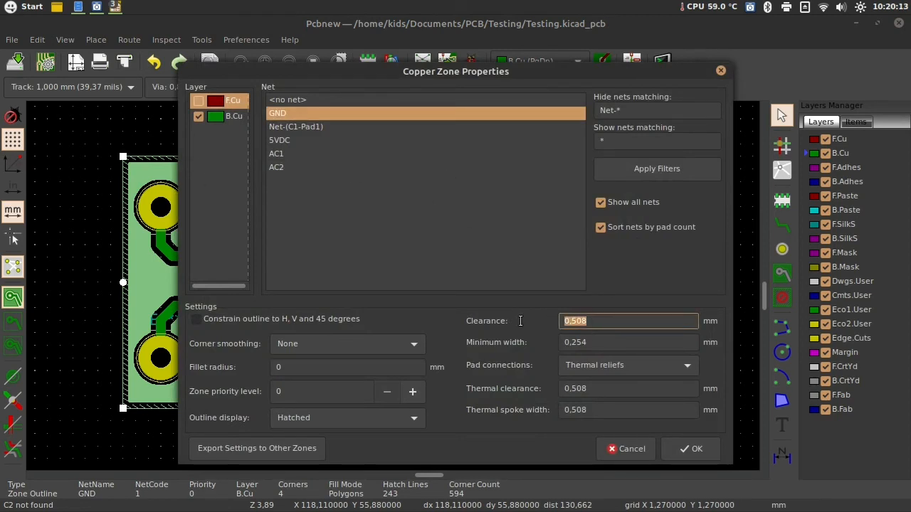
type("1")
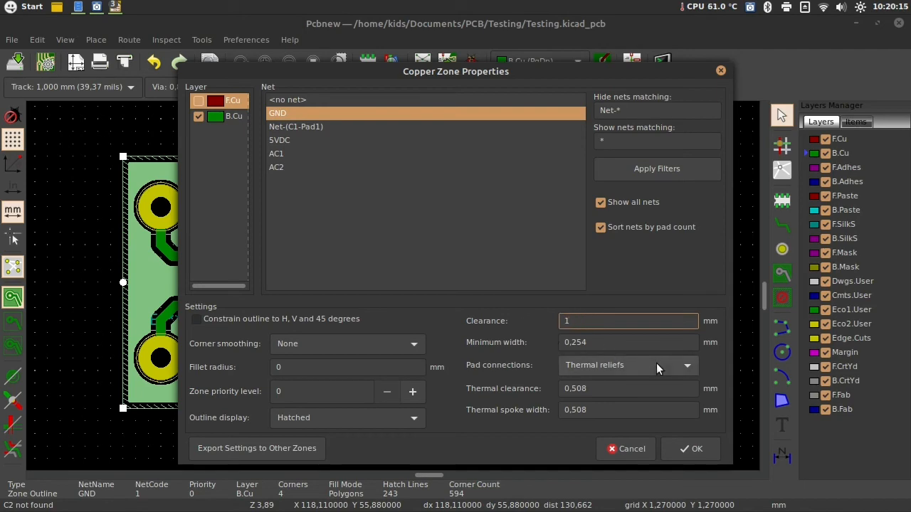
left_click(690, 449)
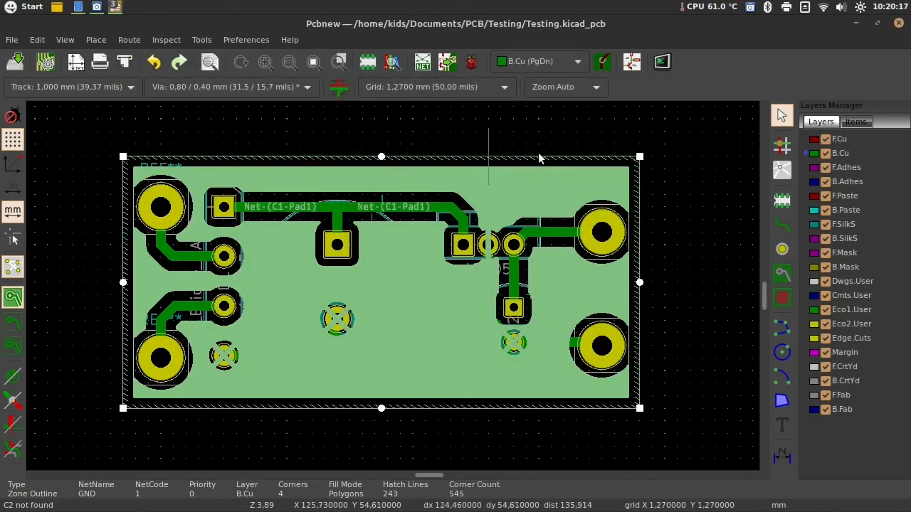
left_click(668, 190)
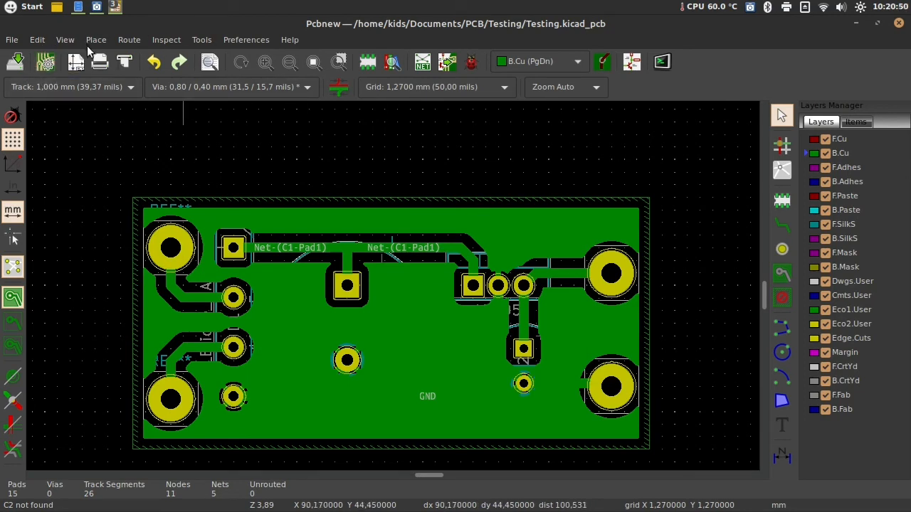
left_click(12, 39)
mouse_move(38, 180)
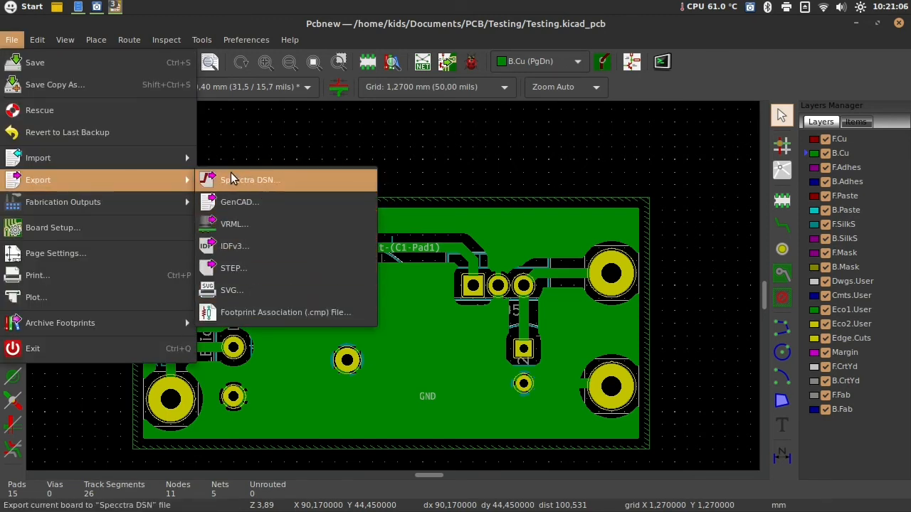
left_click(227, 112)
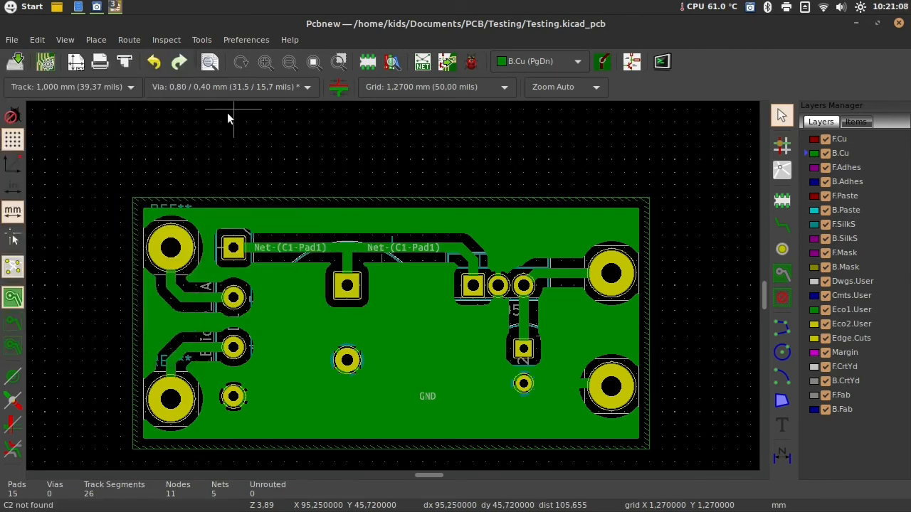
Step: Open the board's print settings, keep B.Cu as the only copper layer and choose the Black and white output mode
left_click(100, 62)
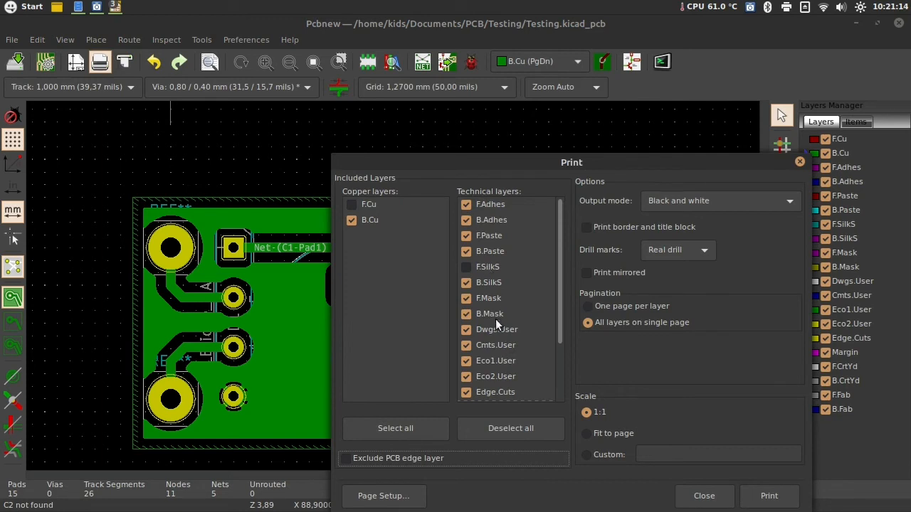
left_click(353, 202)
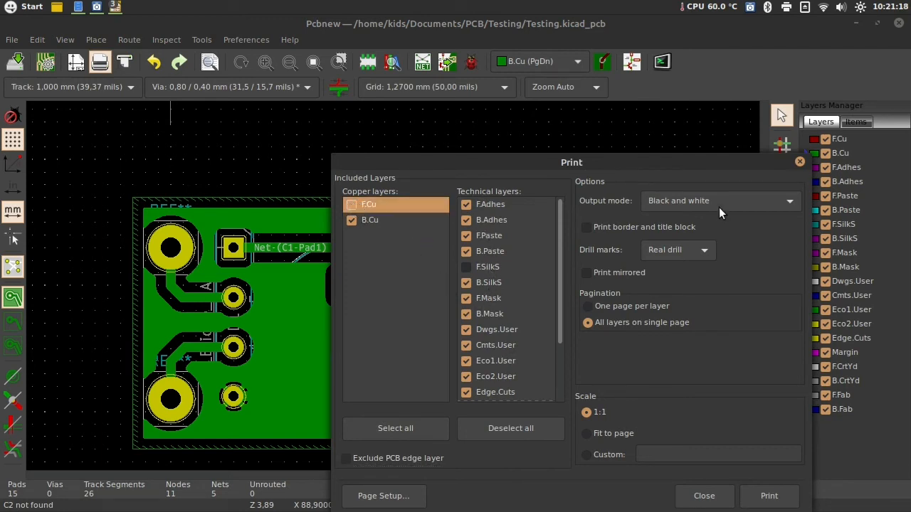
left_click_drag(689, 167, 666, 134)
left_click(678, 180)
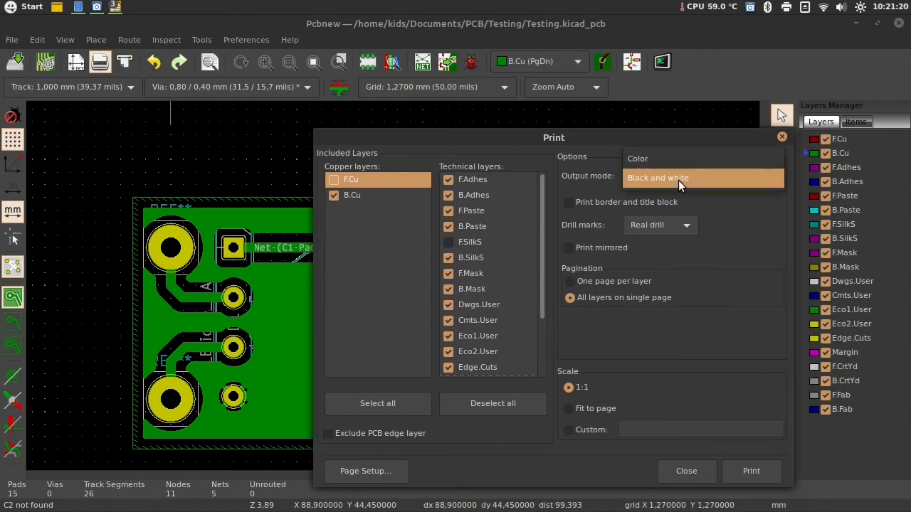
left_click(688, 180)
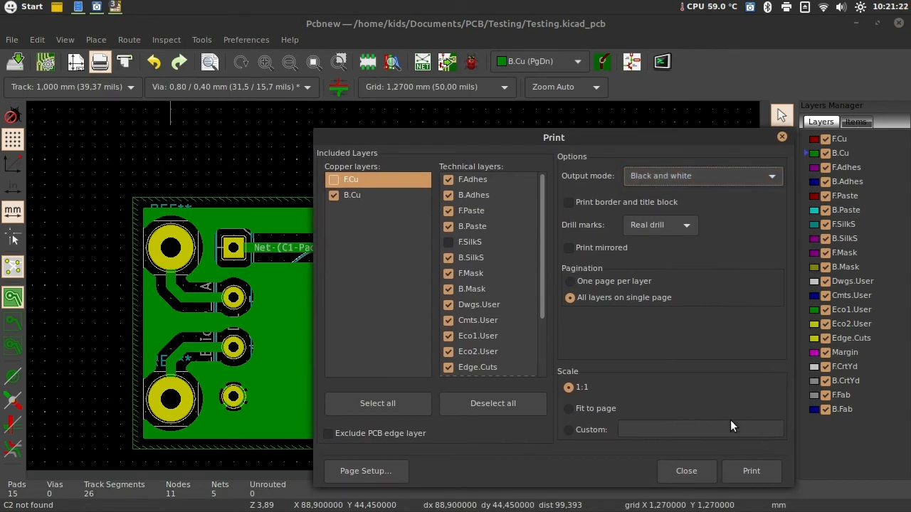
Step: Proceed to printing and choose Print to File as the printer
left_click(735, 476)
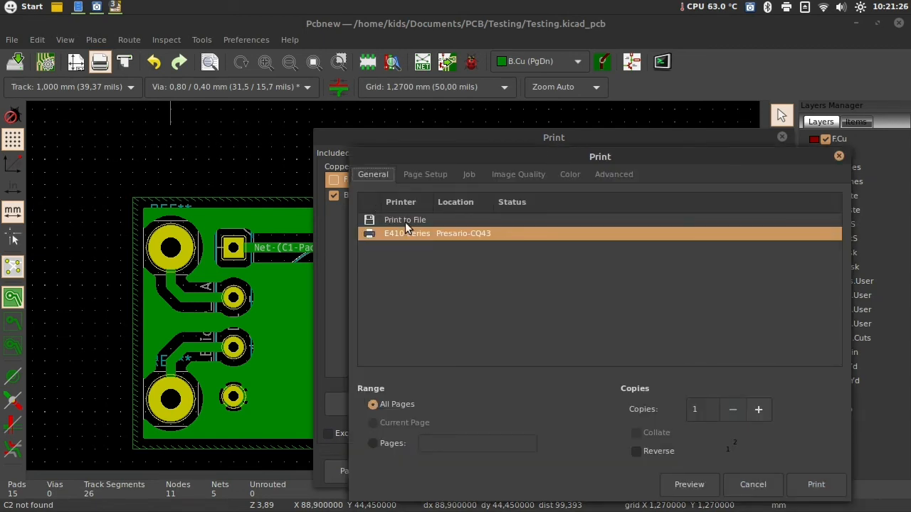
left_click(405, 222)
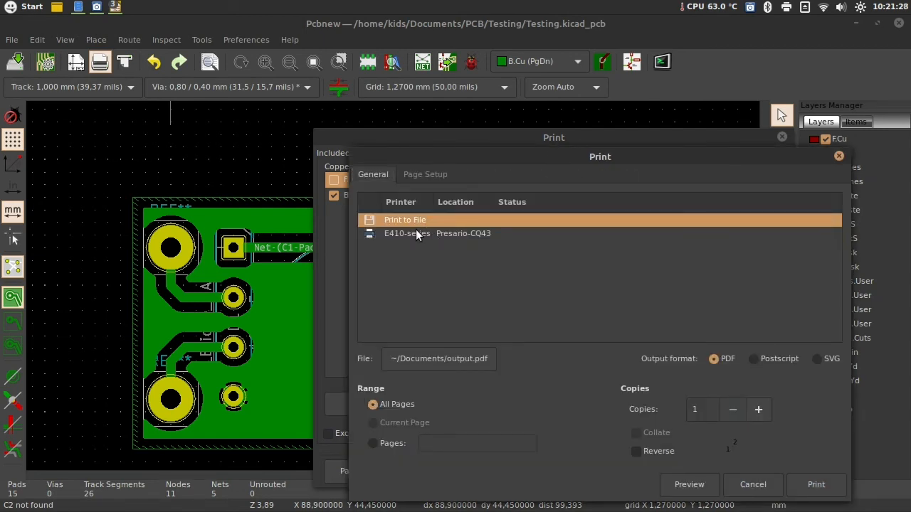
left_click(415, 229)
left_click(406, 219)
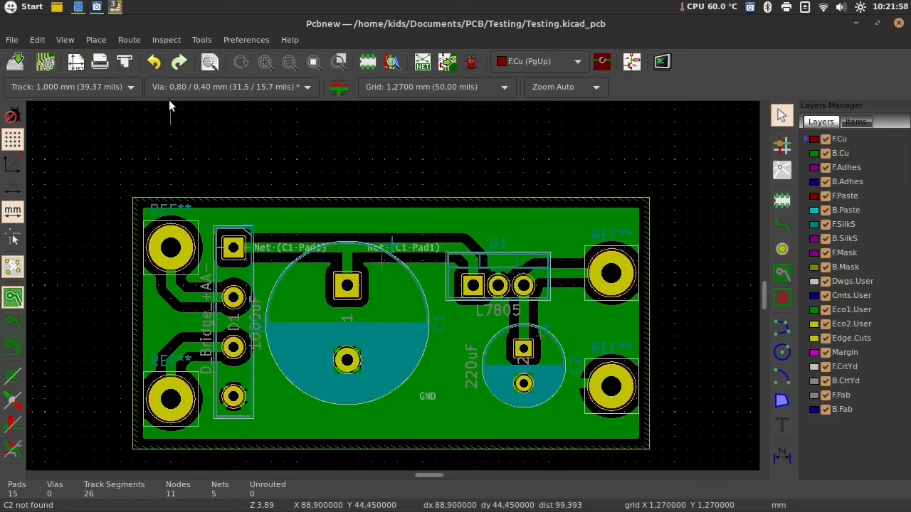
Step: Examine the back copper side and the front silkscreen side of the board in the 3D Viewer, and close the viewer
left_click(97, 40)
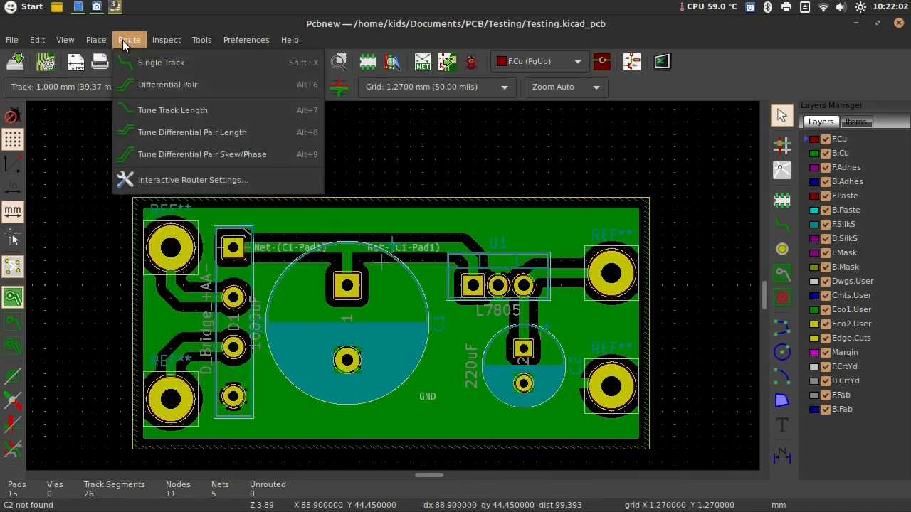
left_click(65, 40)
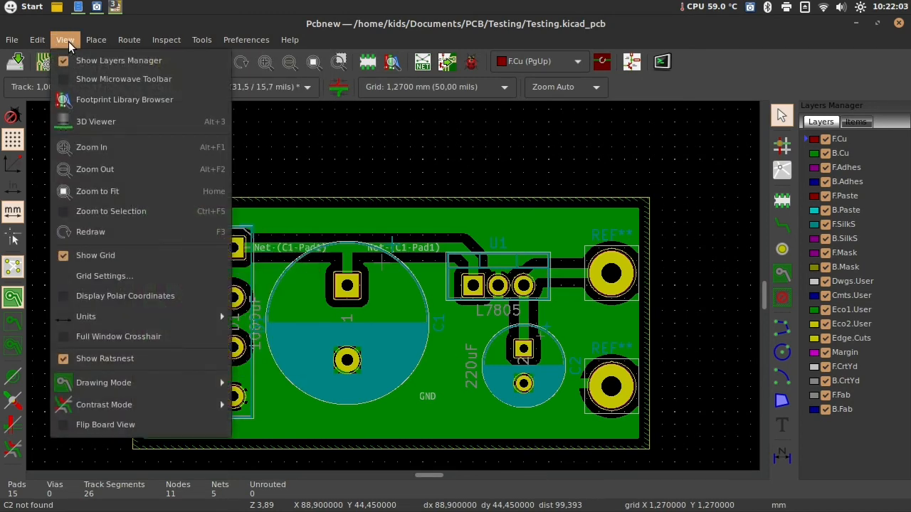
left_click(84, 126)
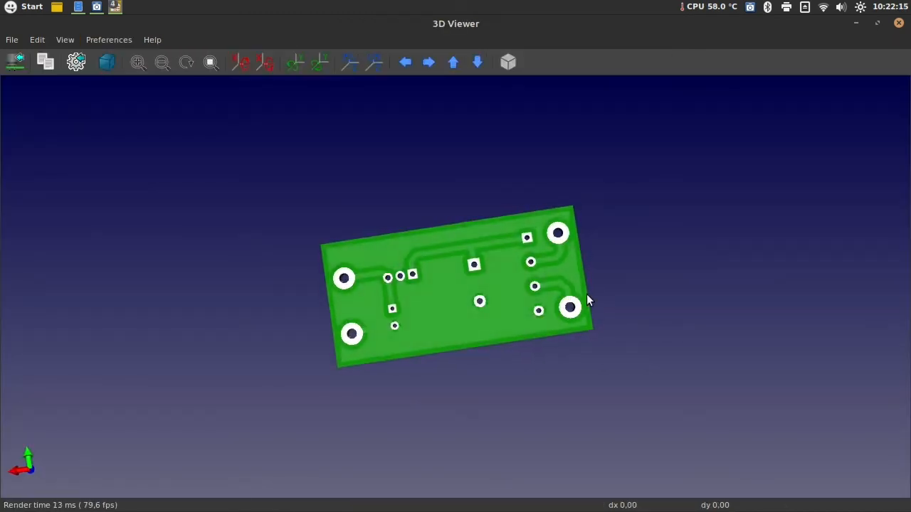
left_click_drag(419, 301, 540, 291)
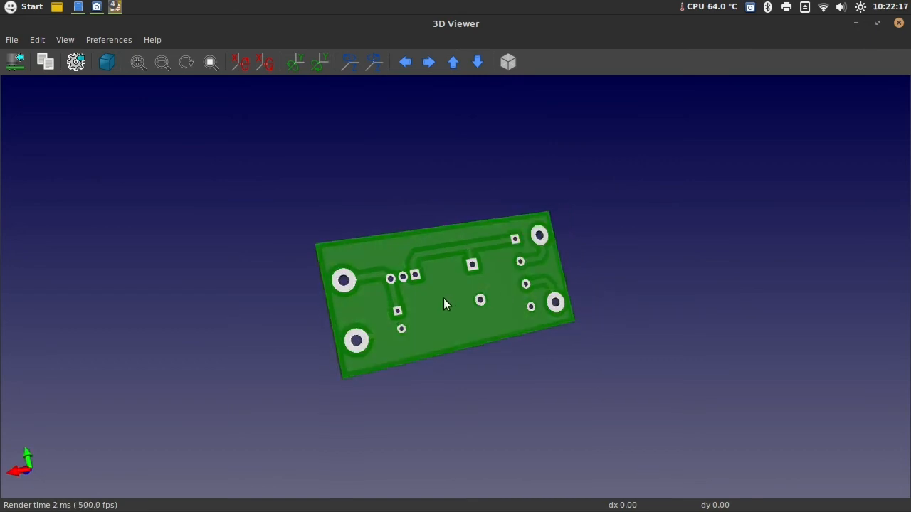
left_click_drag(443, 304, 316, 275)
scroll(479, 288, "up", 2)
left_click_drag(414, 278, 488, 300)
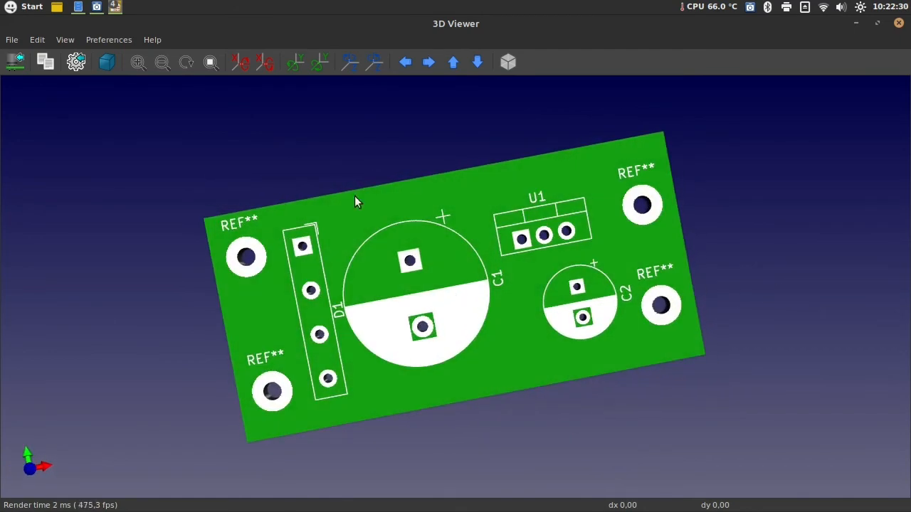
left_click_drag(356, 202, 55, 340)
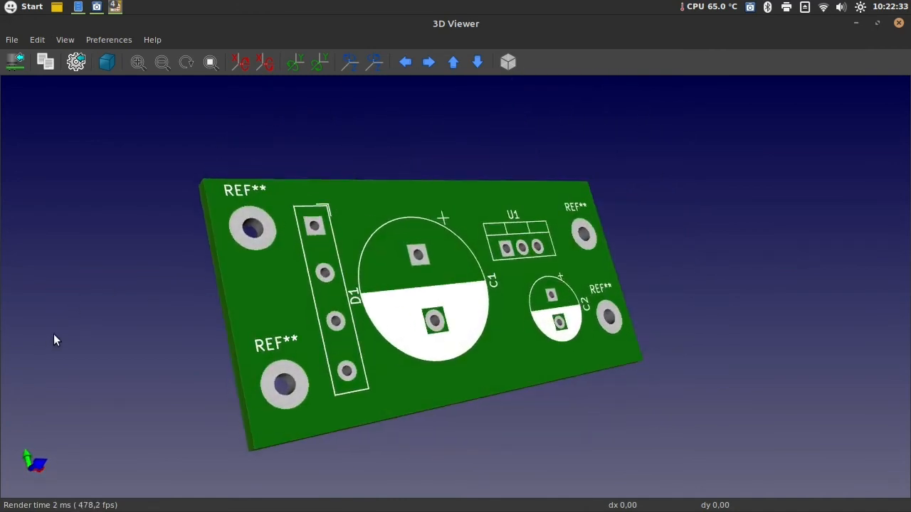
left_click(900, 24)
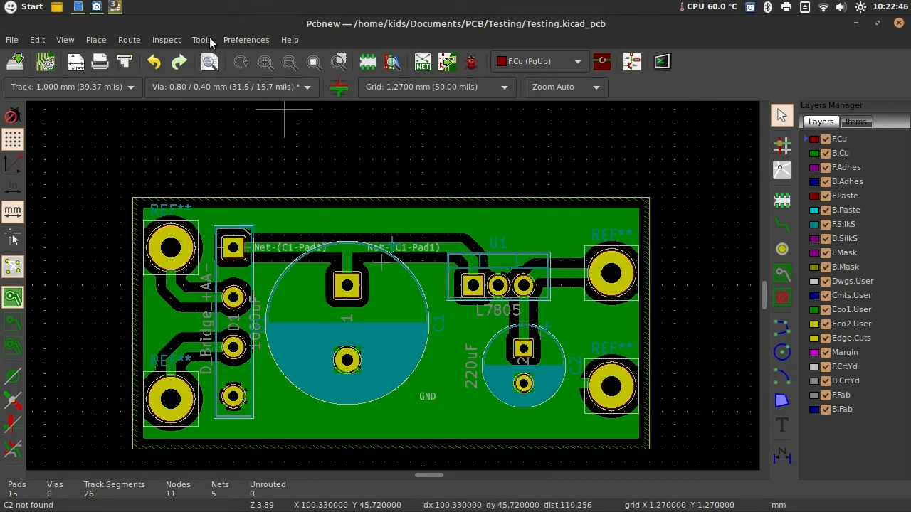
left_click(236, 44)
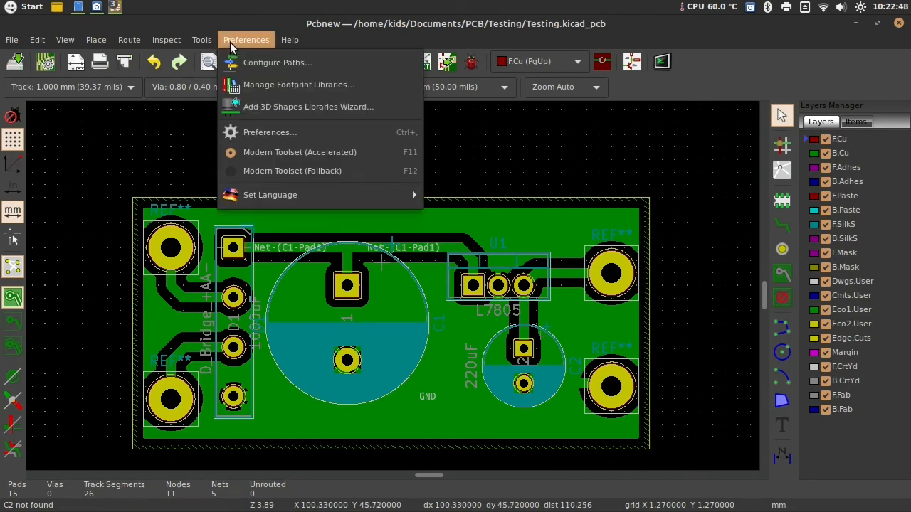
left_click(259, 39)
left_click(250, 39)
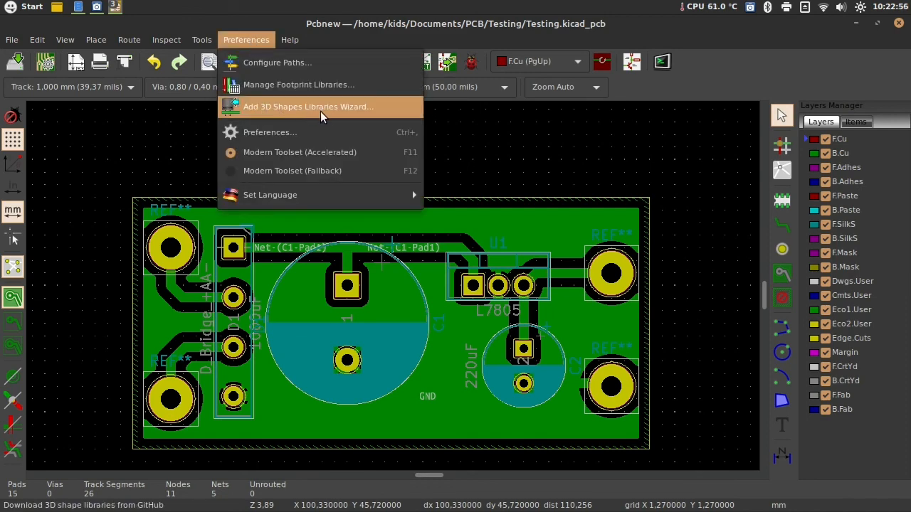
left_click(341, 110)
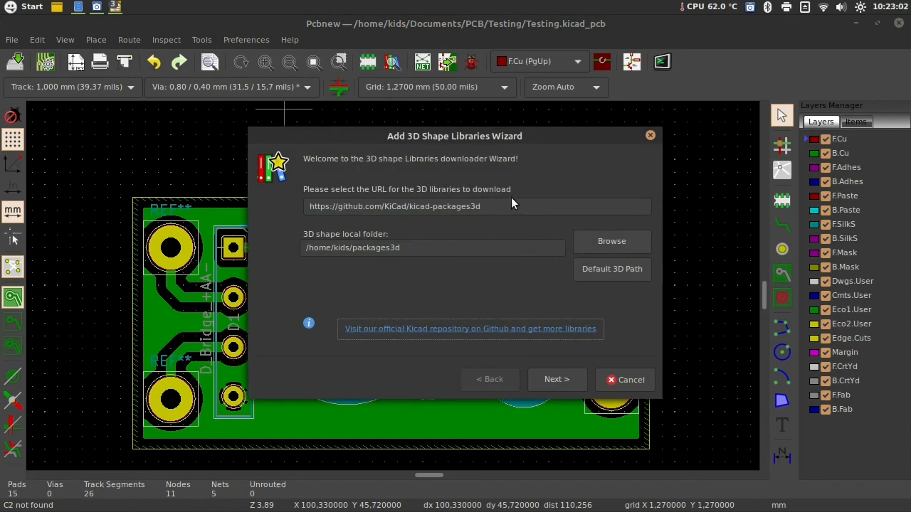
left_click(536, 244)
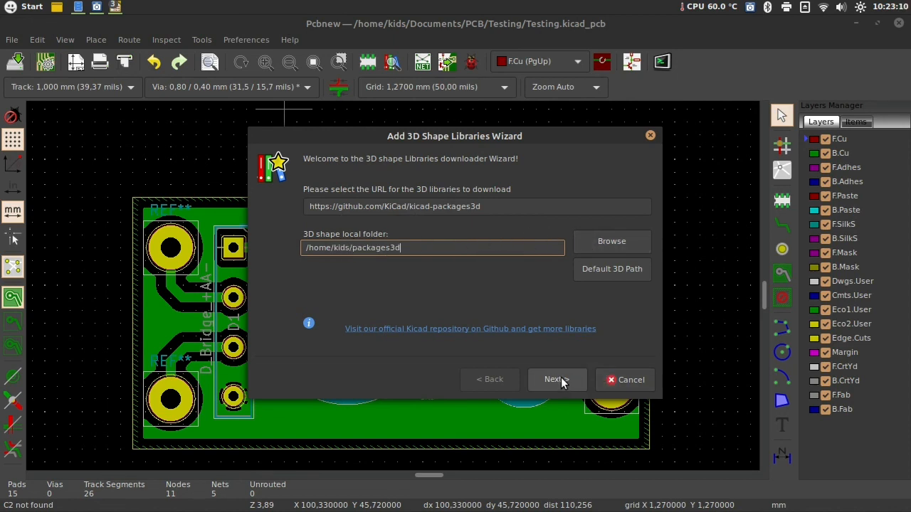
left_click(363, 206)
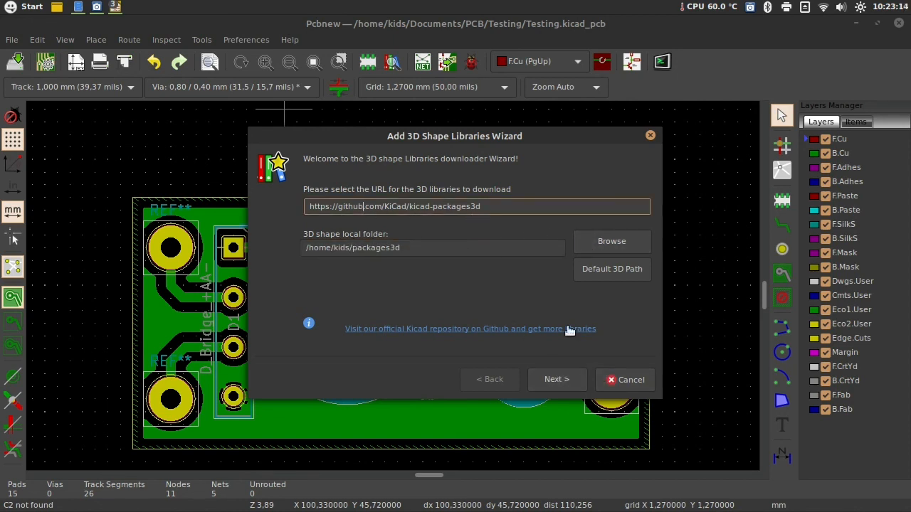
left_click(560, 379)
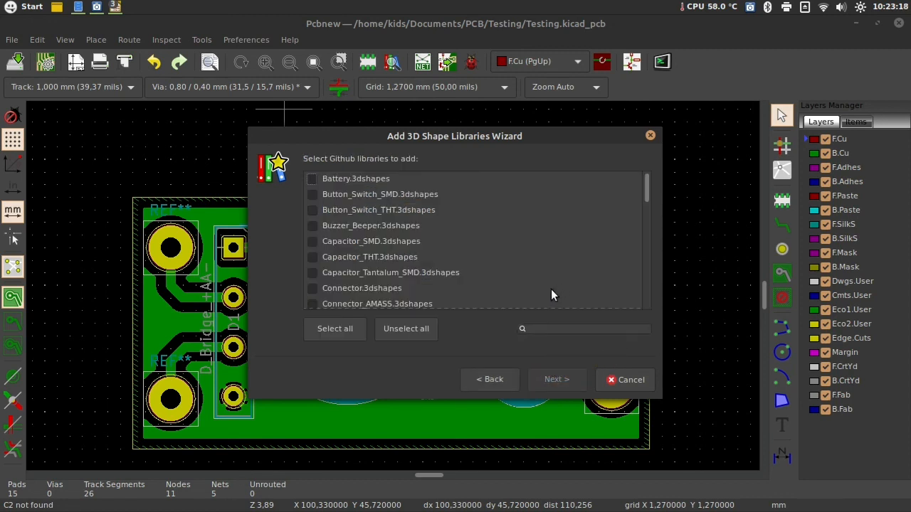
left_click(313, 180)
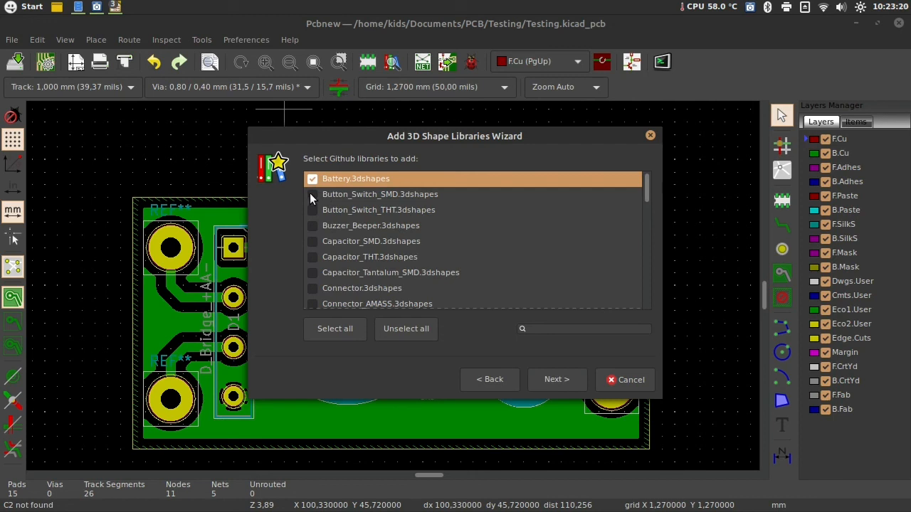
left_click(310, 194)
left_click(310, 196)
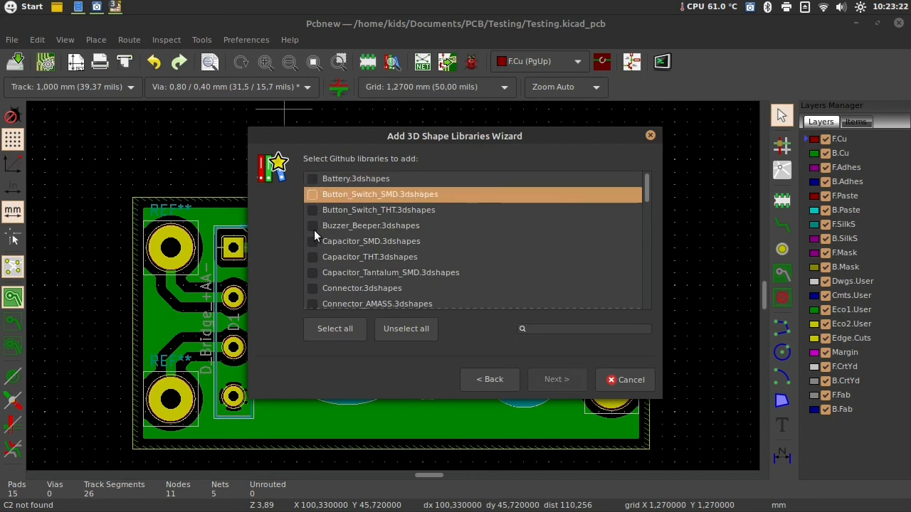
left_click(313, 241)
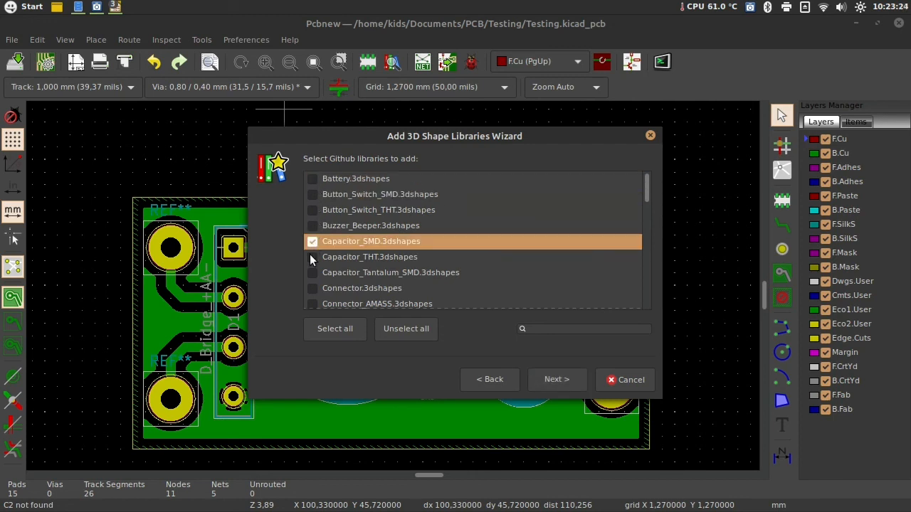
left_click(309, 255)
left_click(310, 242)
left_click(310, 257)
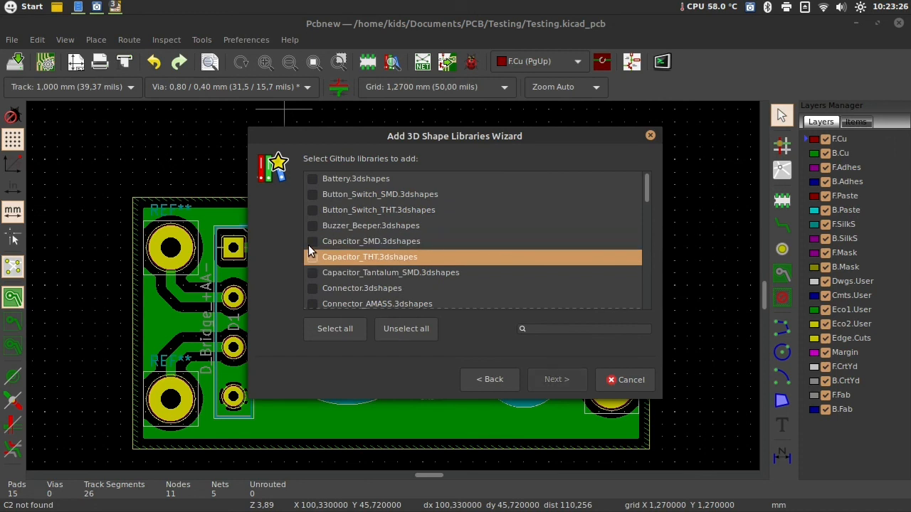
left_click(309, 243)
left_click(311, 256)
left_click(310, 245)
left_click(309, 255)
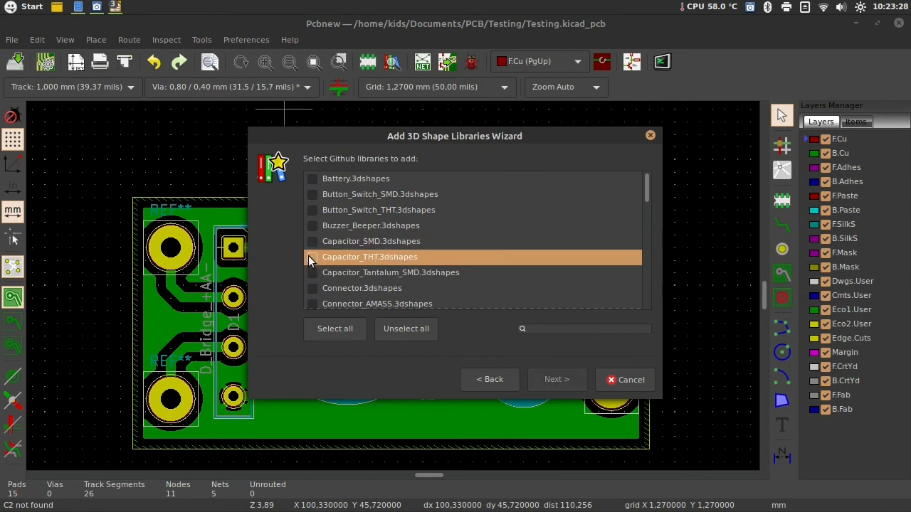
left_click(338, 331)
scroll(367, 271, "down", 2)
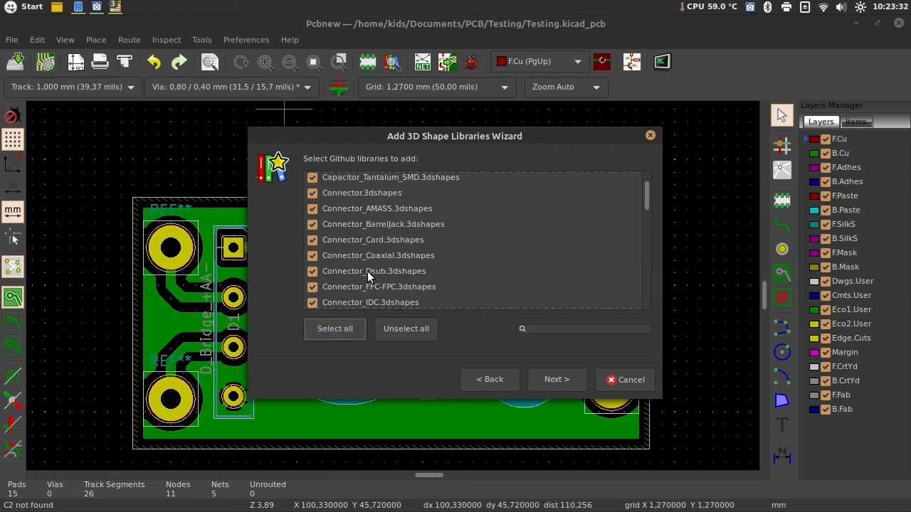
scroll(354, 287, "down", 6)
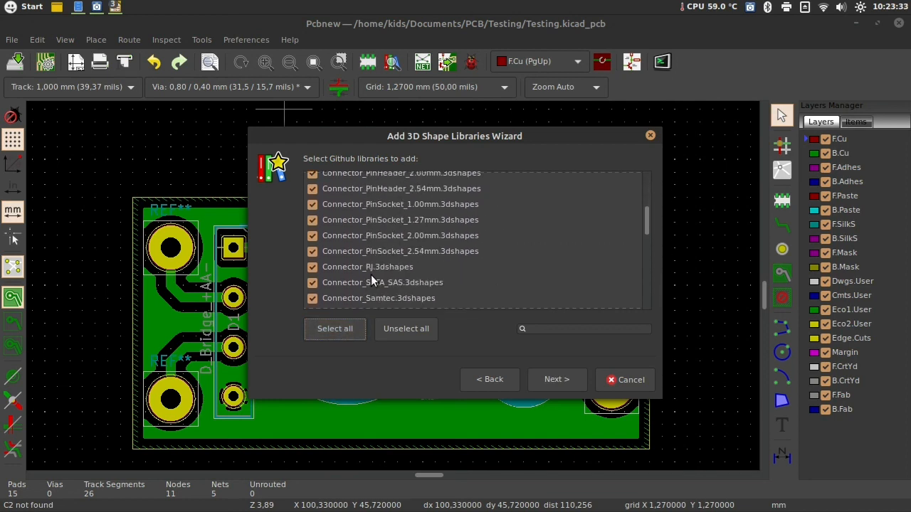
scroll(351, 232, "down", 5)
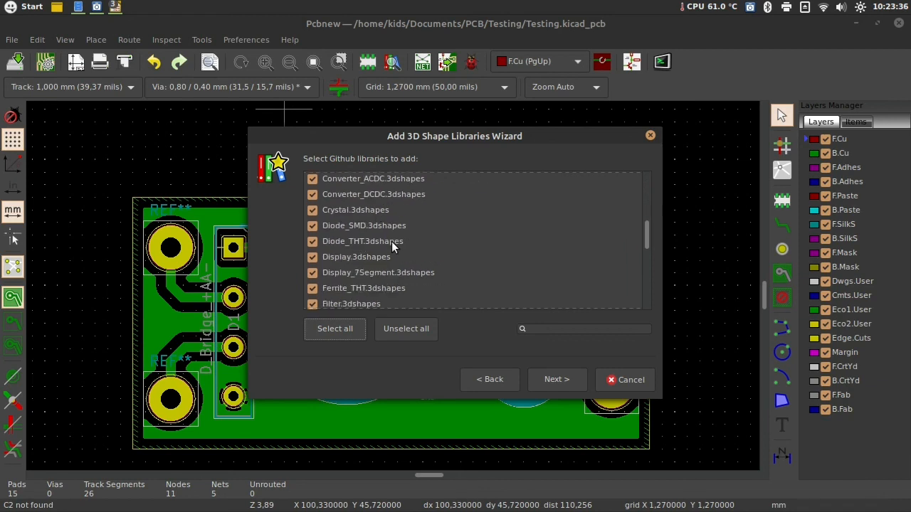
scroll(367, 257, "down", 3)
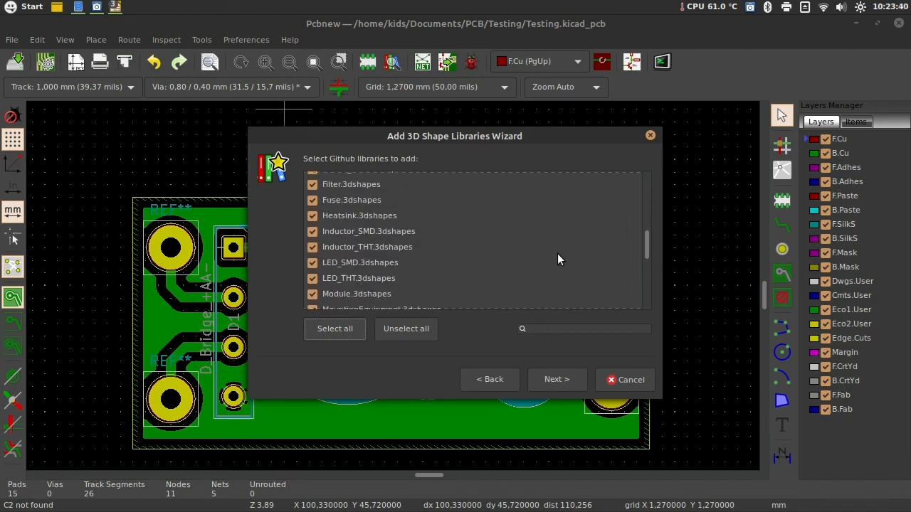
left_click_drag(647, 246, 652, 266)
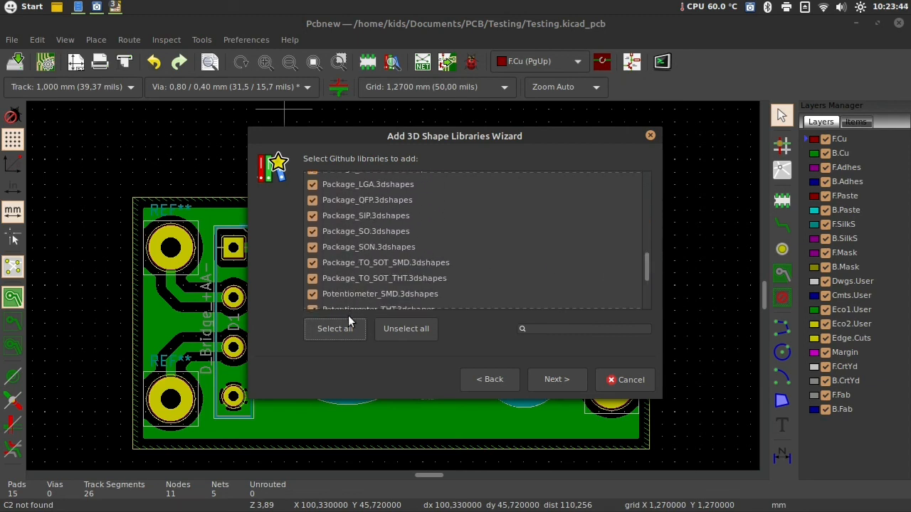
left_click(431, 330)
Step: Select only Package_SON.3dshapes for download and finish the 3D shape libraries wizard
left_click(328, 247)
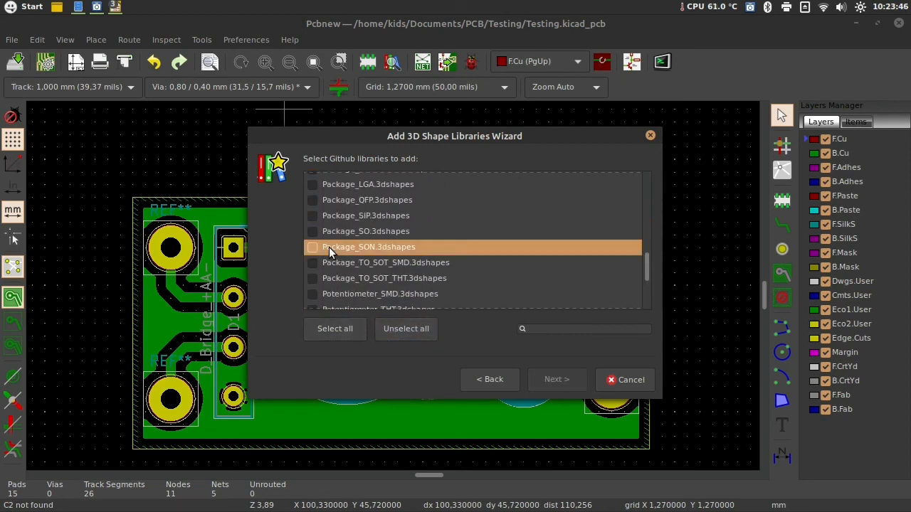
left_click(312, 247)
left_click(544, 377)
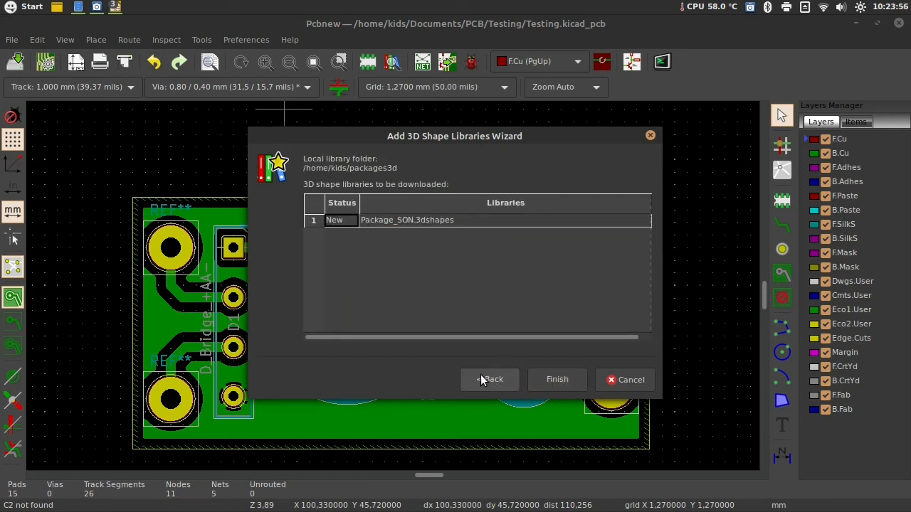
left_click(564, 378)
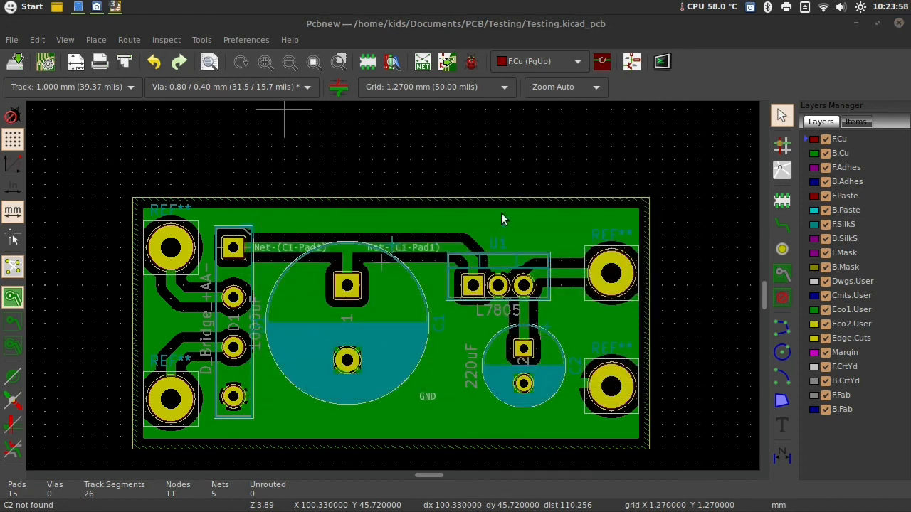